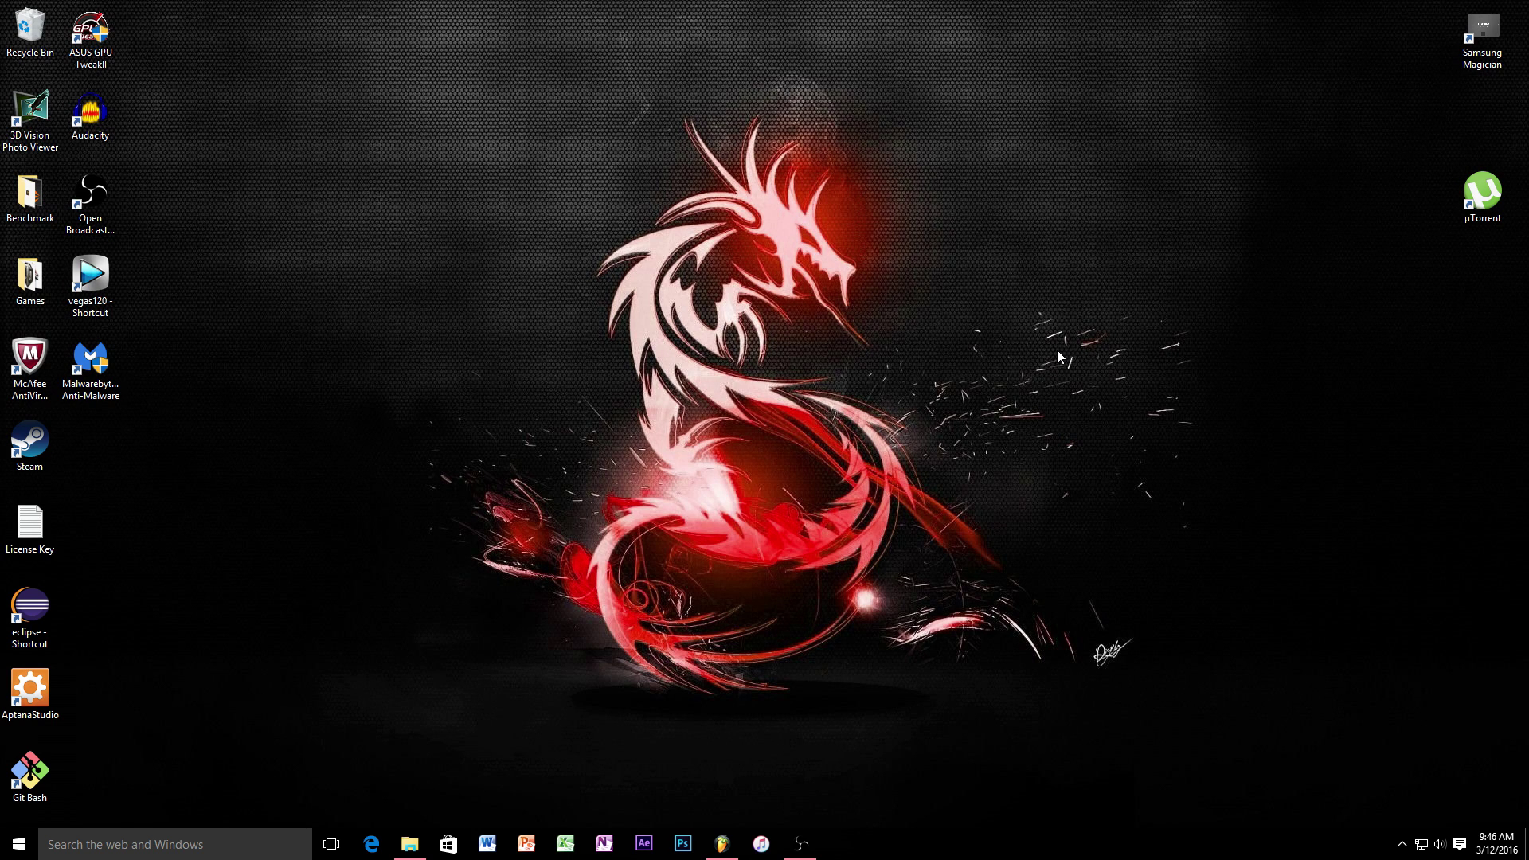
# - Launch Audacity and record a voice clip of about seven seconds
pyautogui.doubleClick(90, 113)
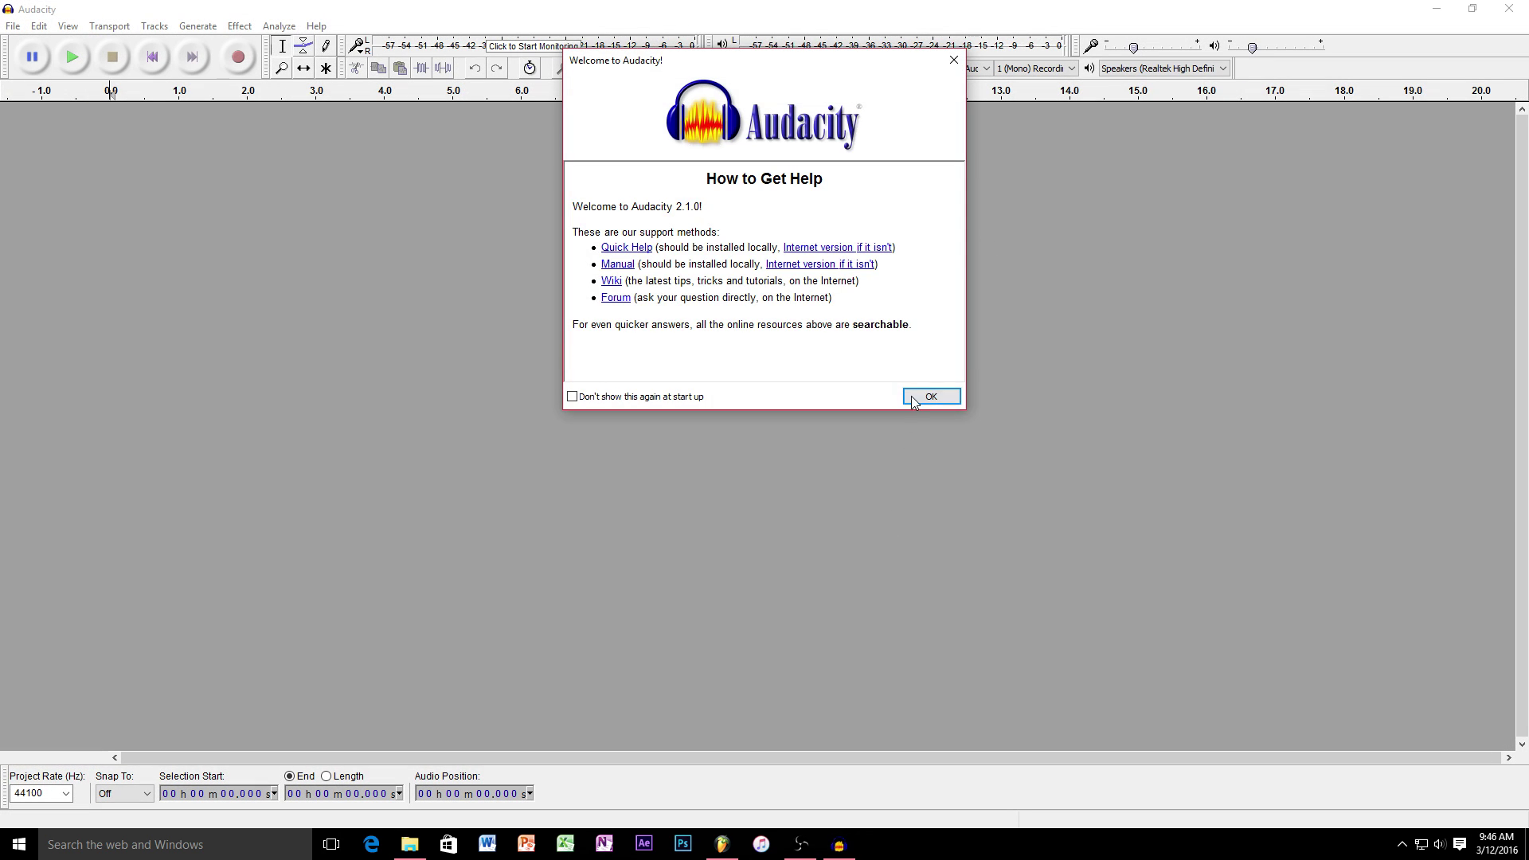
pyautogui.click(923, 395)
pyautogui.click(239, 57)
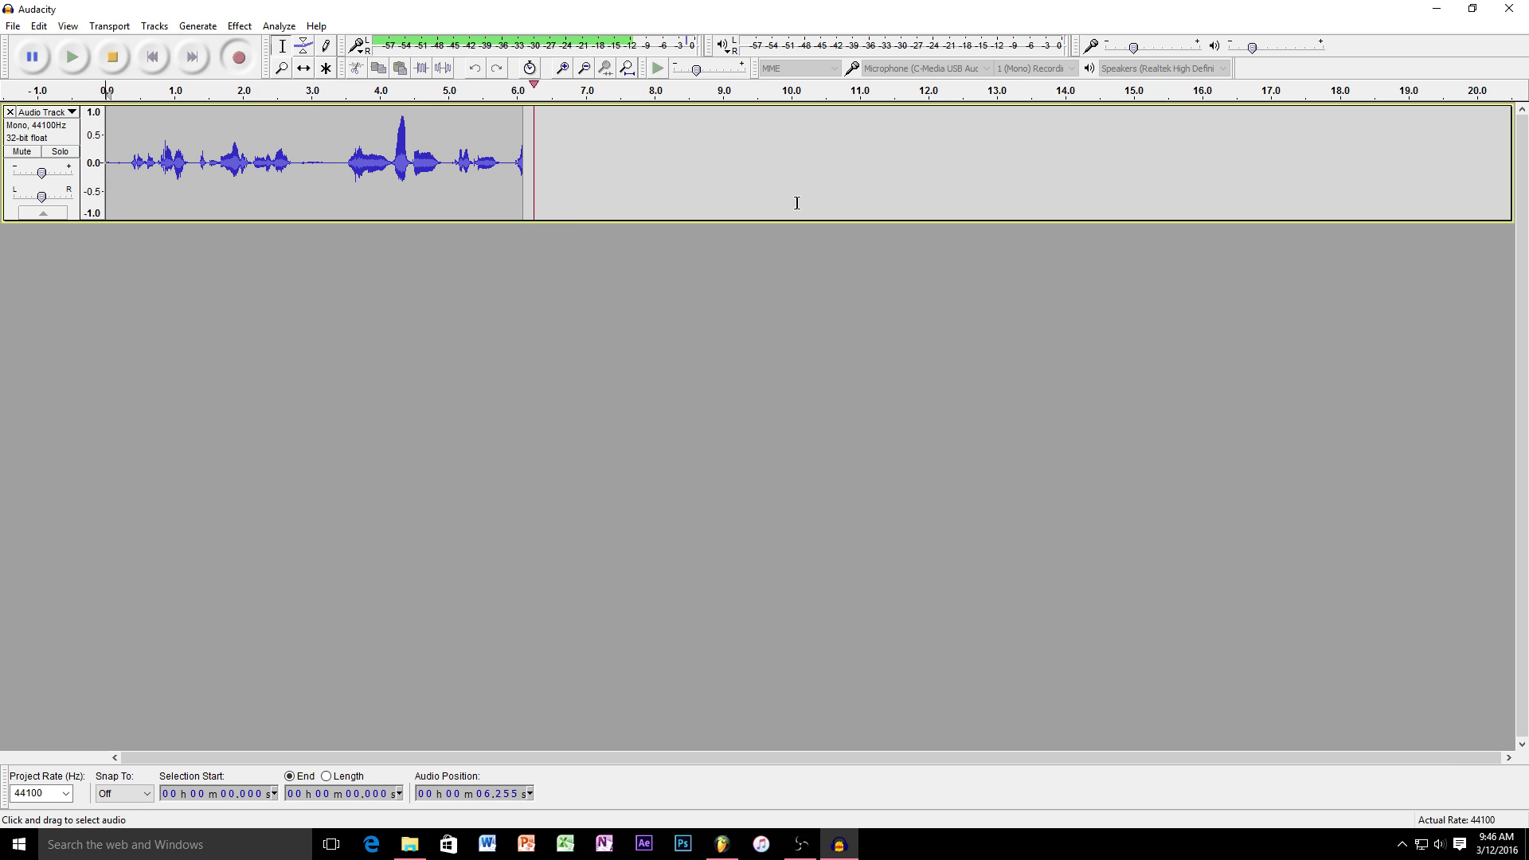
pyautogui.click(113, 57)
# - Play the recording back and delete its first 0.372 seconds
pyautogui.click(74, 59)
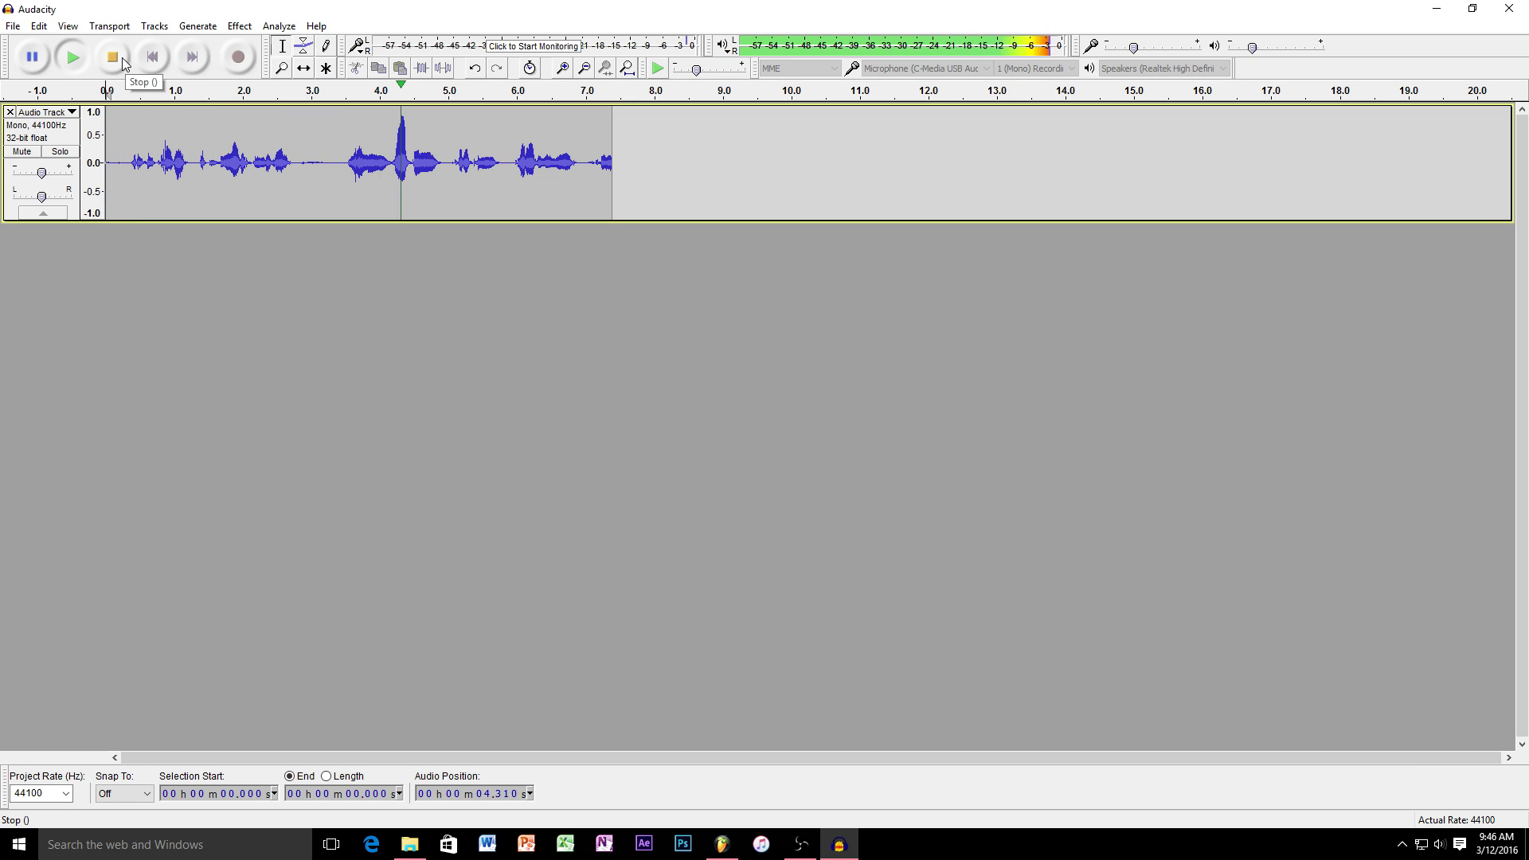
pyautogui.click(121, 59)
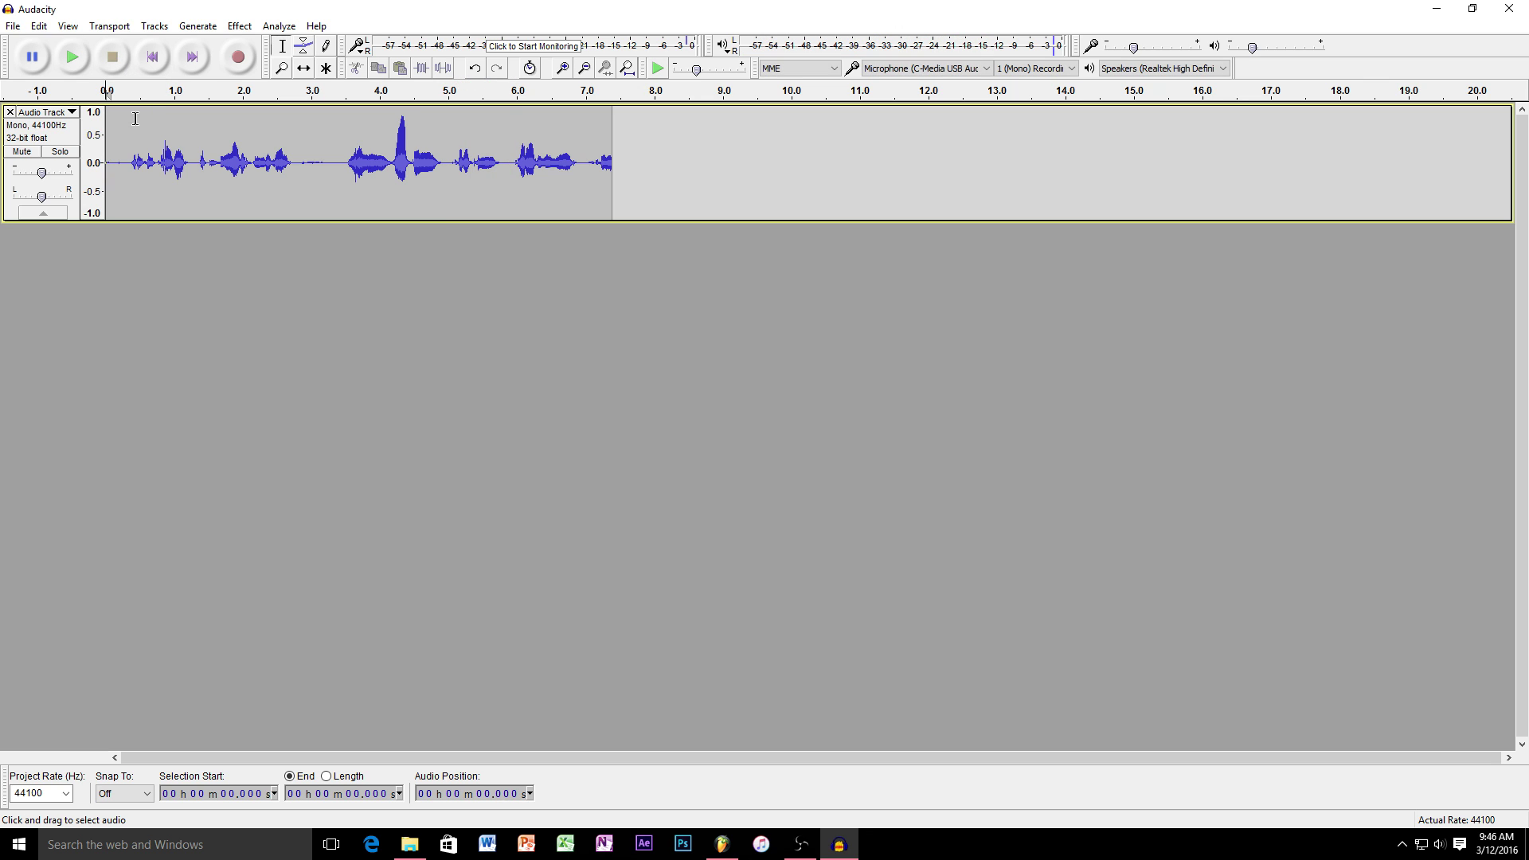
pyautogui.moveTo(131, 163); pyautogui.dragTo(106, 163)
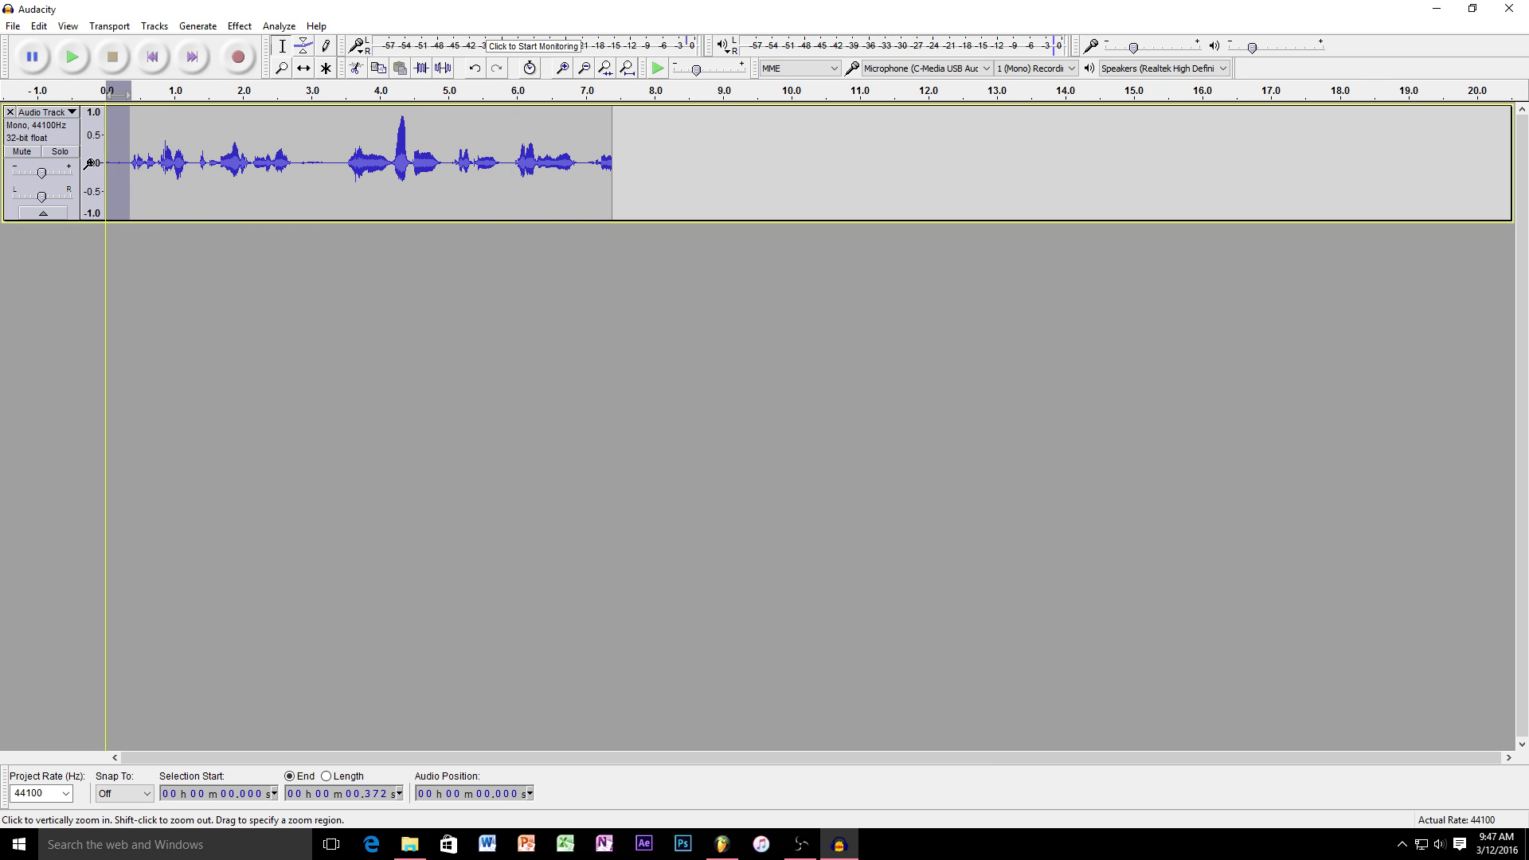
pyautogui.press('Delete')
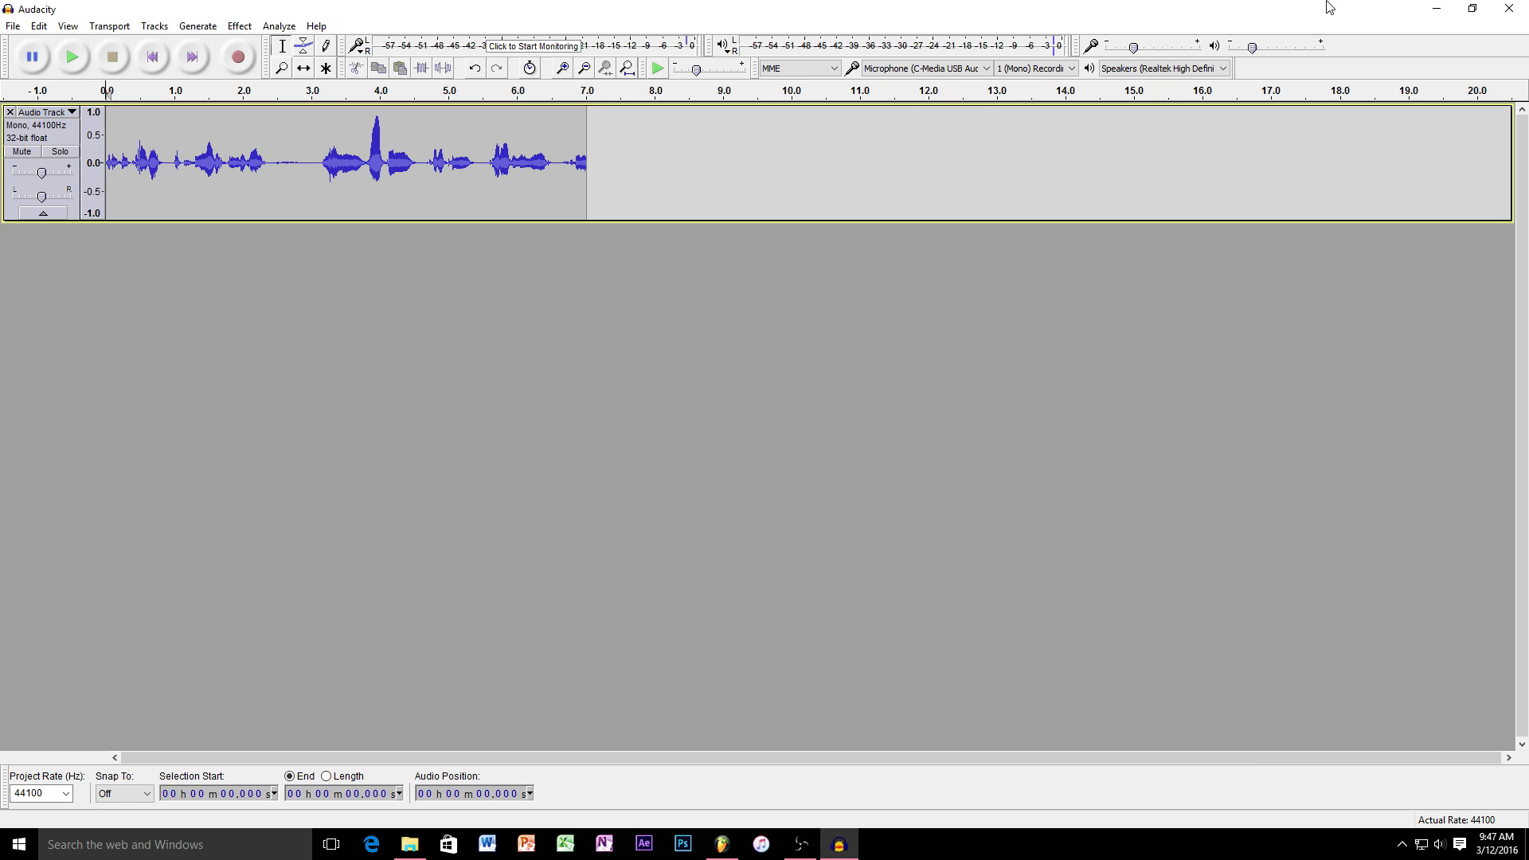
# - Cancel out of Export Audio, then quit Audacity without saving the project
pyautogui.click(12, 30)
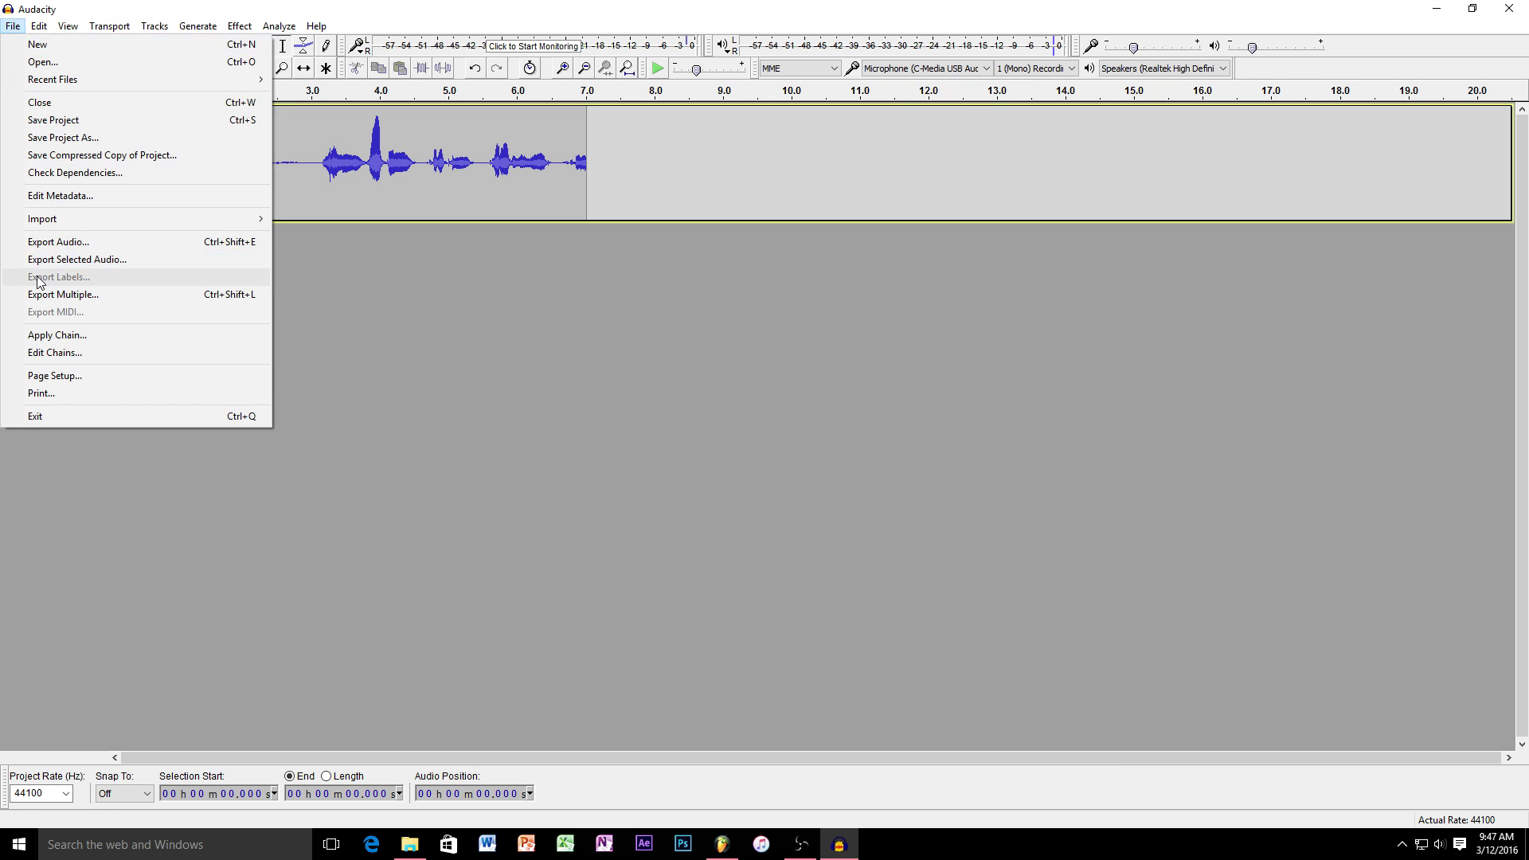
pyautogui.click(70, 243)
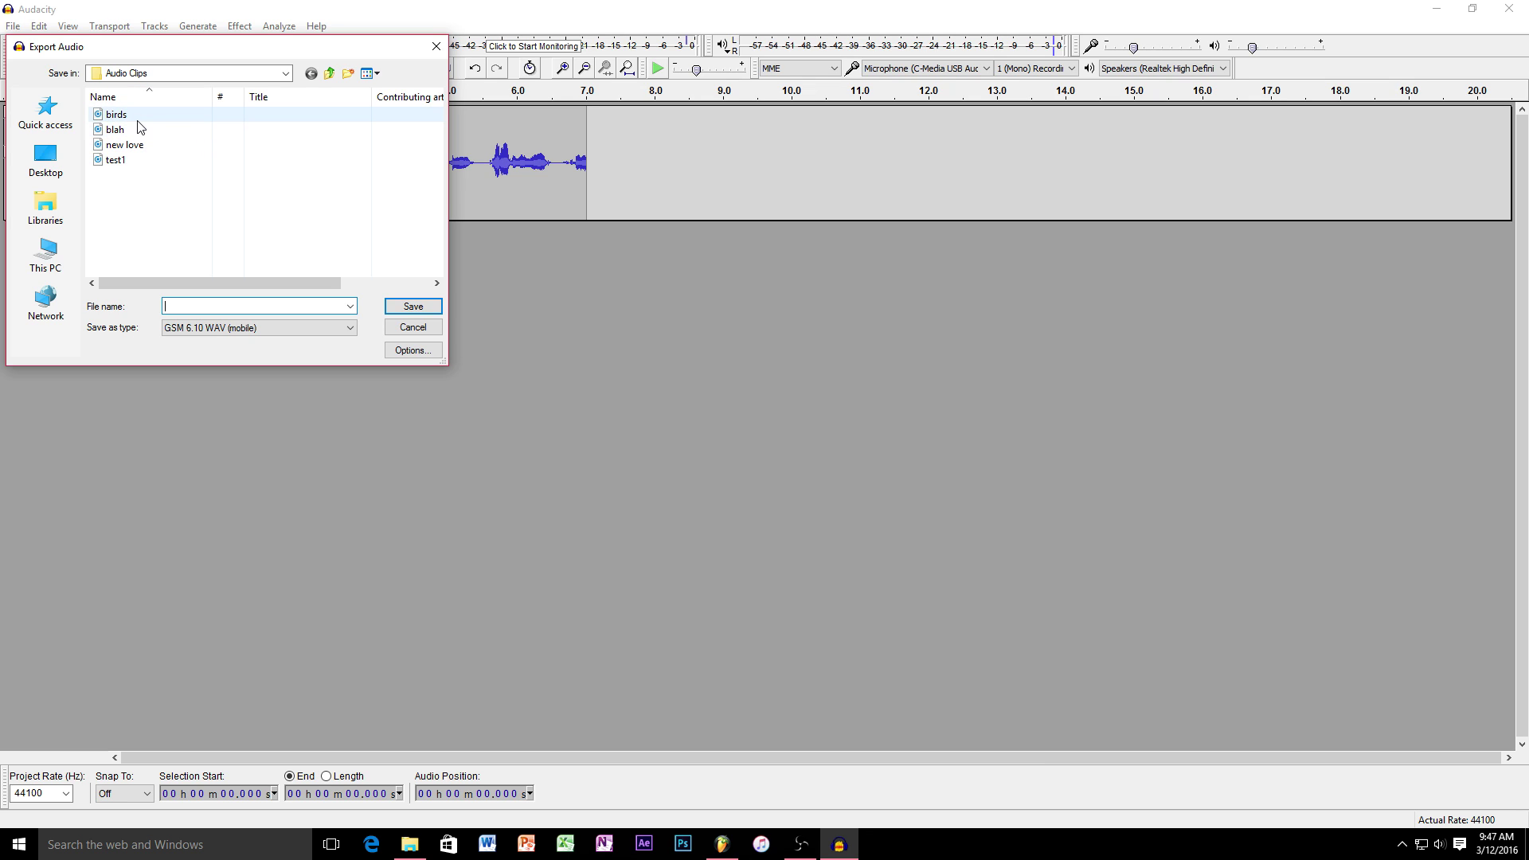
pyautogui.click(435, 46)
pyautogui.click(1508, 8)
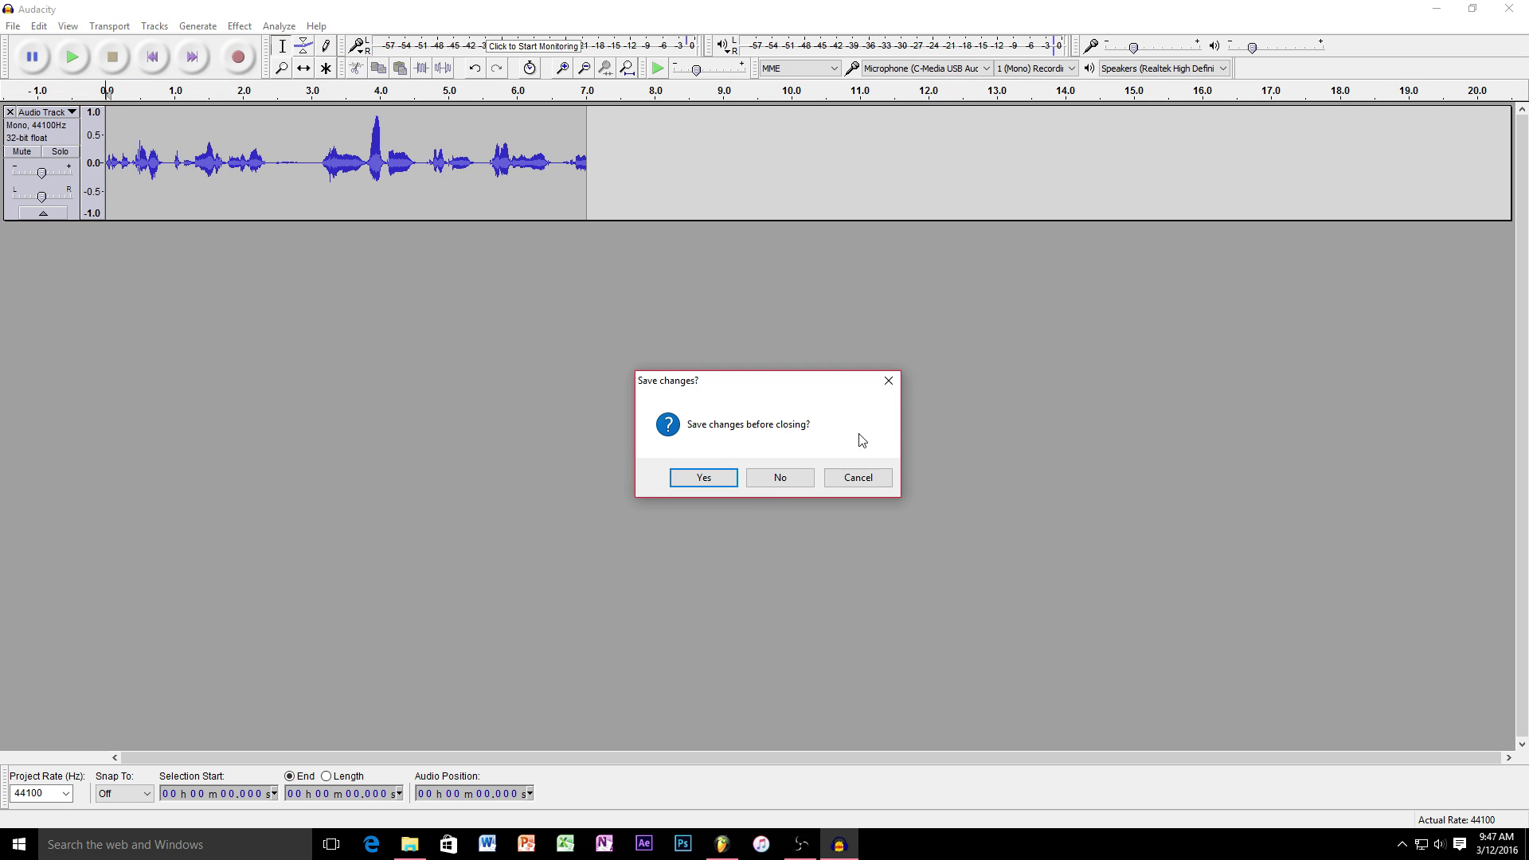
pyautogui.click(778, 481)
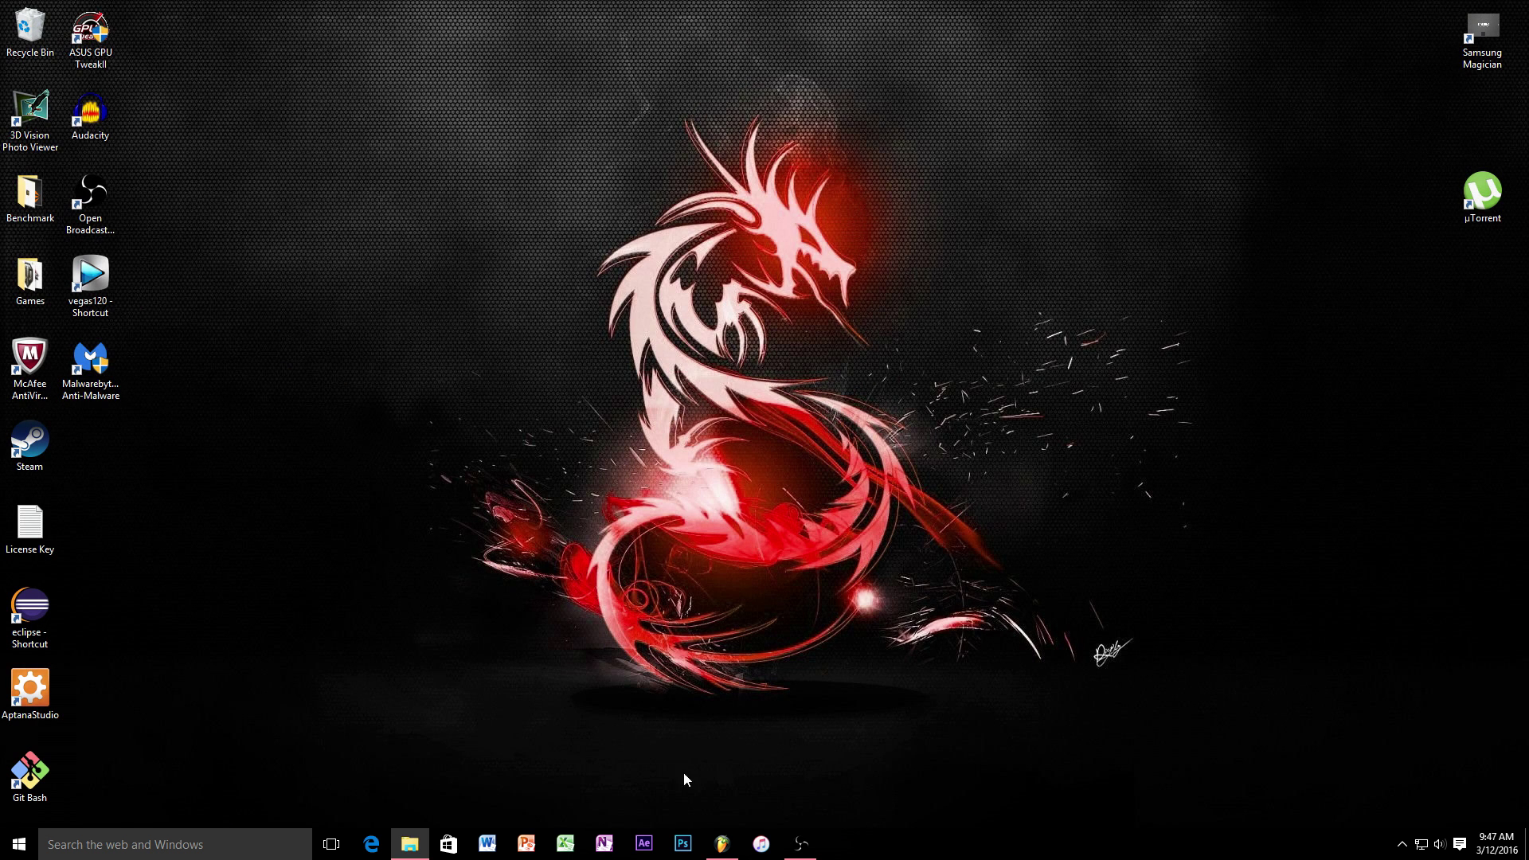
# - Find the running FL Studio 12 program on the taskbar
pyautogui.moveTo(720, 844)
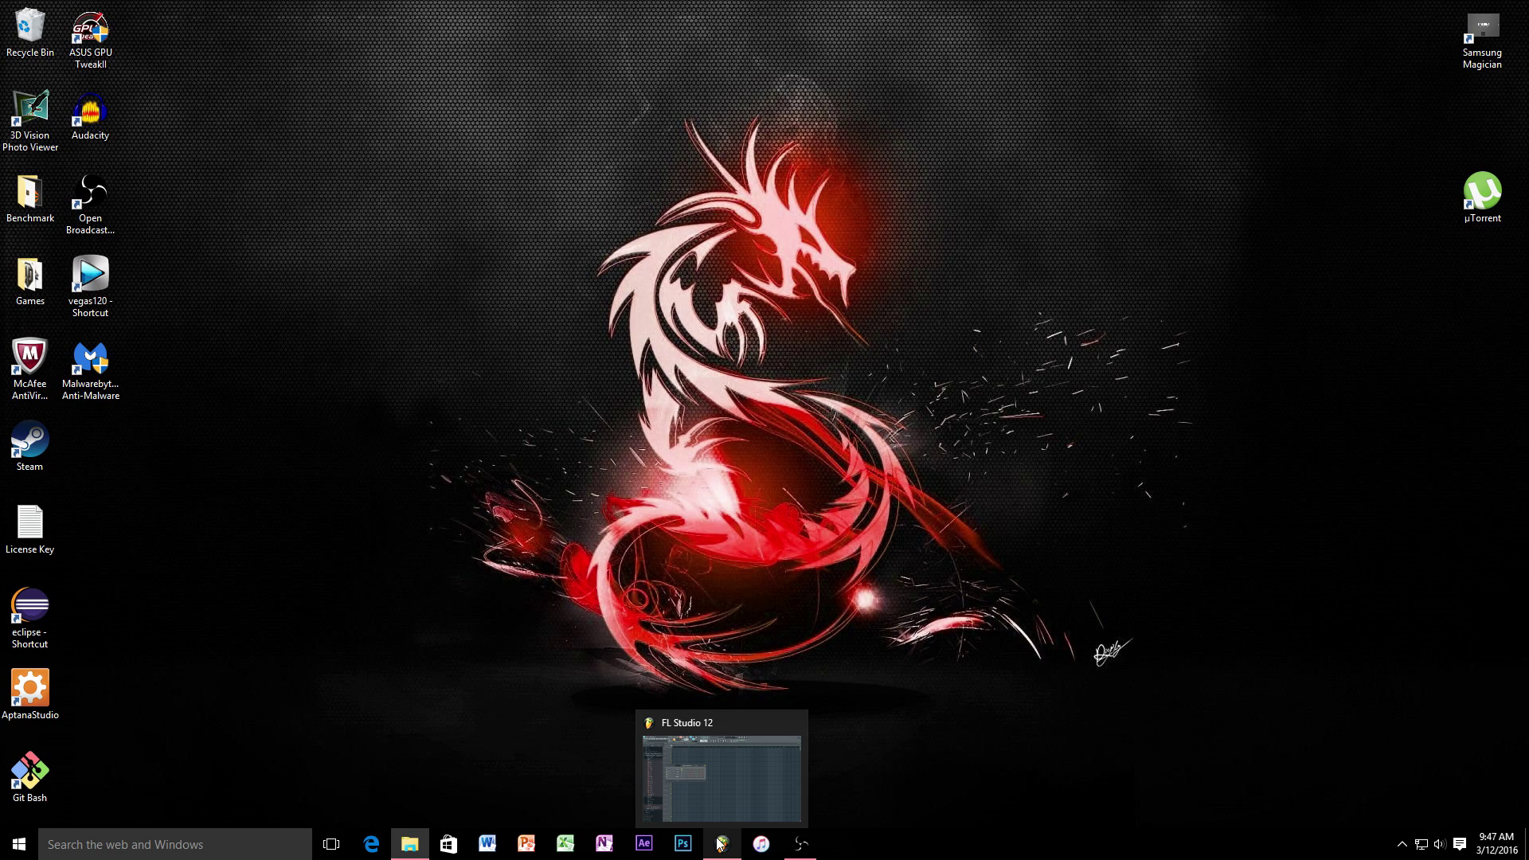
# - Restore FL Studio 12 and nudge the Channel rack slightly upward over the playlist
pyautogui.click(720, 844)
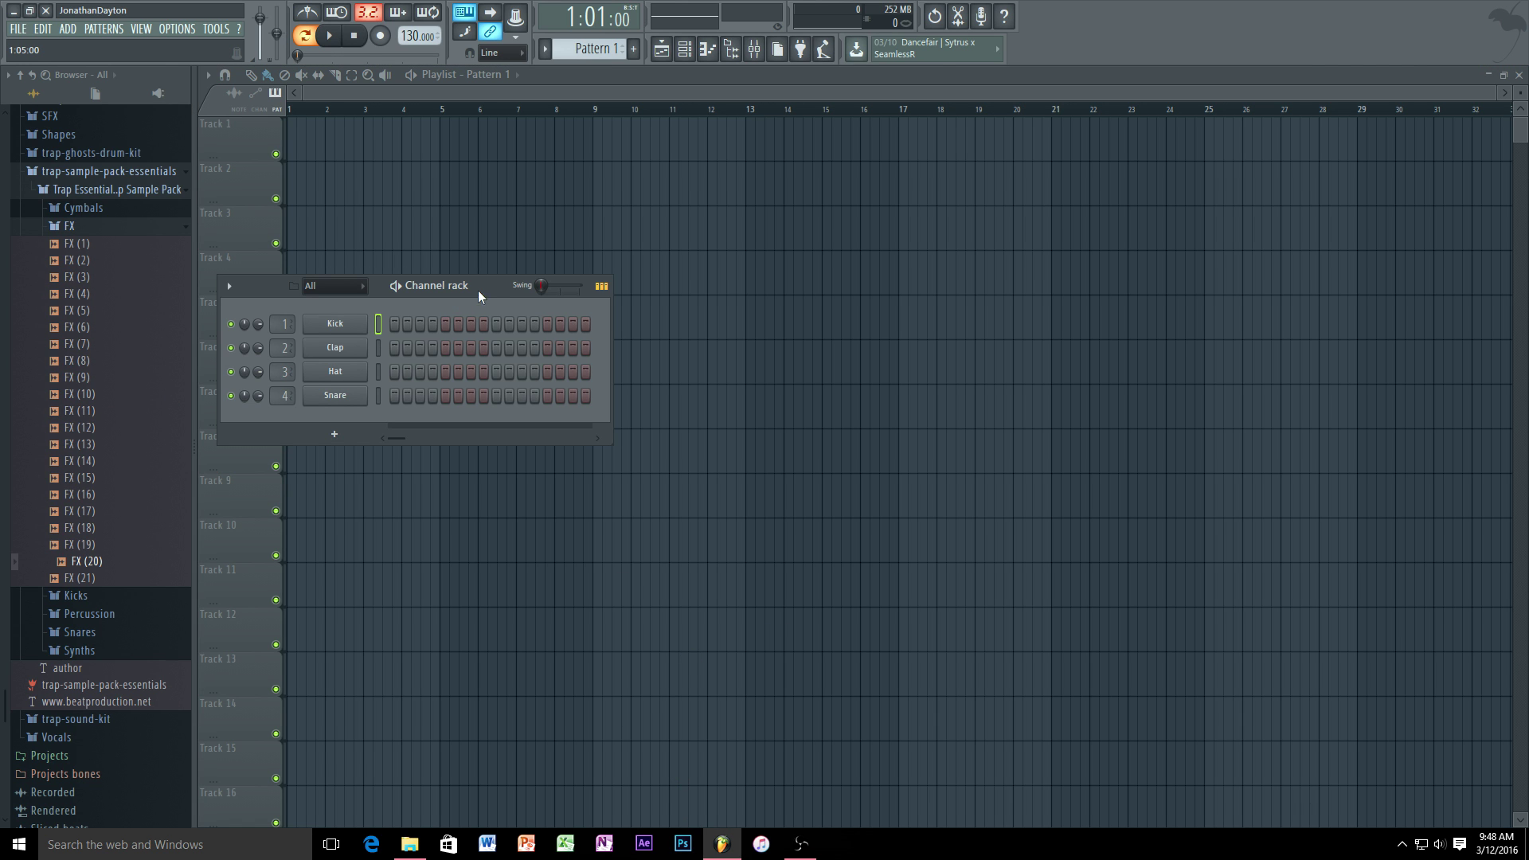
pyautogui.moveTo(485, 289)
pyautogui.mouseDown()
pyautogui.moveTo(442, 284)
pyautogui.moveTo(481, 269)
pyautogui.mouseUp()
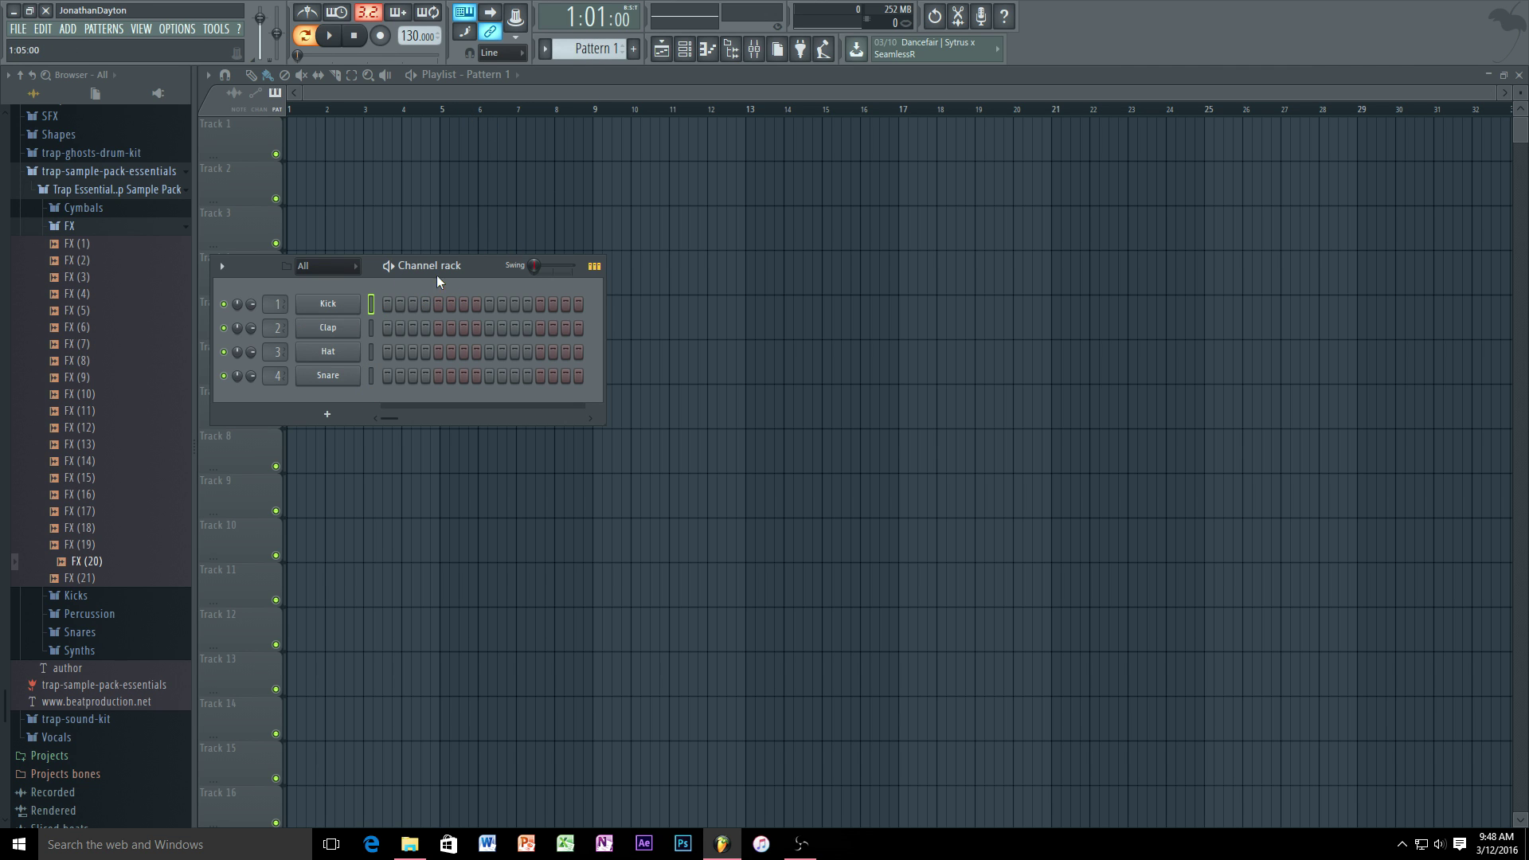
# - Drag the 'birds' clip from D: > Audio Clips into the Channel rack as a fifth channel
pyautogui.click(408, 846)
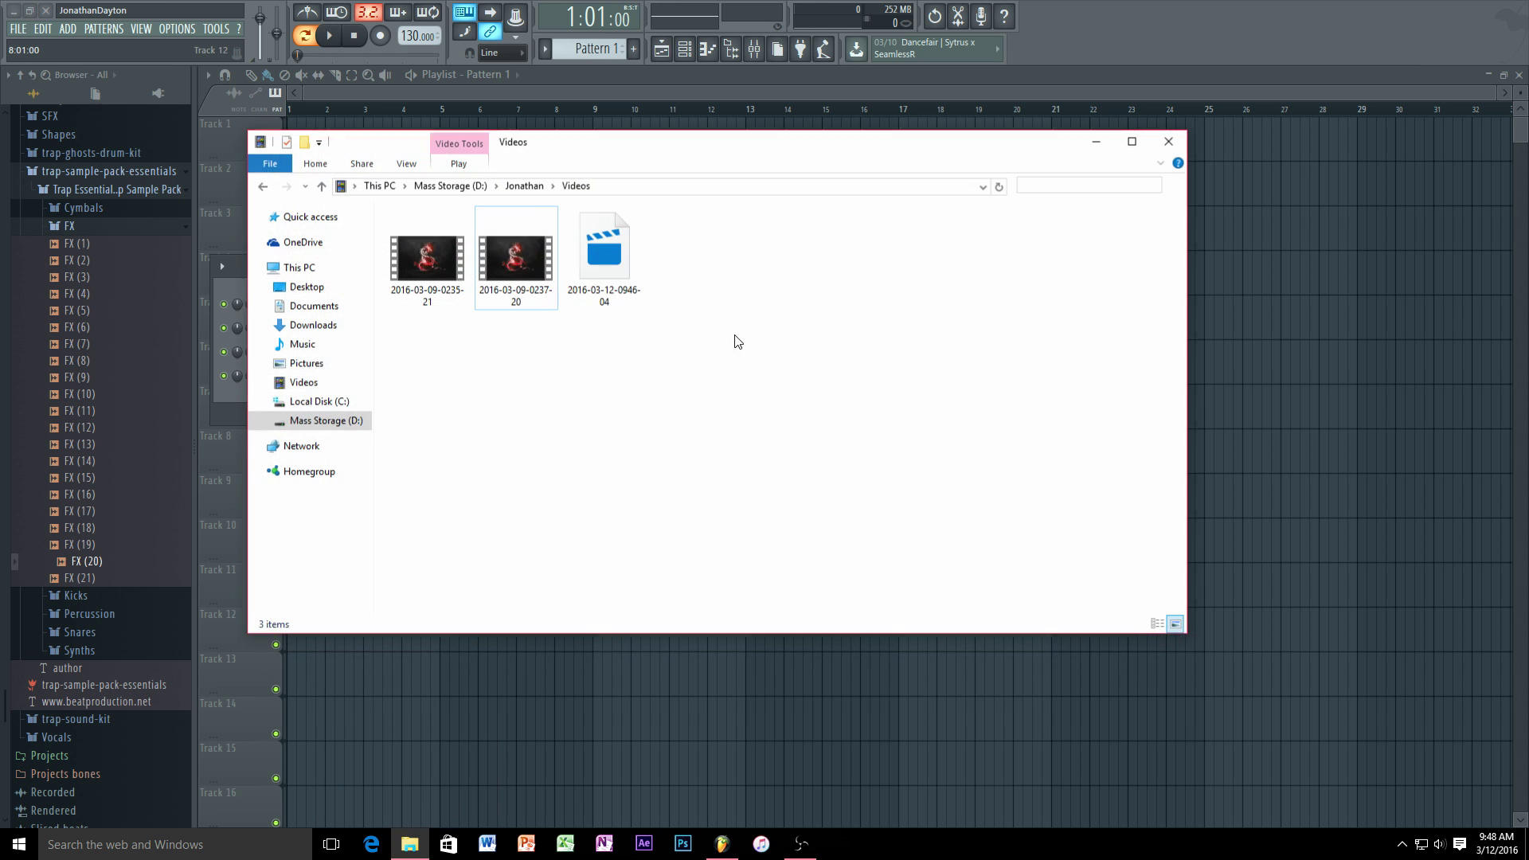
pyautogui.moveTo(709, 143); pyautogui.dragTo(921, 147)
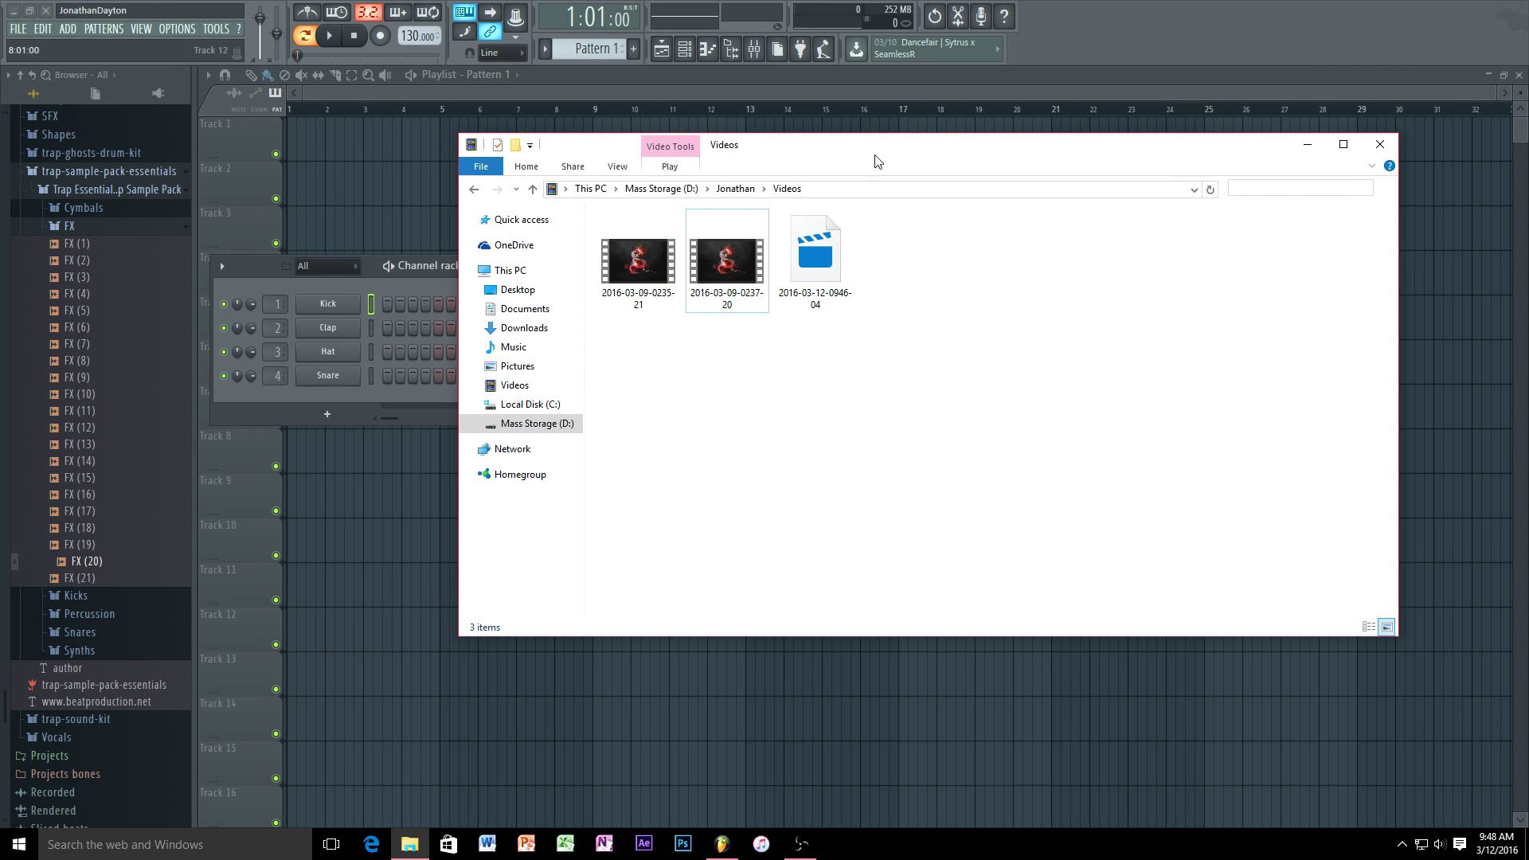
pyautogui.click(661, 188)
pyautogui.doubleClick(635, 254)
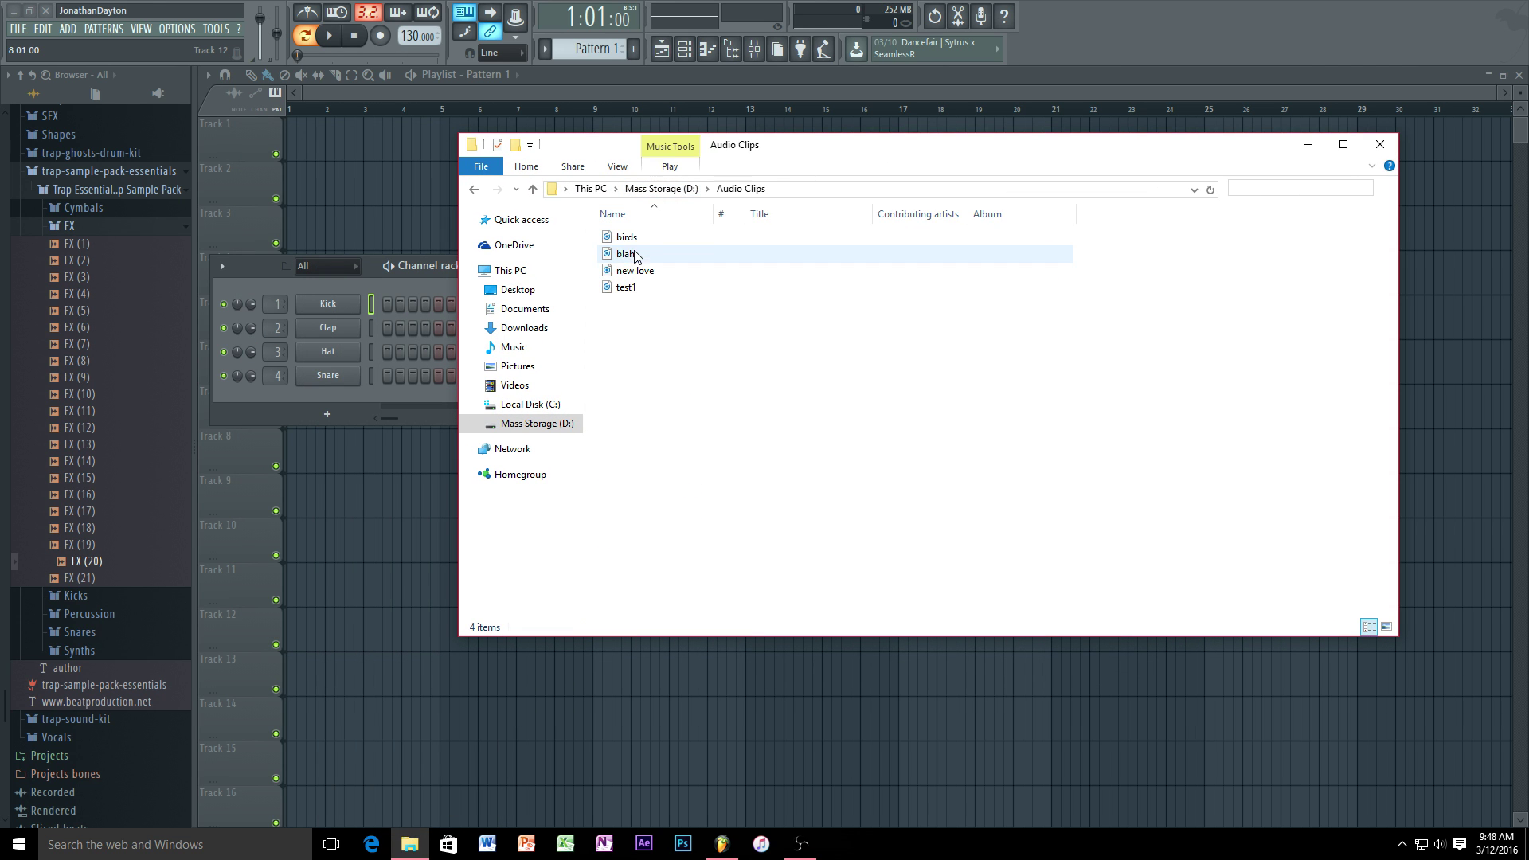
pyautogui.moveTo(662, 241); pyautogui.dragTo(363, 395)
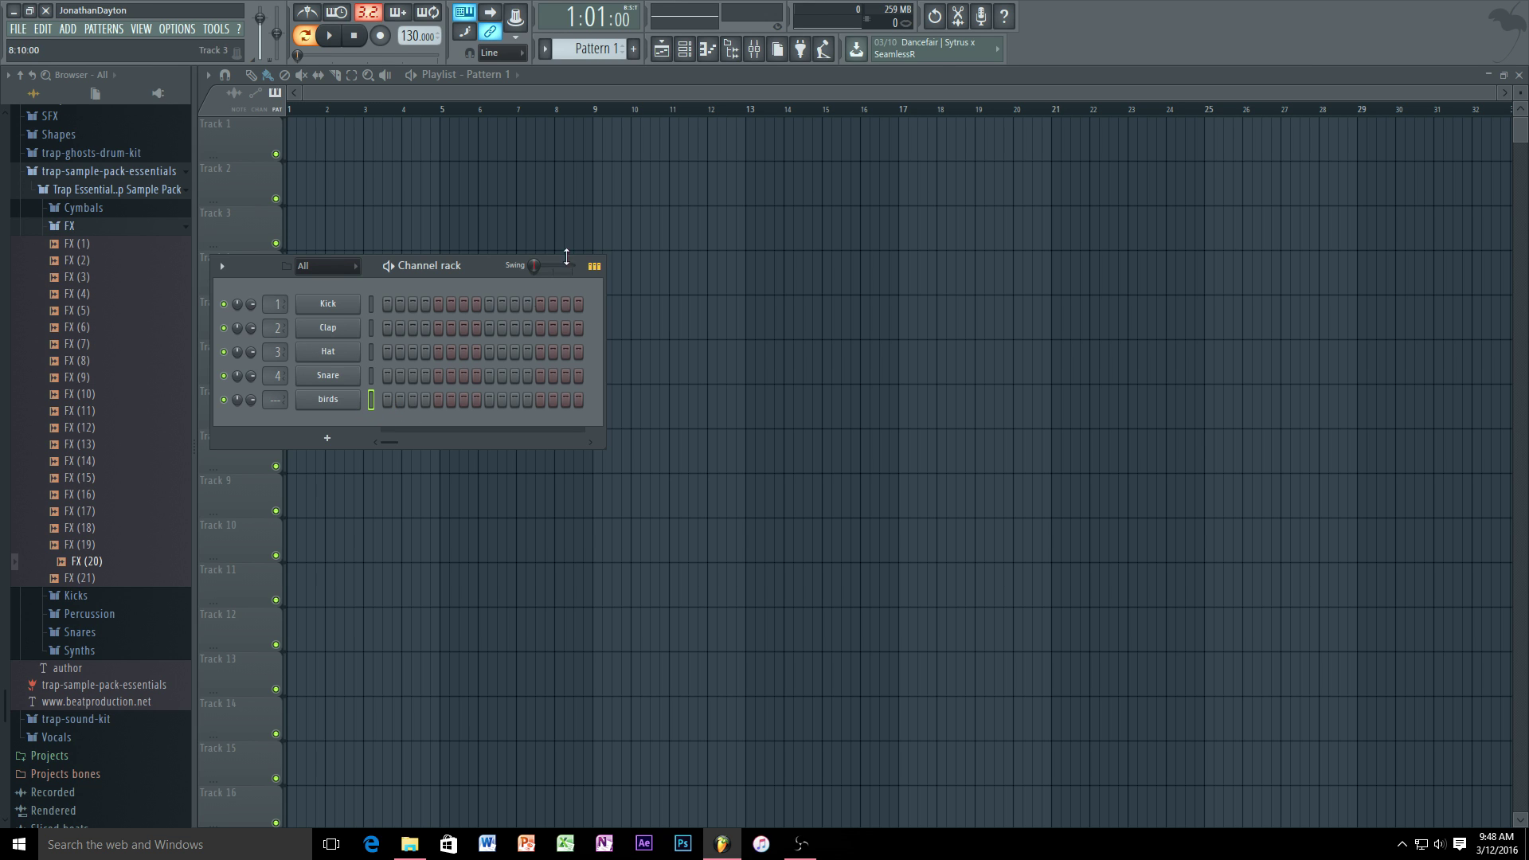
# - Open the birds channel's piano roll and maximize it to fill the workspace
pyautogui.click(709, 56)
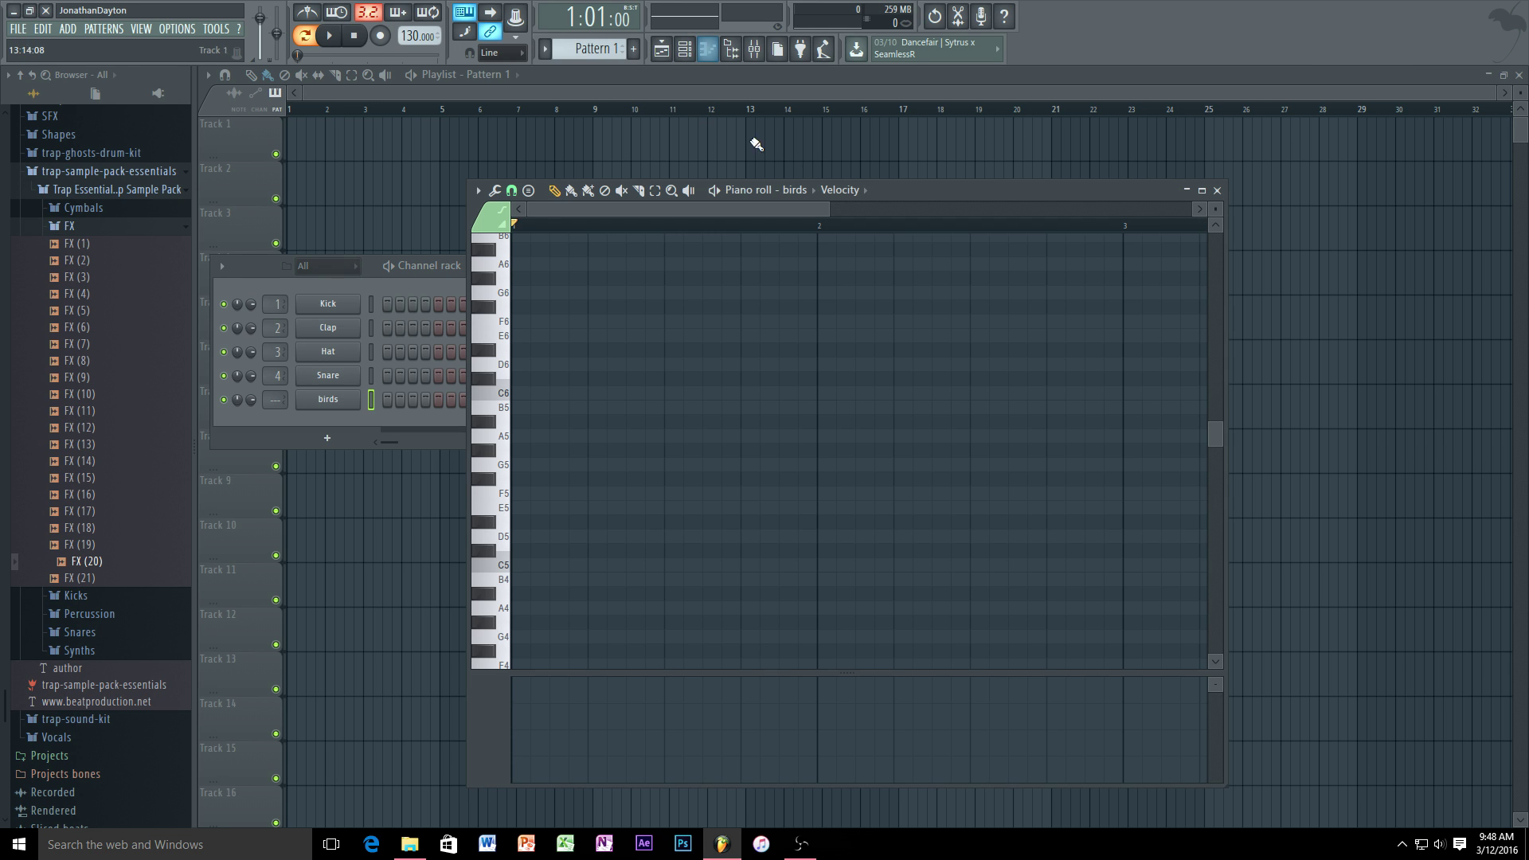
pyautogui.moveTo(1092, 191); pyautogui.dragTo(1133, 189)
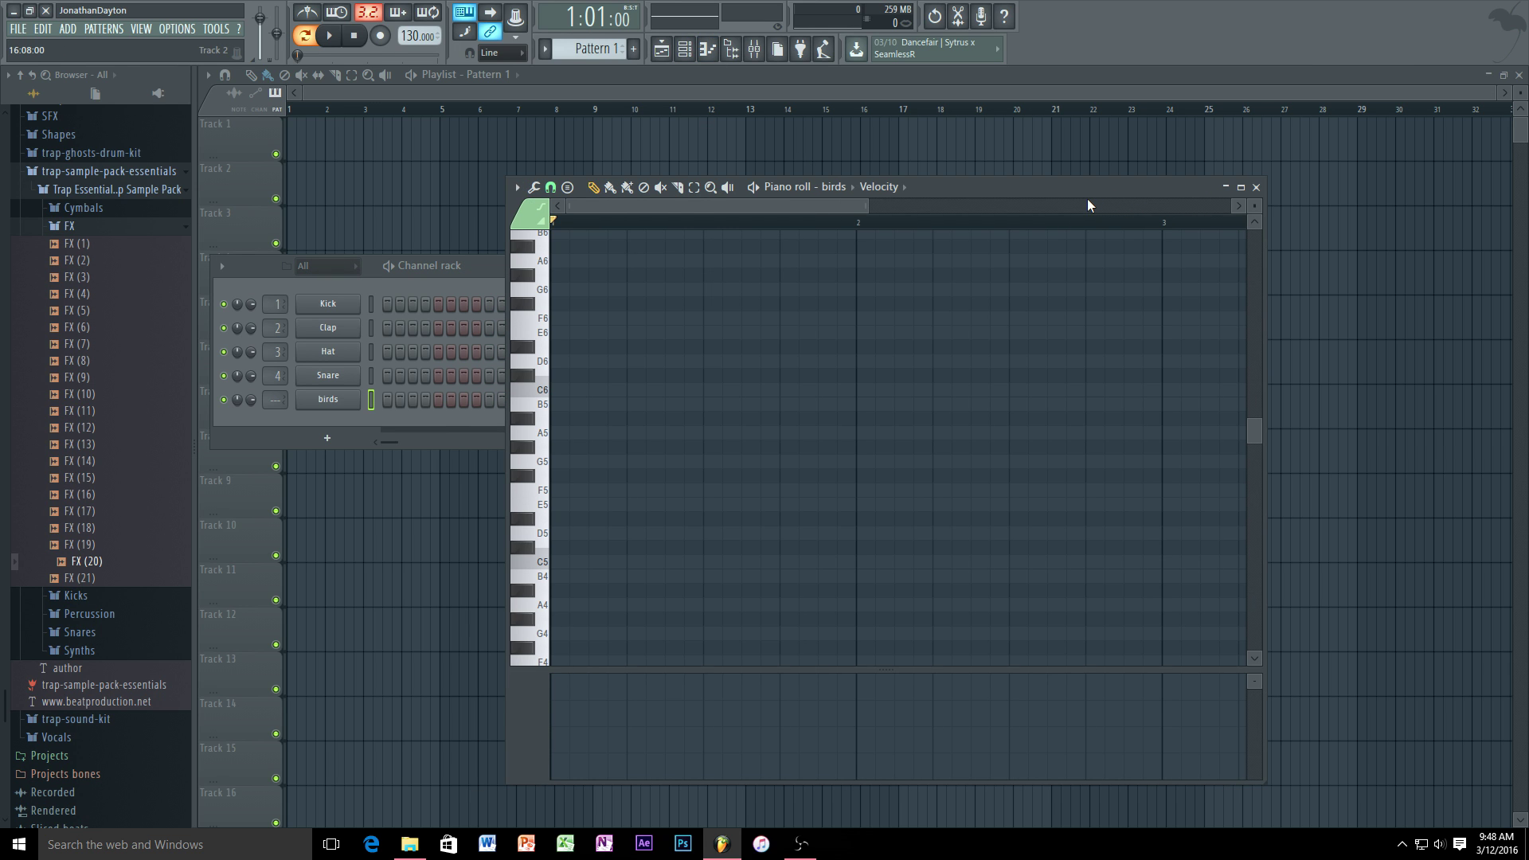
pyautogui.click(486, 266)
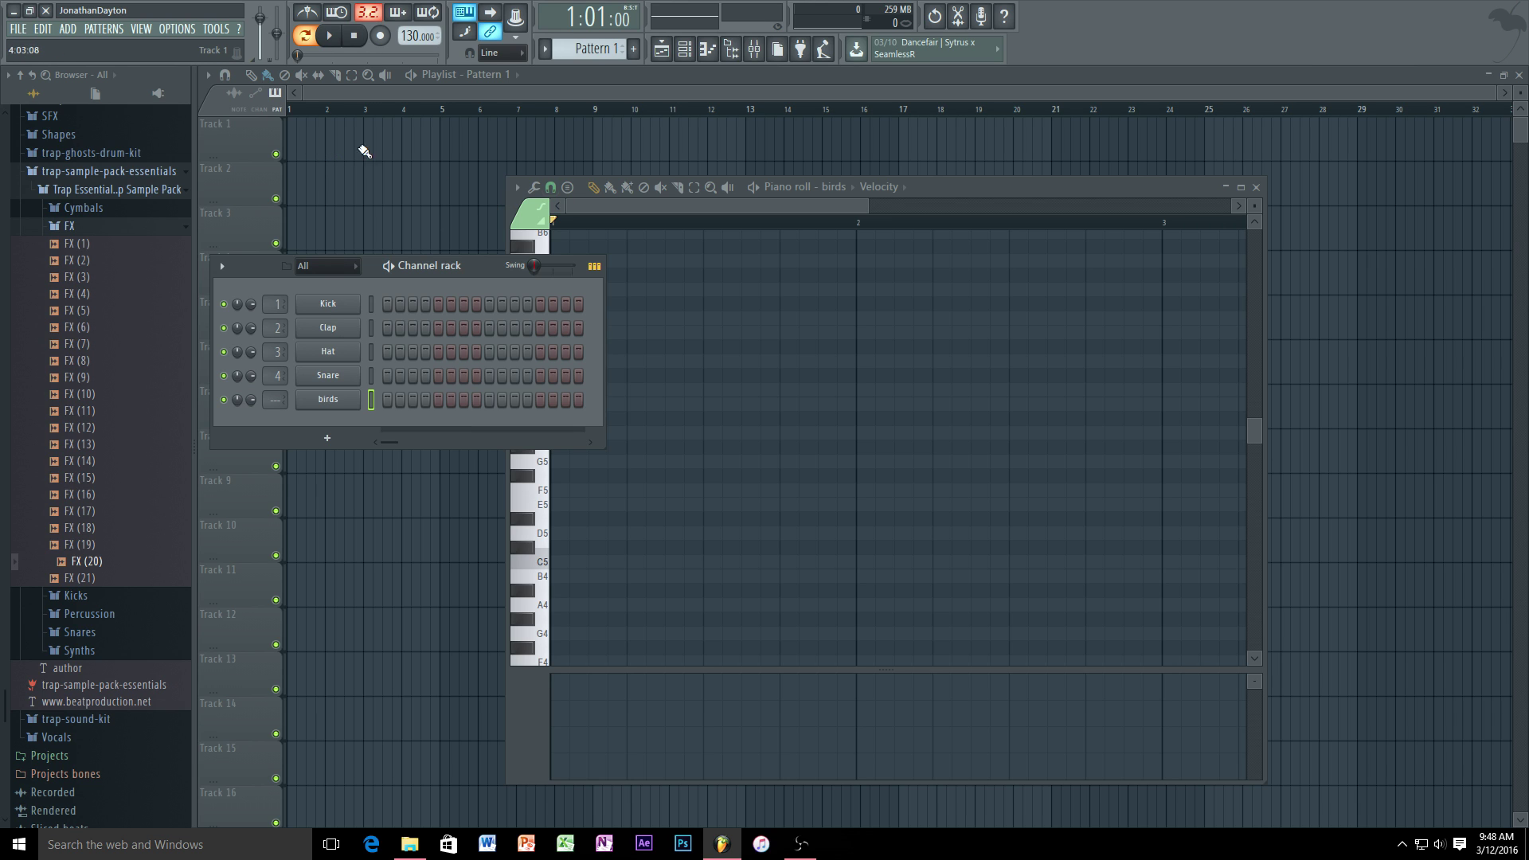
pyautogui.click(1241, 188)
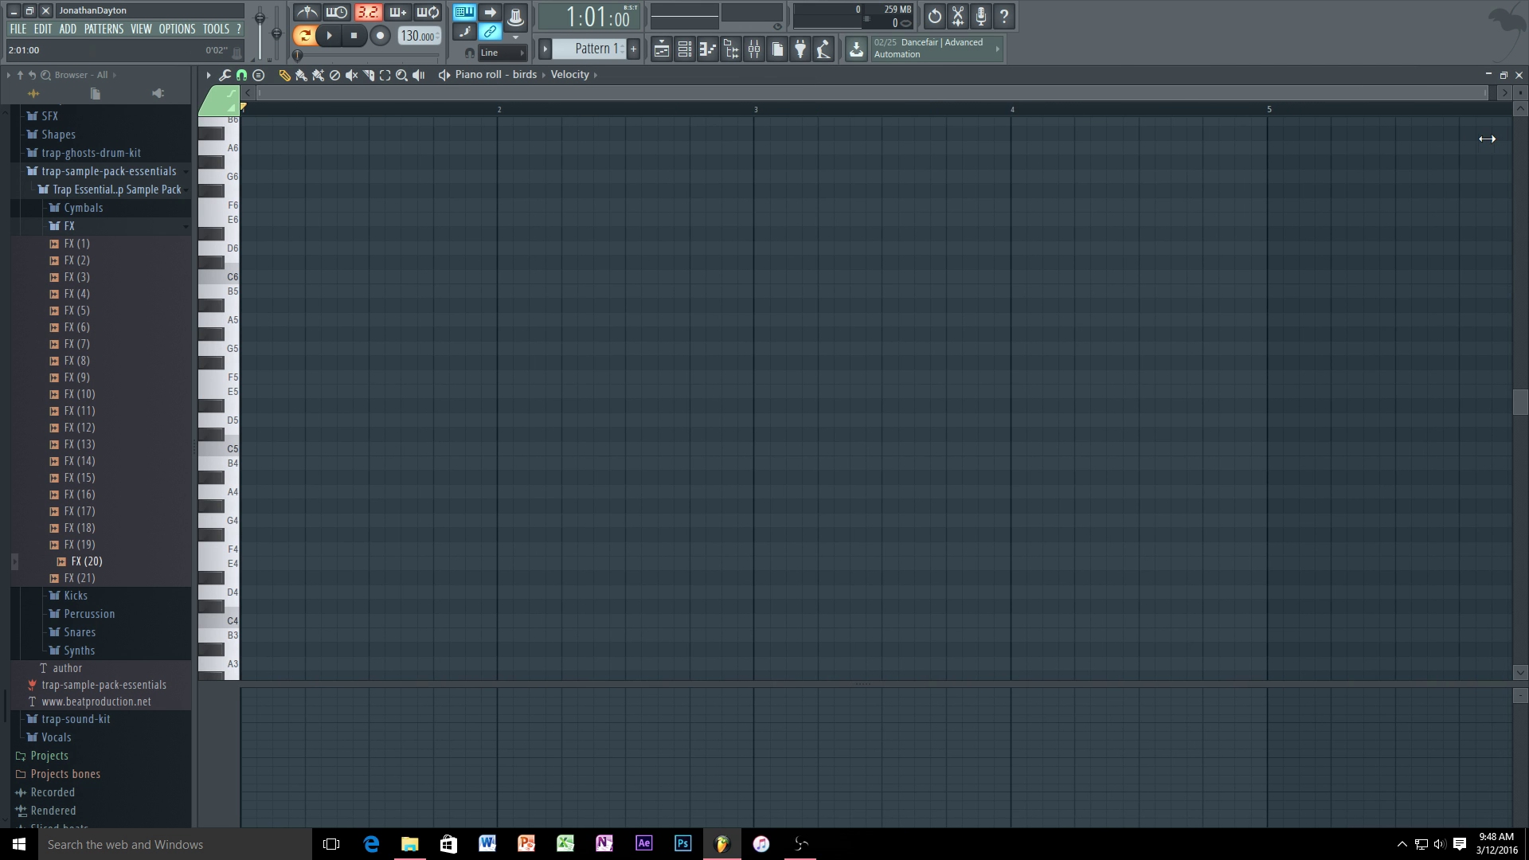
pyautogui.moveTo(944, 95); pyautogui.dragTo(792, 126)
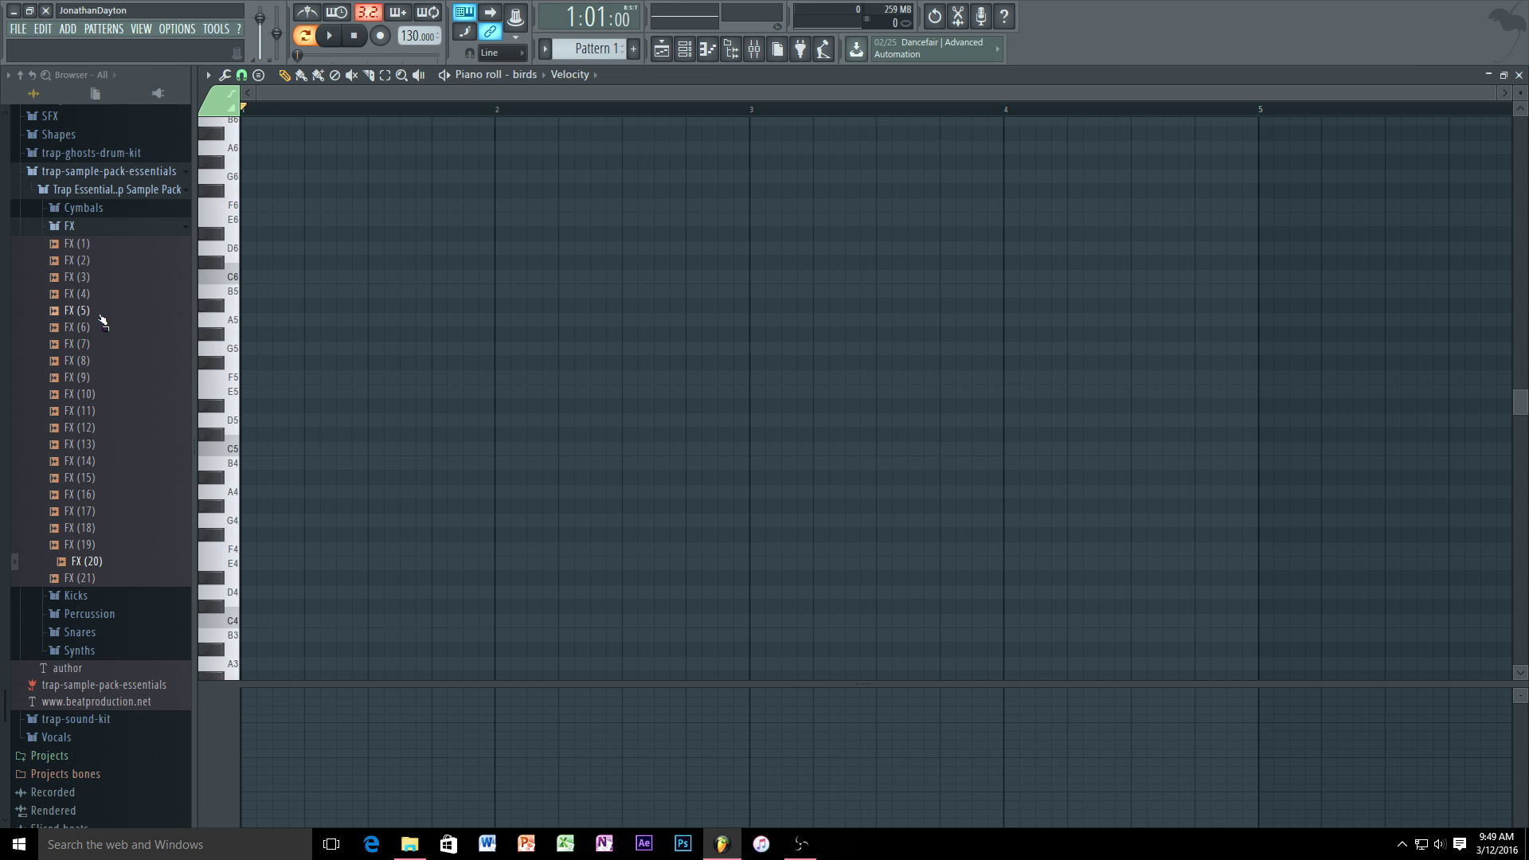
# - Set birds to play on step 1 of the pattern and listen to it once
pyautogui.click(1489, 75)
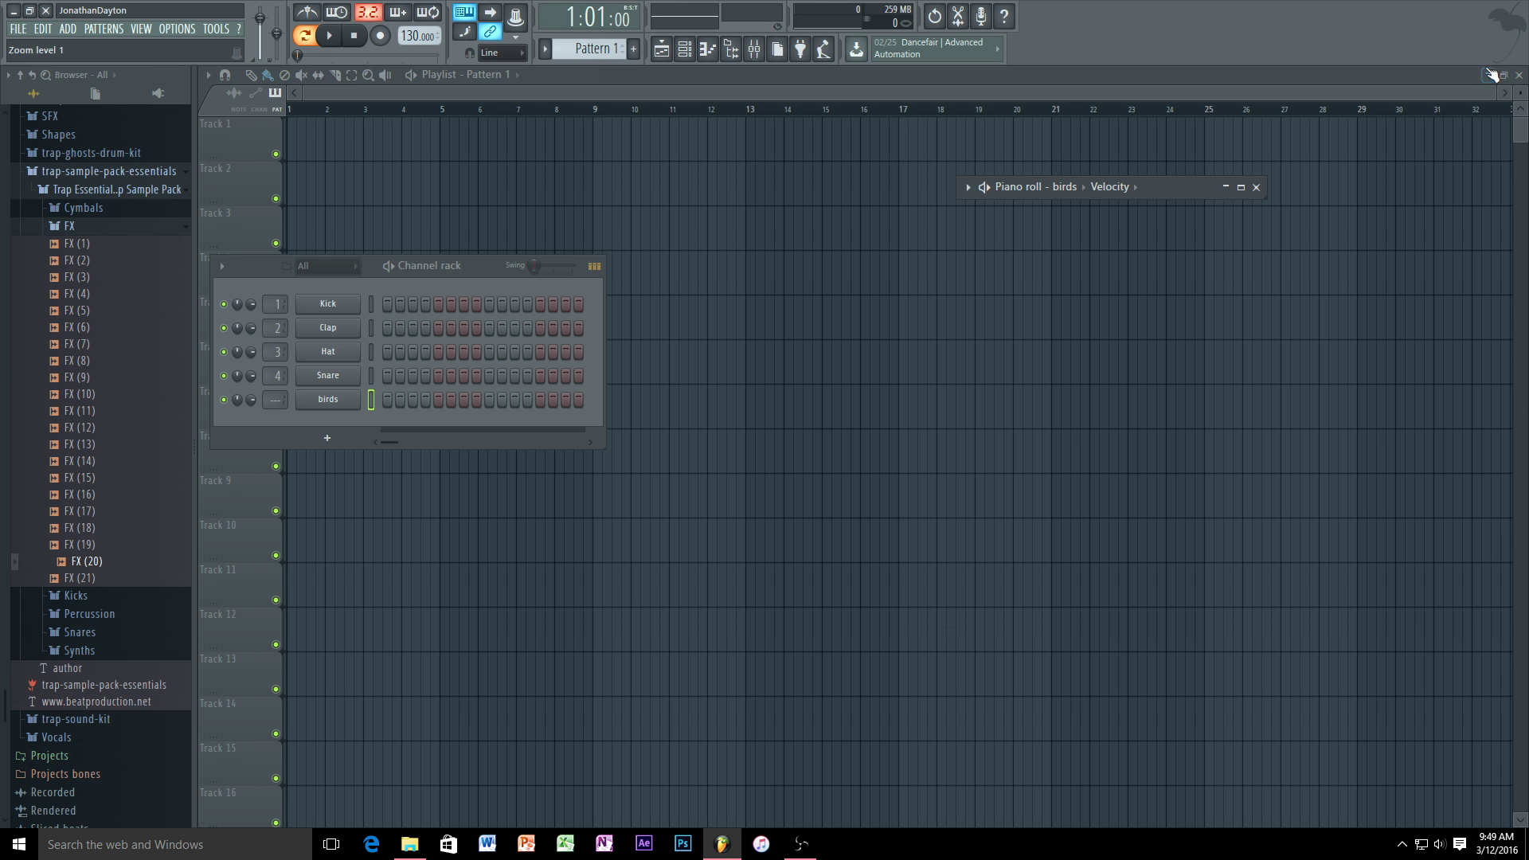
pyautogui.click(387, 400)
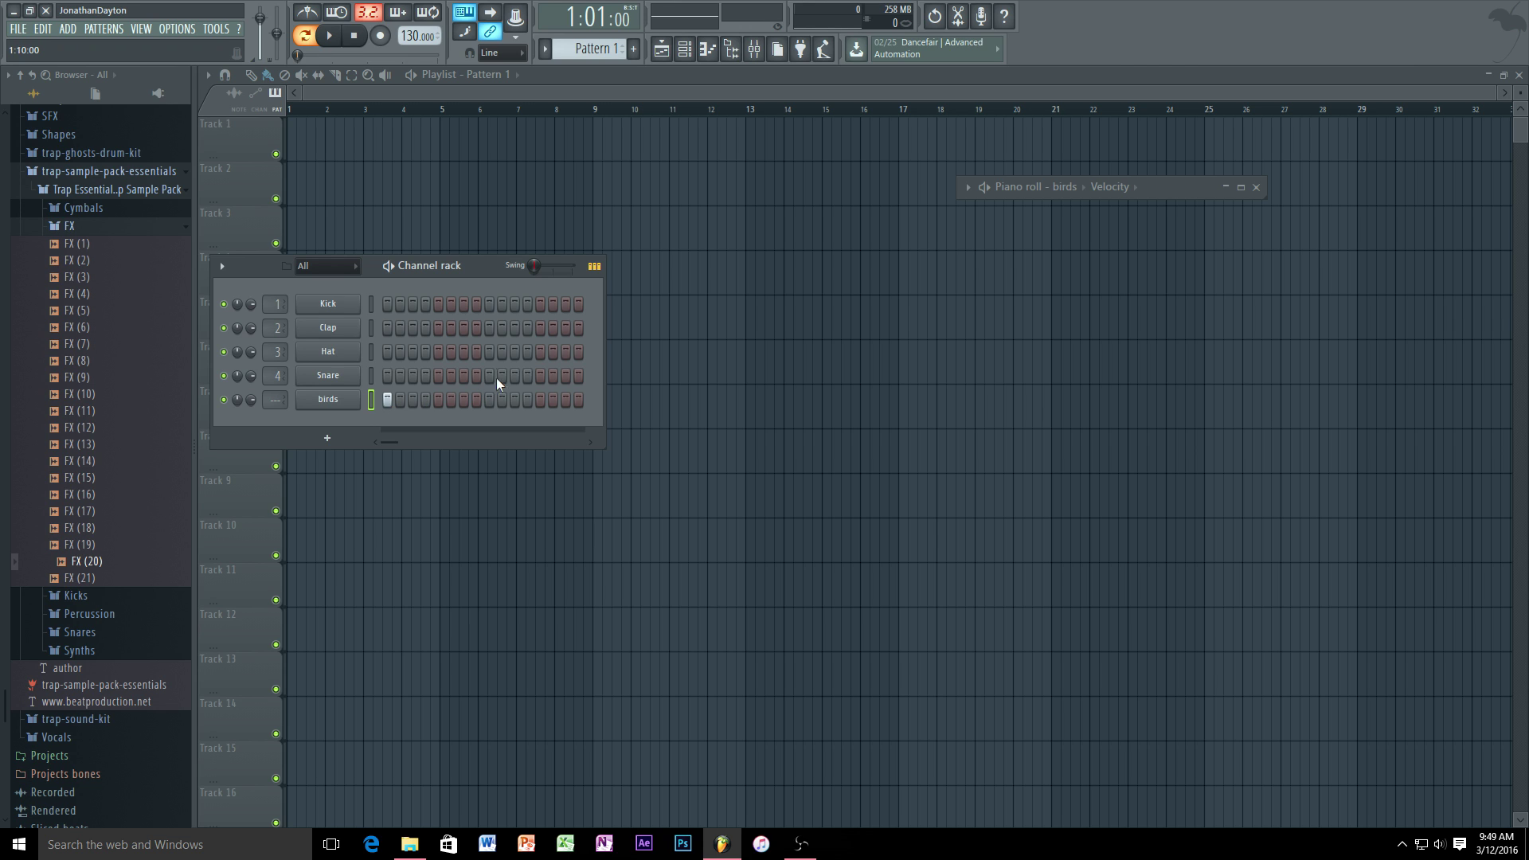
pyautogui.press('space')
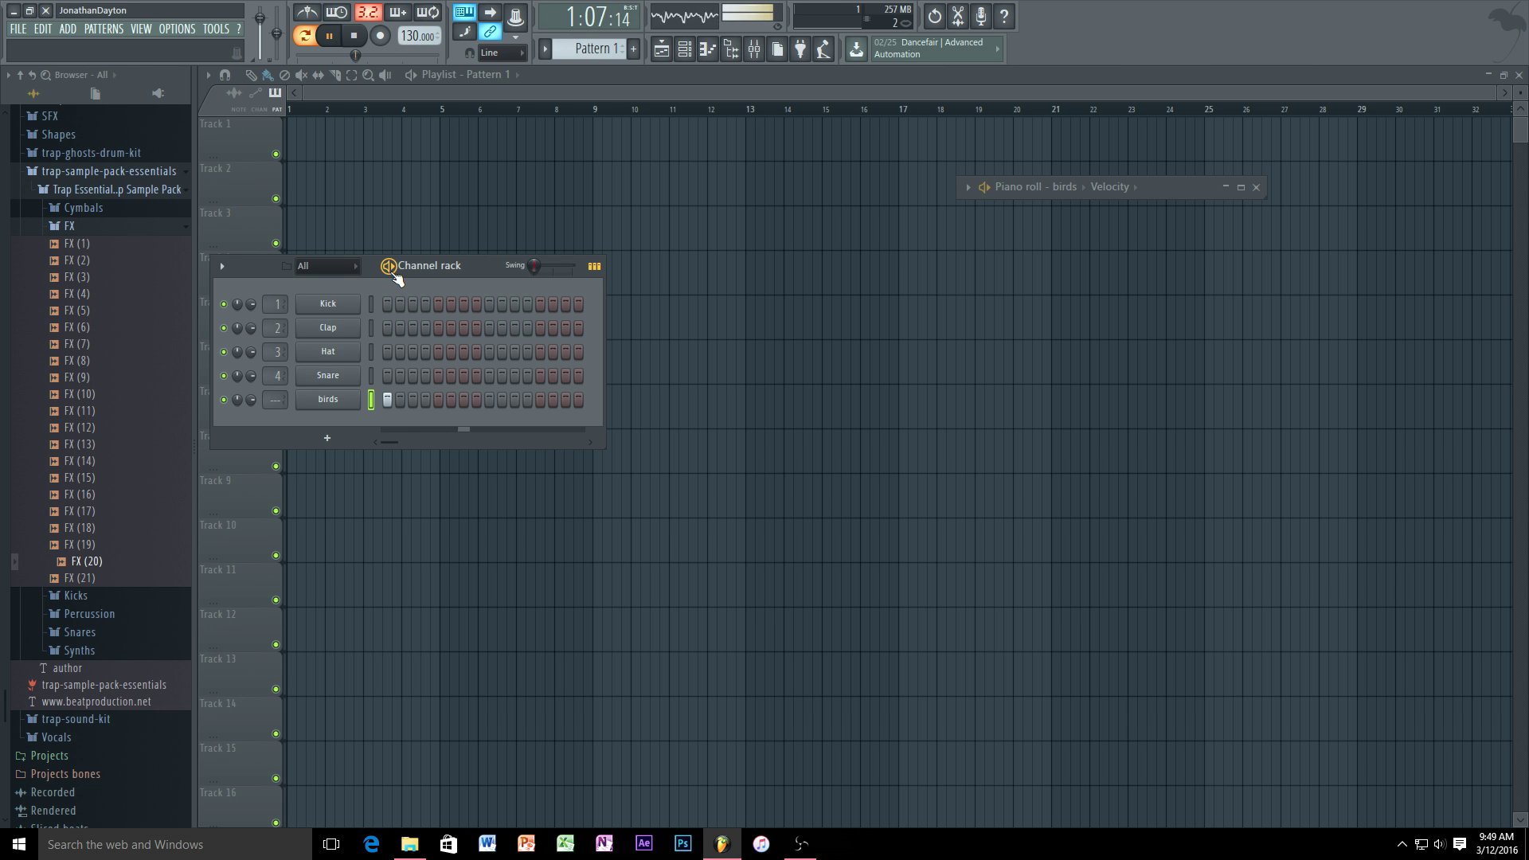
pyautogui.press('space')
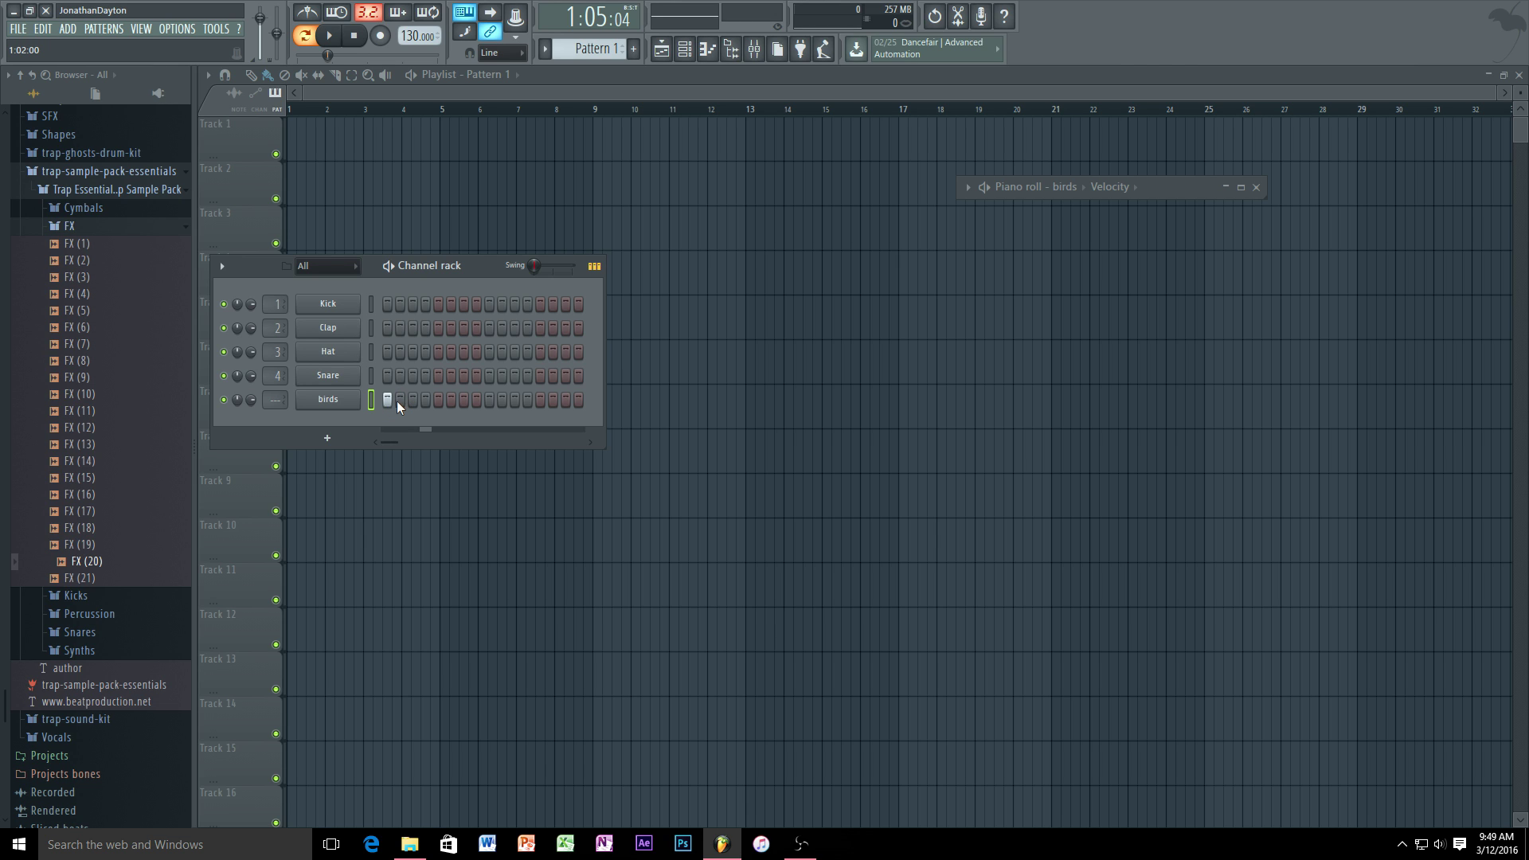
# - Reopen the birds piano roll and draw a long C5 note starting at bar 1
pyautogui.click(707, 49)
pyautogui.click(708, 50)
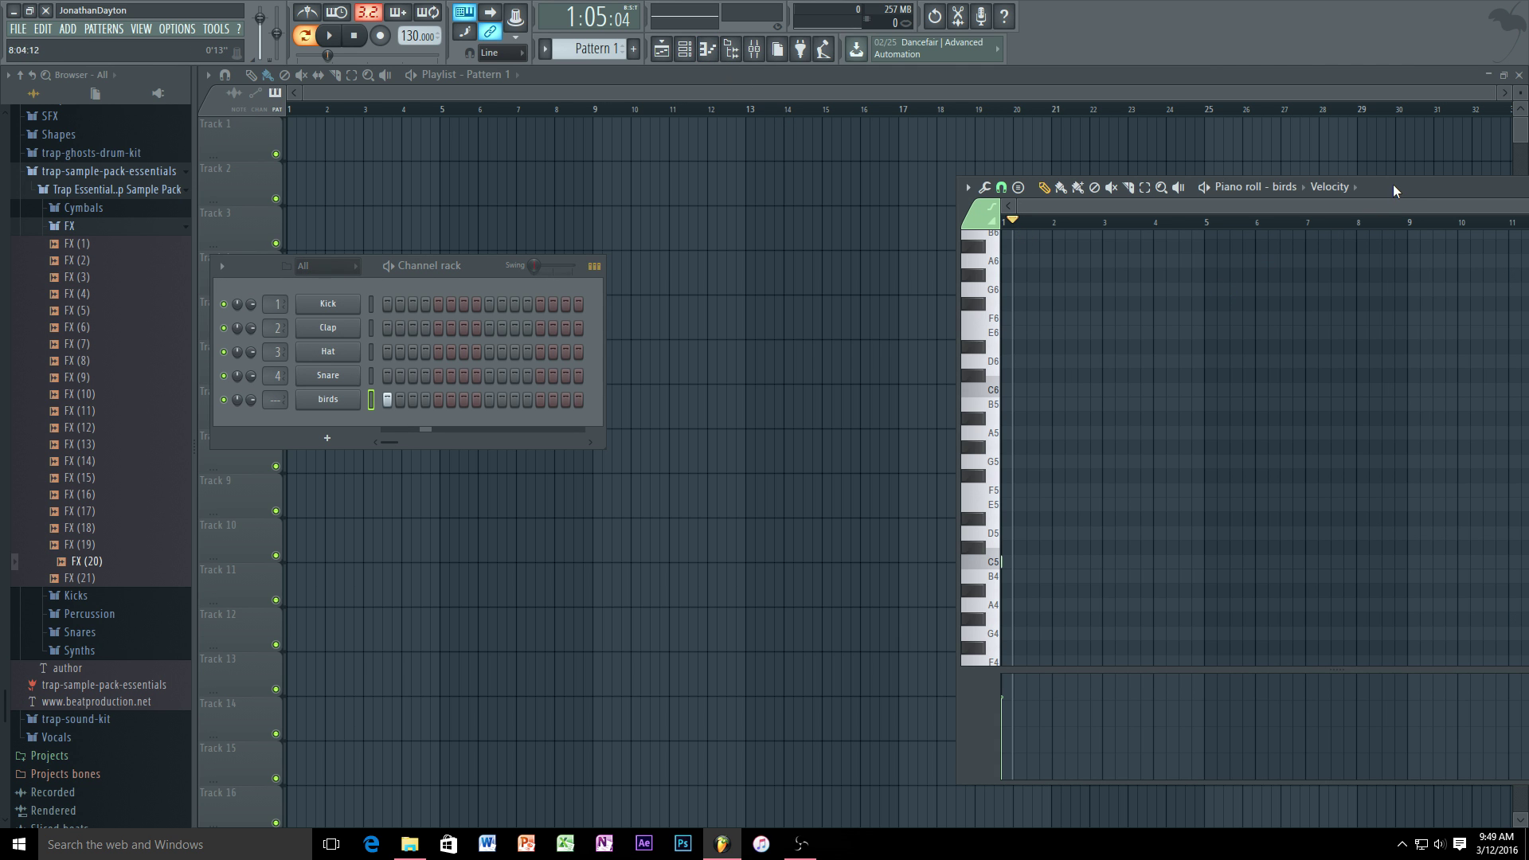
pyautogui.moveTo(1393, 185); pyautogui.dragTo(915, 130)
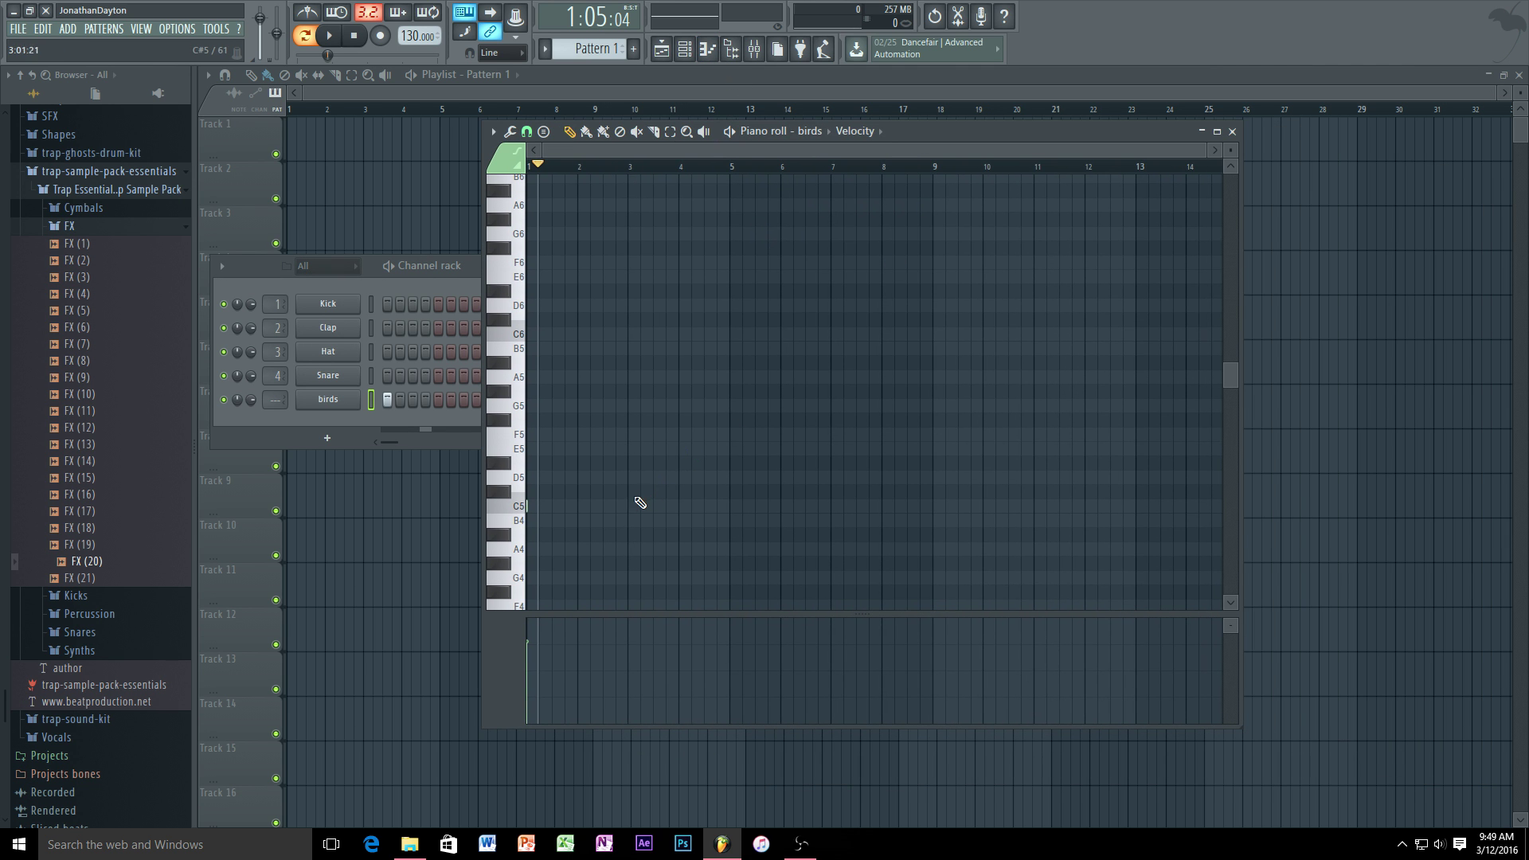
pyautogui.scroll(5, 635, 505)
pyautogui.moveTo(742, 150); pyautogui.dragTo(649, 153)
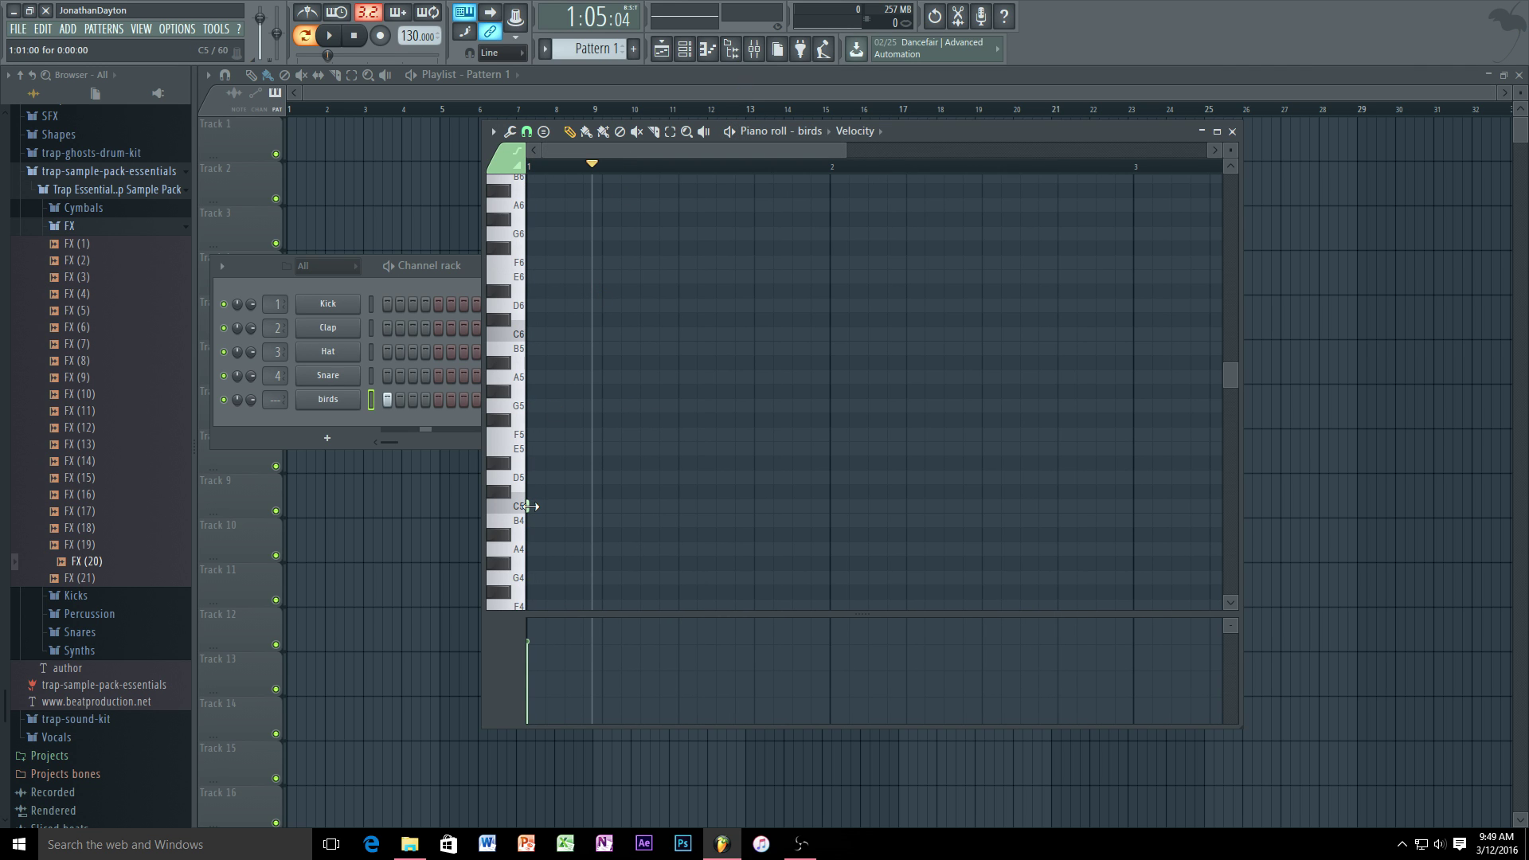
pyautogui.moveTo(529, 507); pyautogui.dragTo(1211, 521)
pyautogui.scroll(-5, 1051, 485)
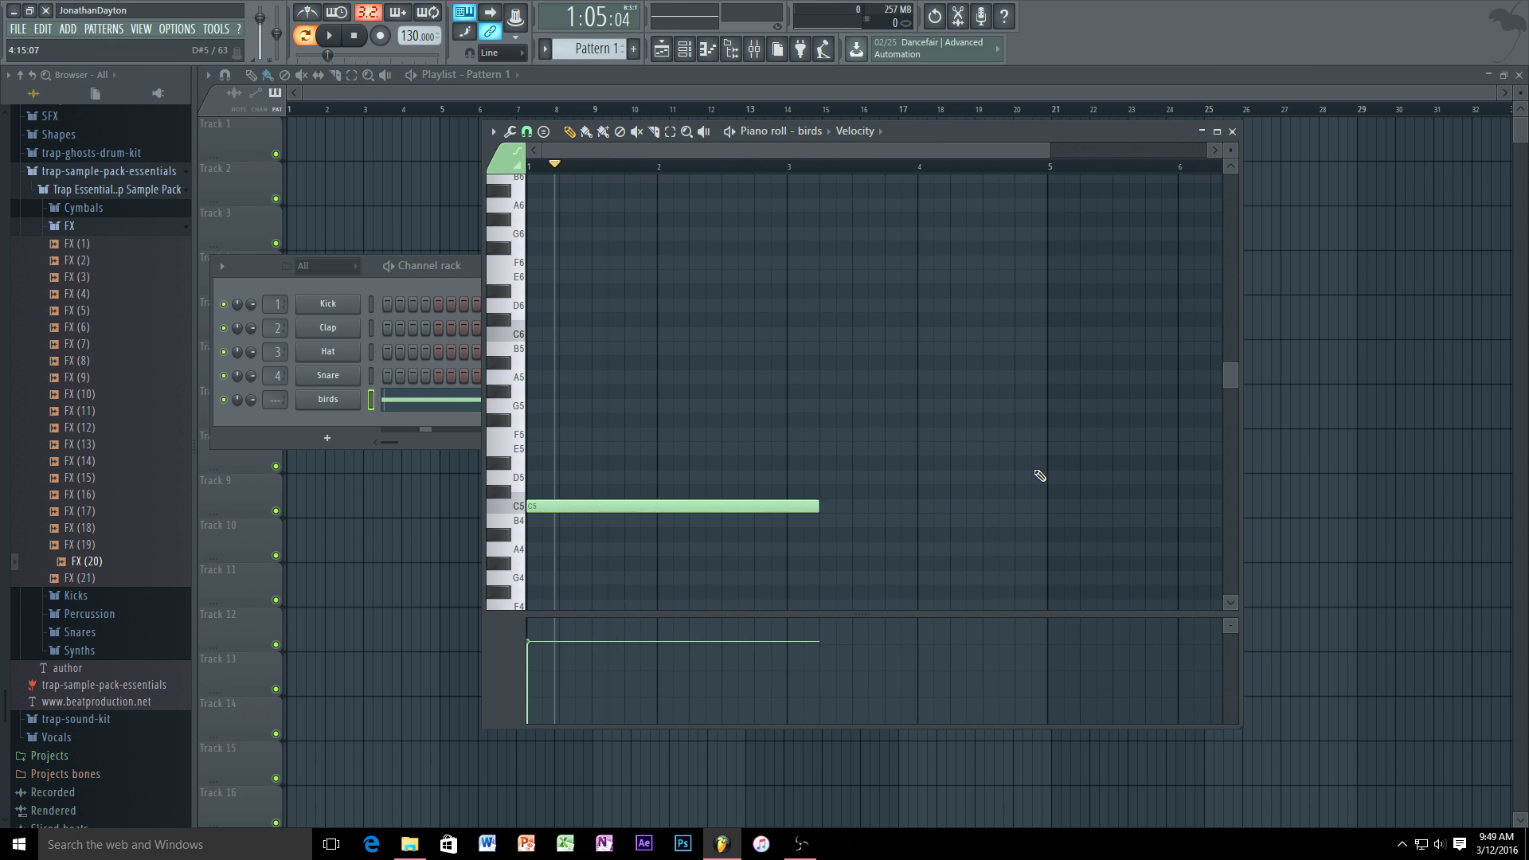
pyautogui.scroll(-1, 1037, 474)
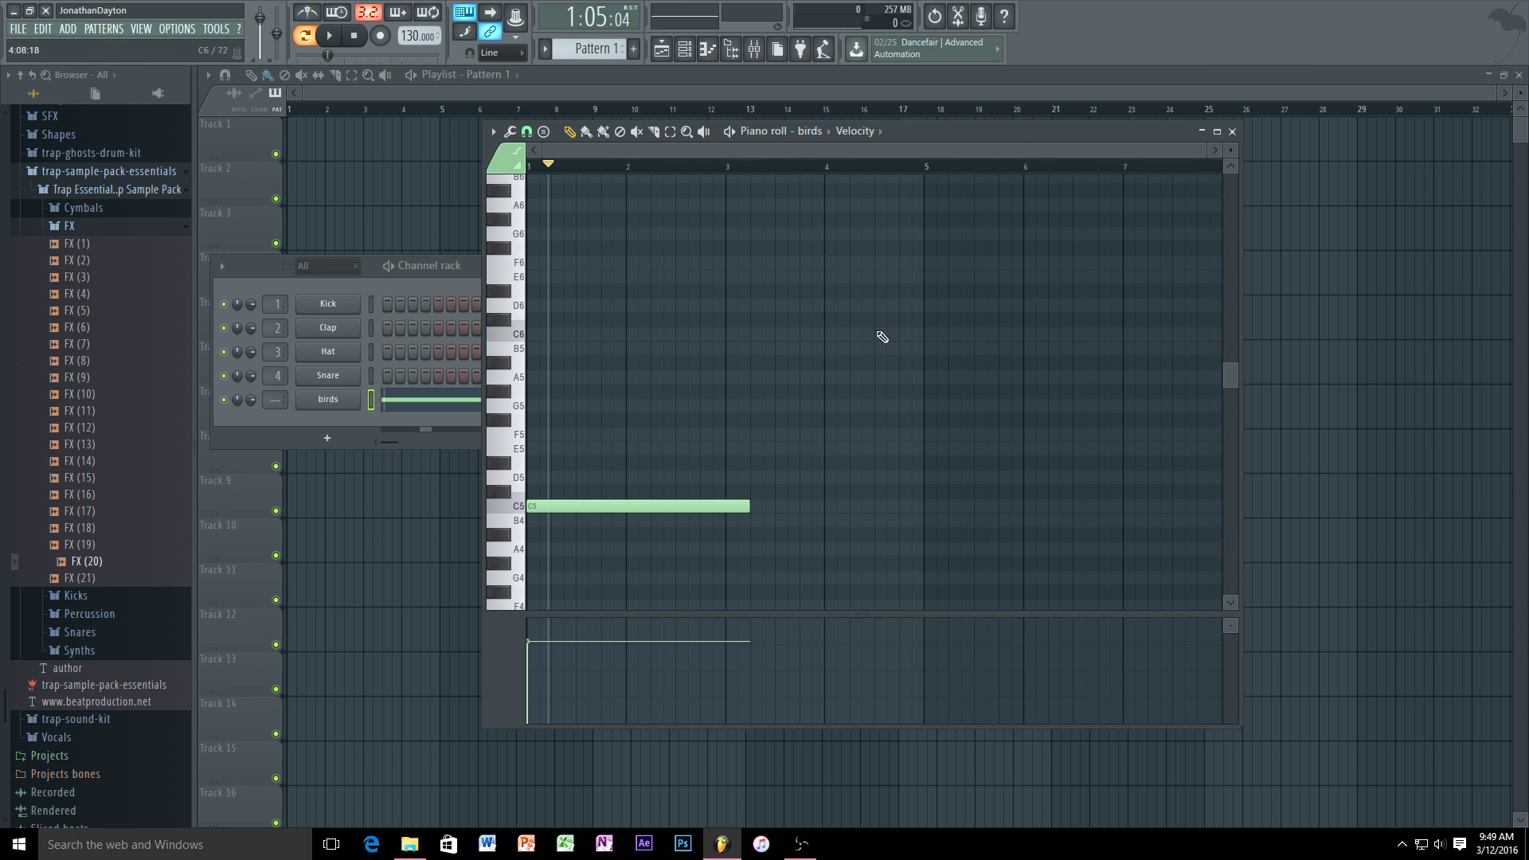
# - Stretch the C5 note out to about bar 8, then close the piano roll
pyautogui.click(1219, 131)
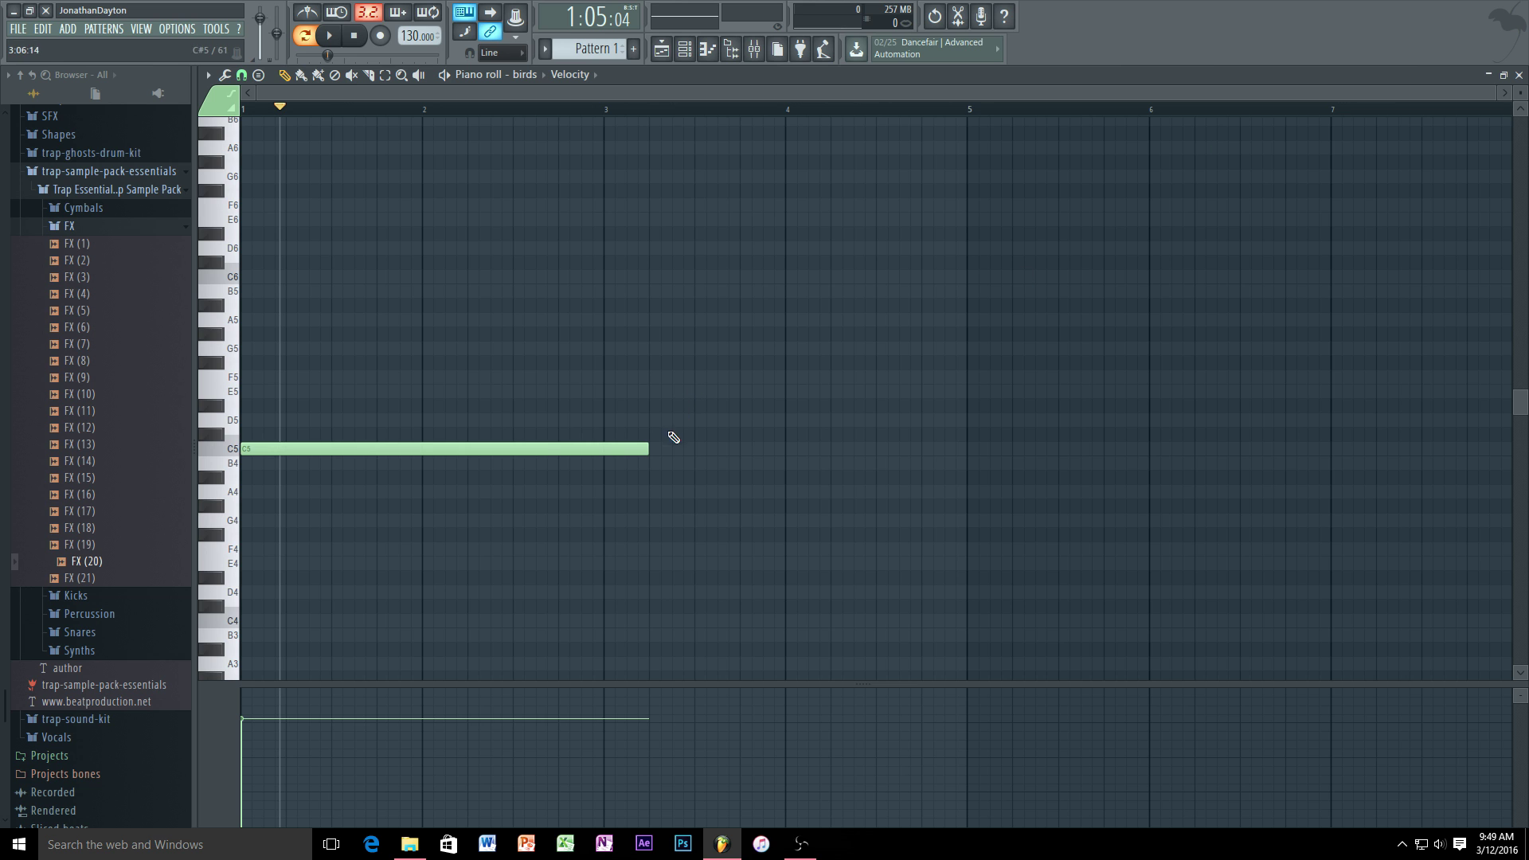
pyautogui.moveTo(652, 450)
pyautogui.mouseDown()
pyautogui.moveTo(873, 484)
pyautogui.moveTo(1500, 520)
pyautogui.moveTo(1327, 485)
pyautogui.moveTo(1378, 490)
pyautogui.mouseUp()
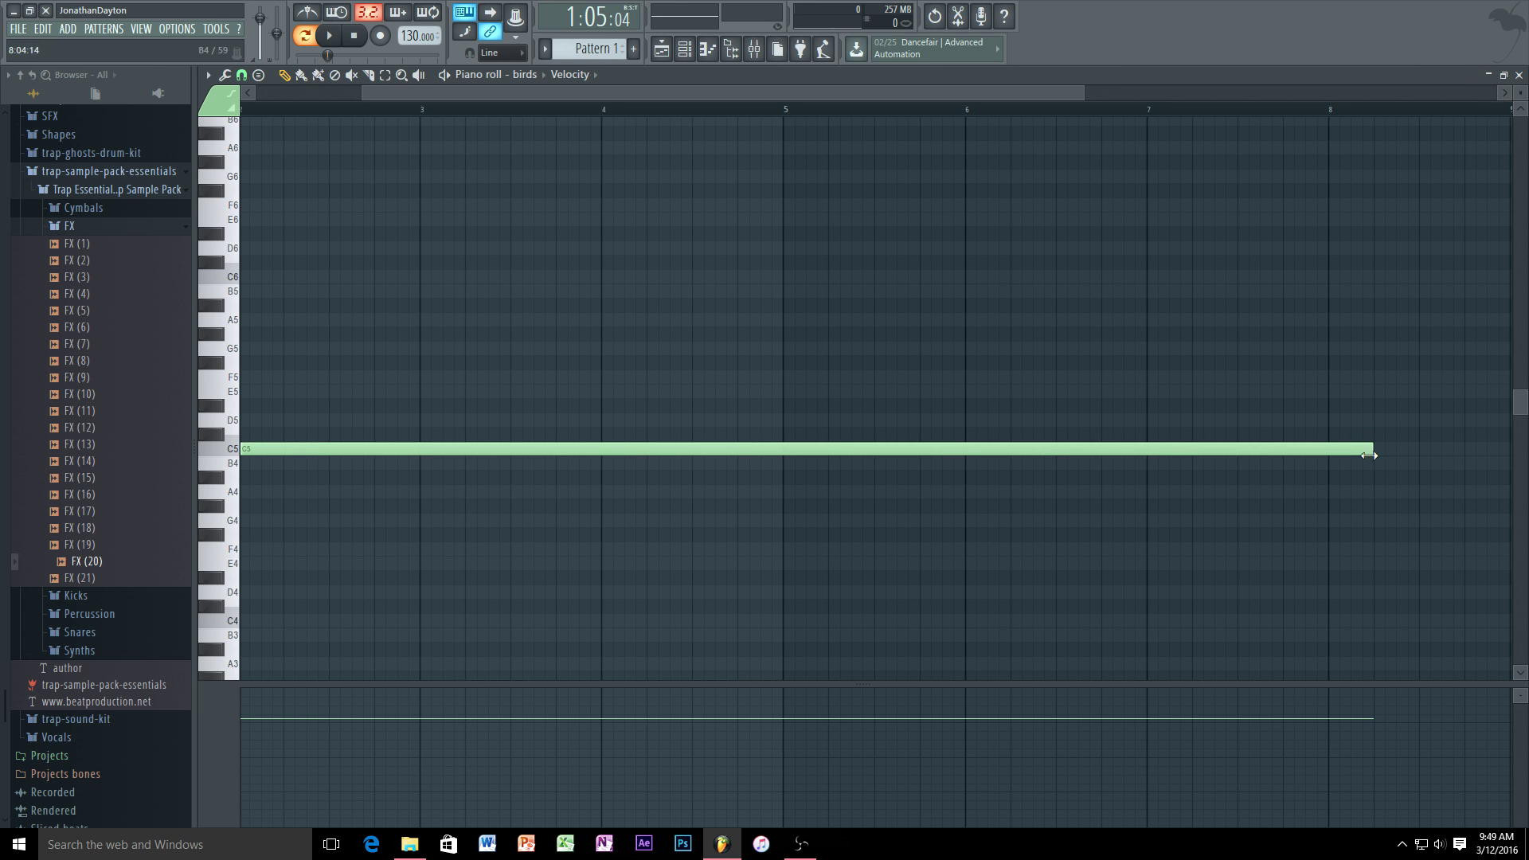
pyautogui.moveTo(1059, 94); pyautogui.dragTo(1111, 102)
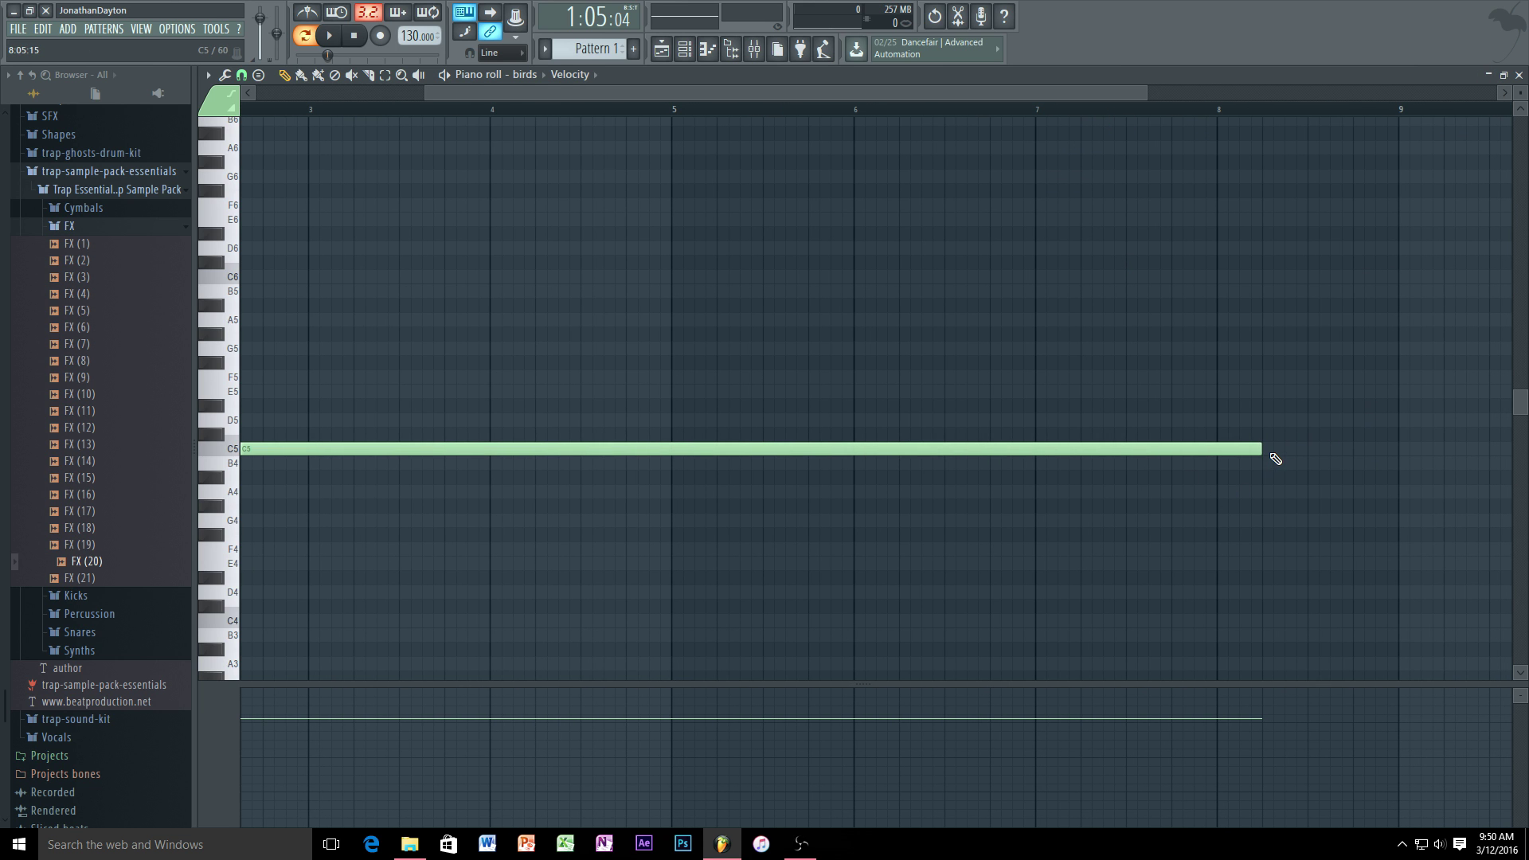
pyautogui.click(1518, 74)
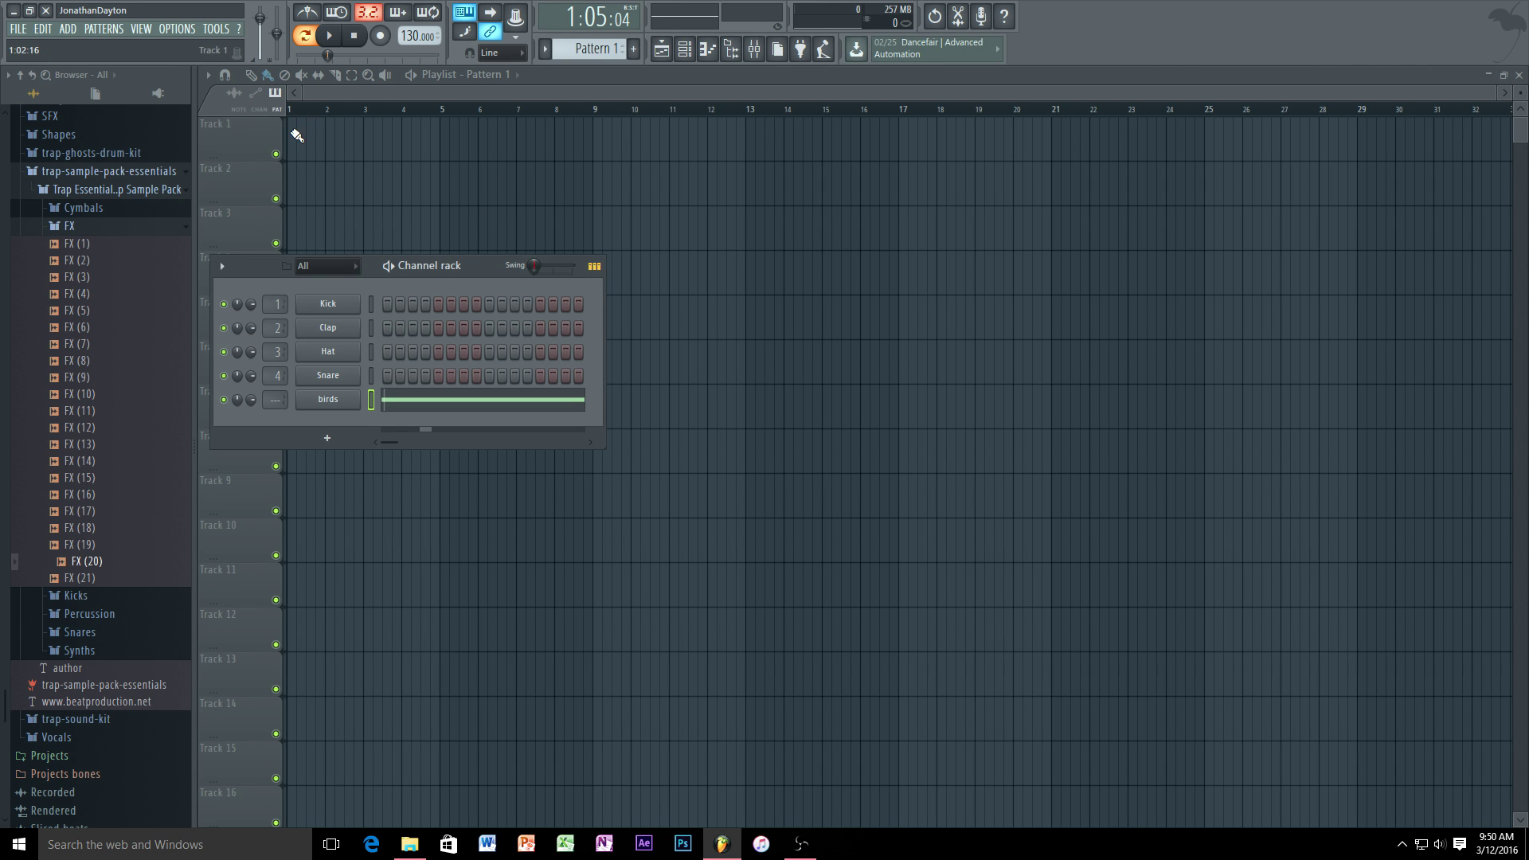
# - Play the pattern to hear the lengthened birds note, then collapse its piano roll
pyautogui.click(451, 413)
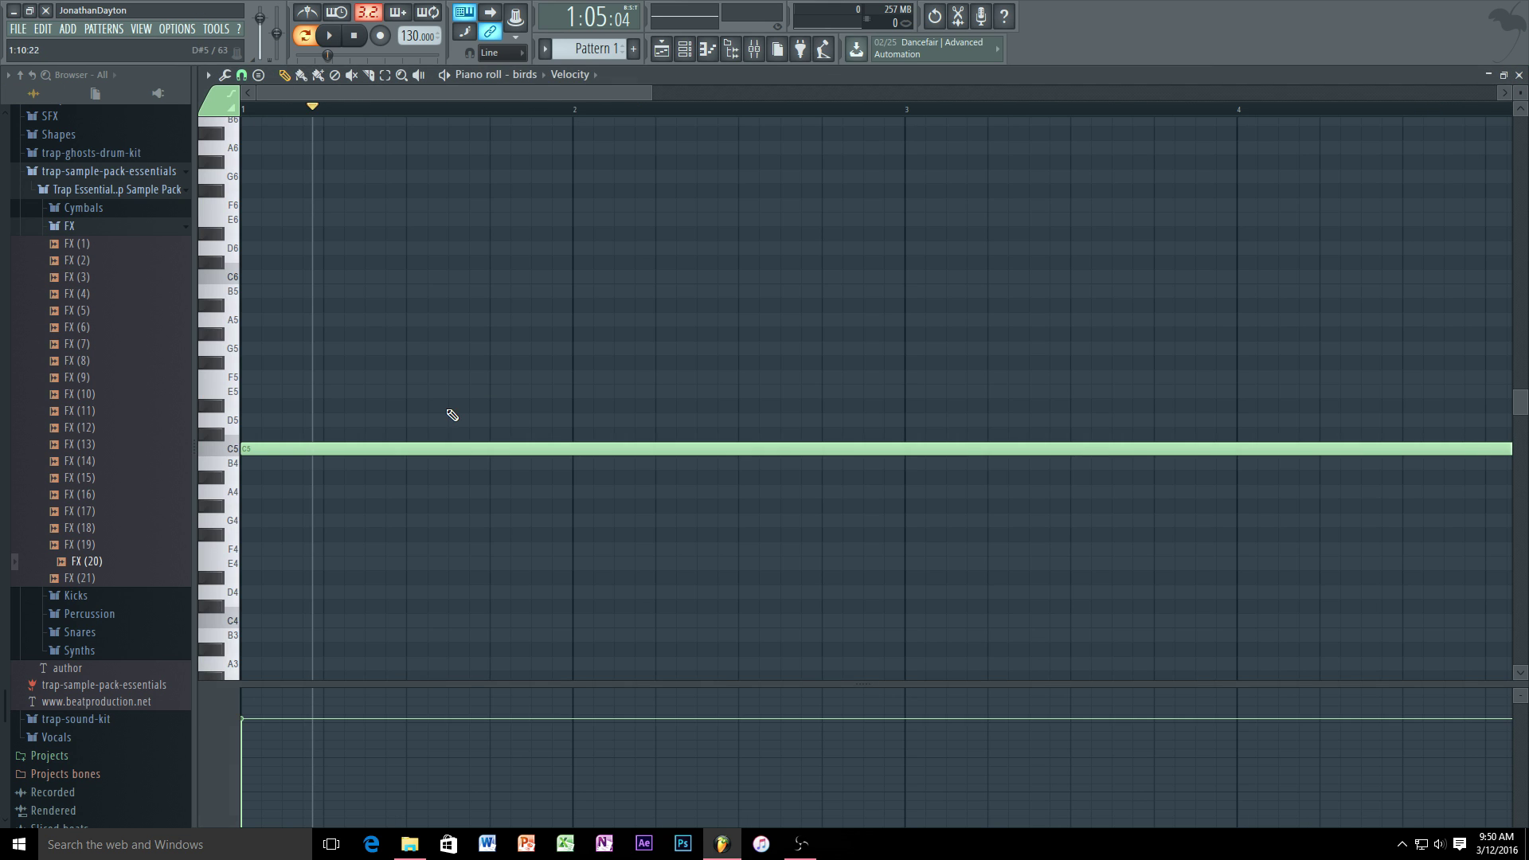
pyautogui.scroll(-6, 654, 114)
pyautogui.press('space')
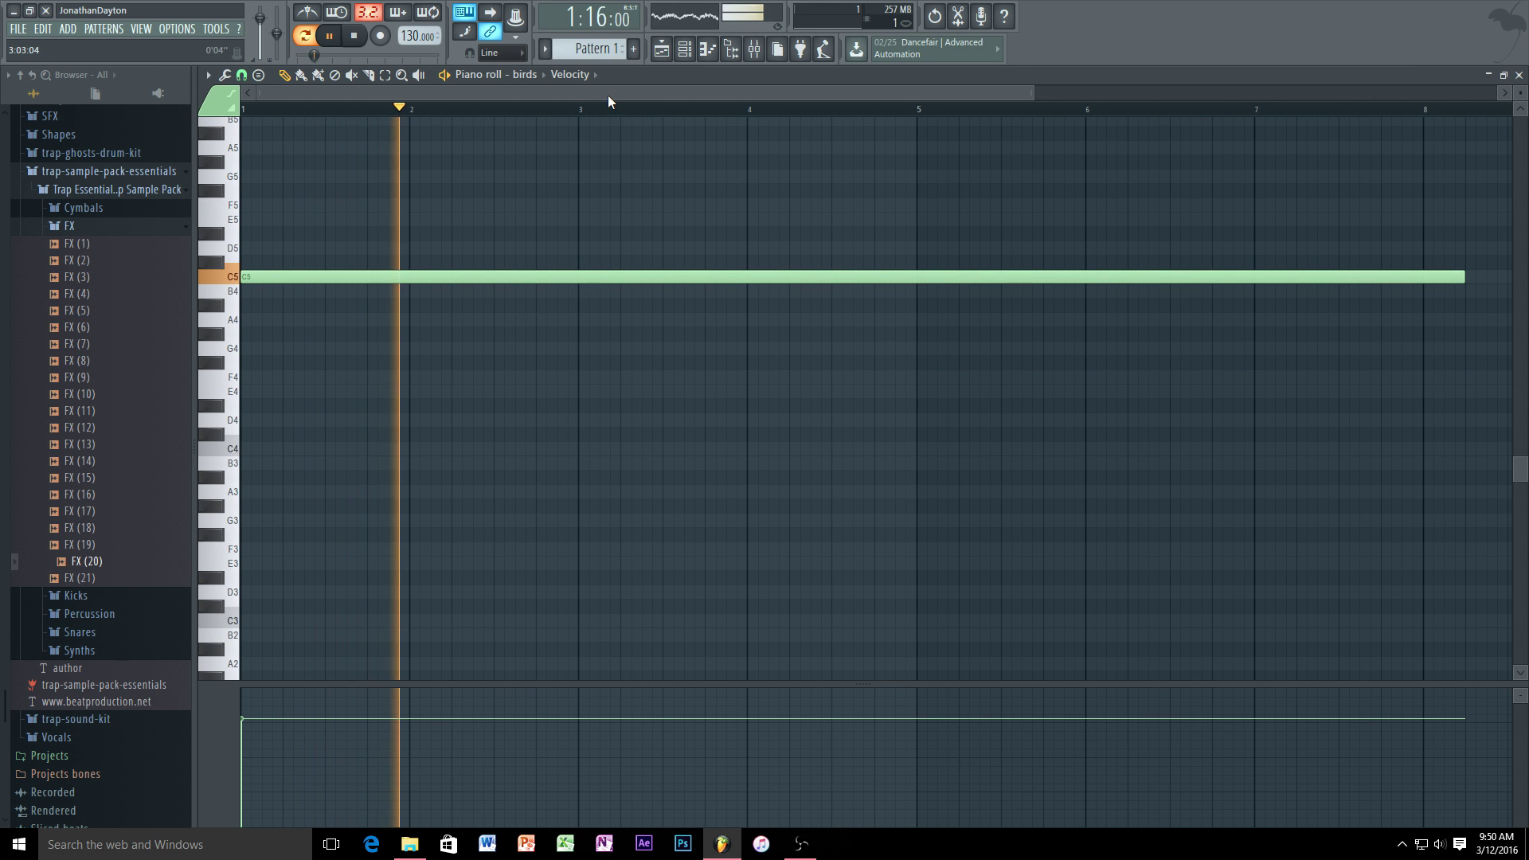
pyautogui.scroll(6, 626, 187)
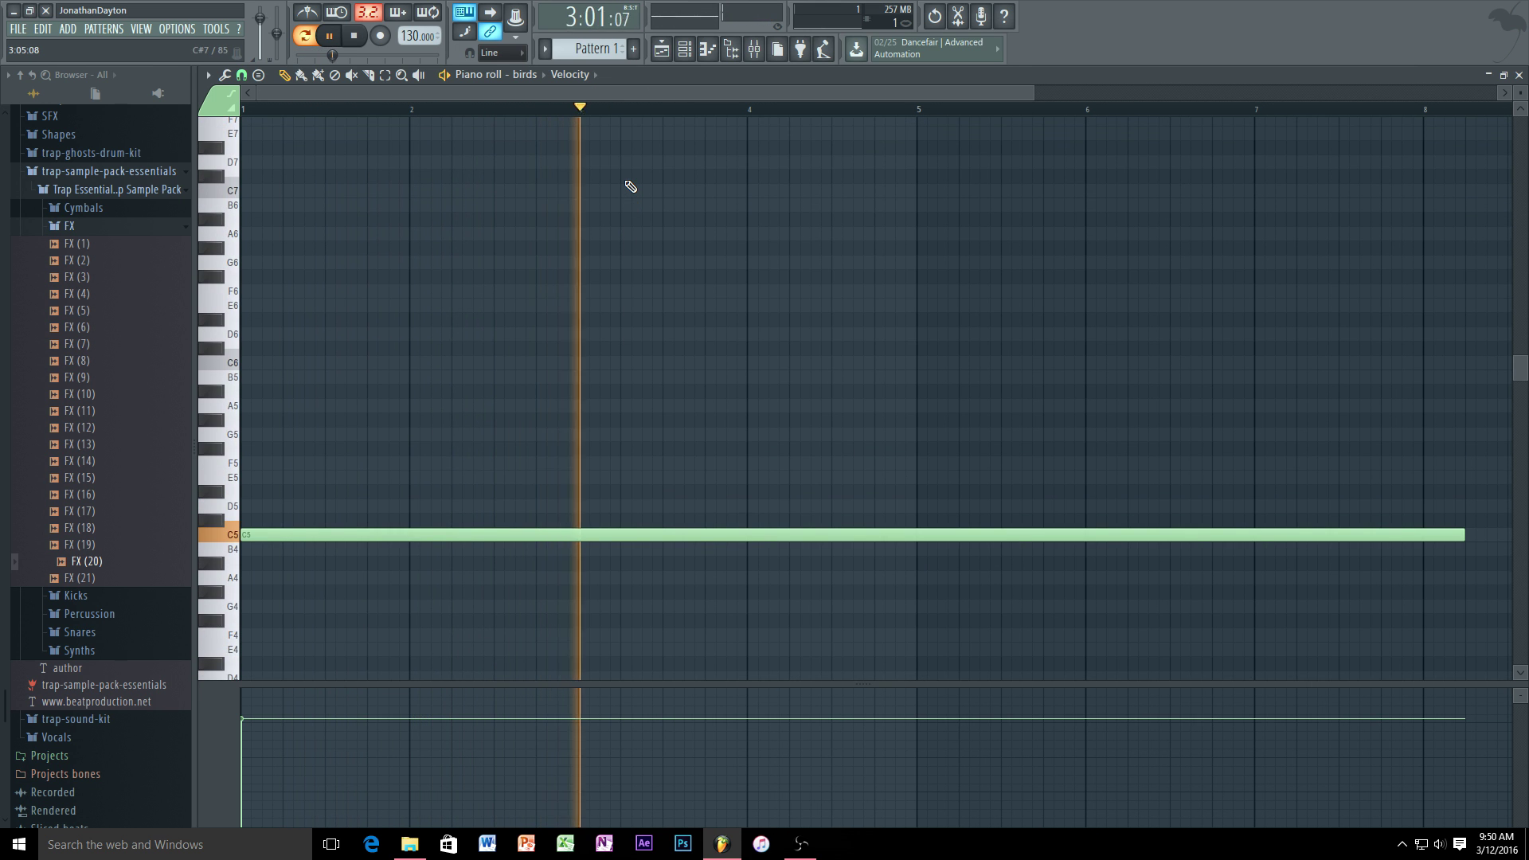
pyautogui.moveTo(585, 89); pyautogui.dragTo(868, 126)
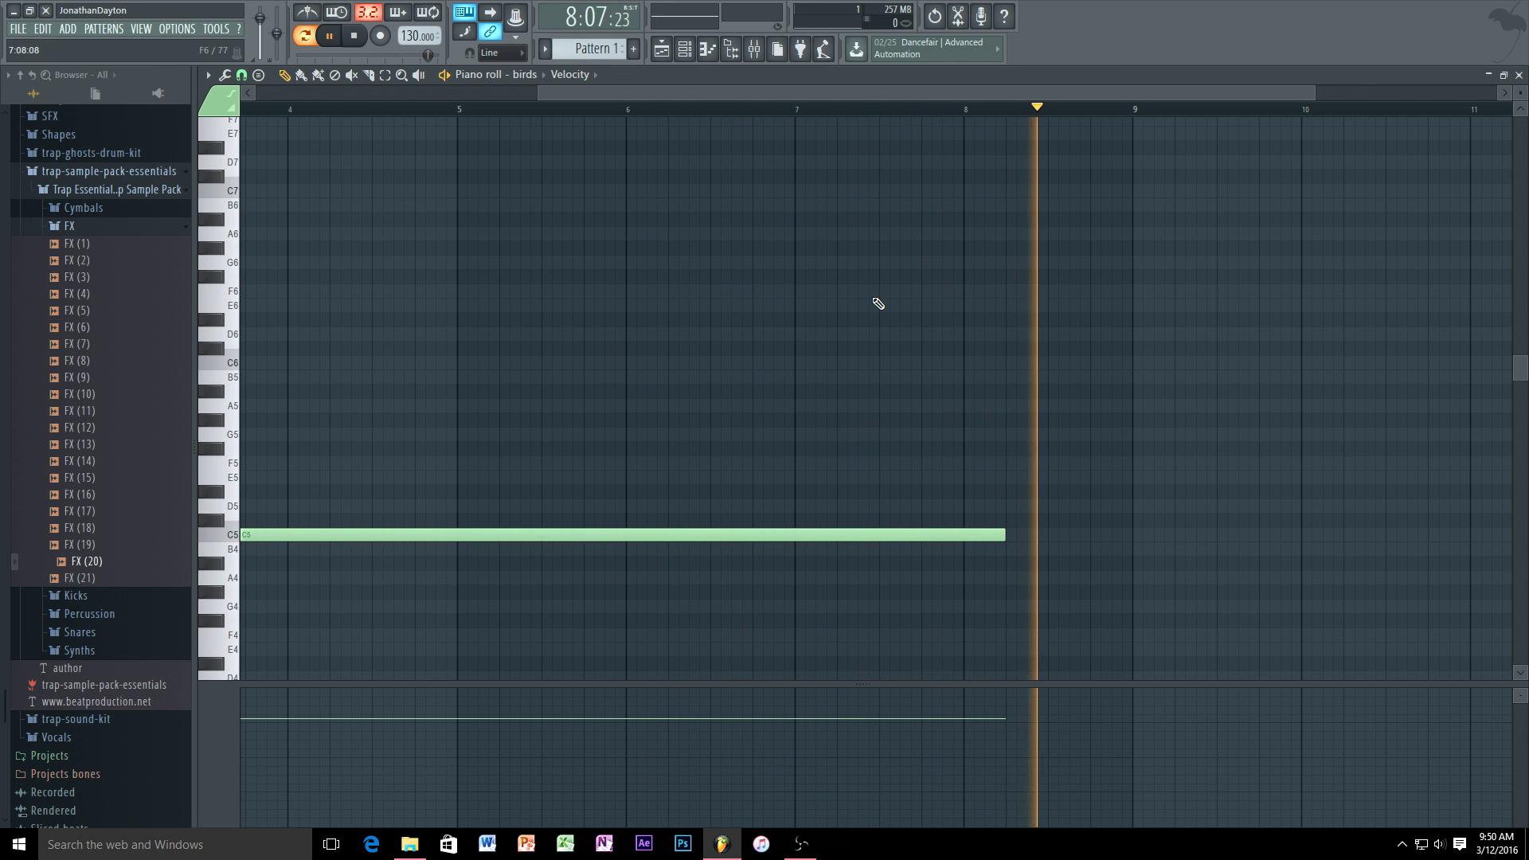
pyautogui.press('space')
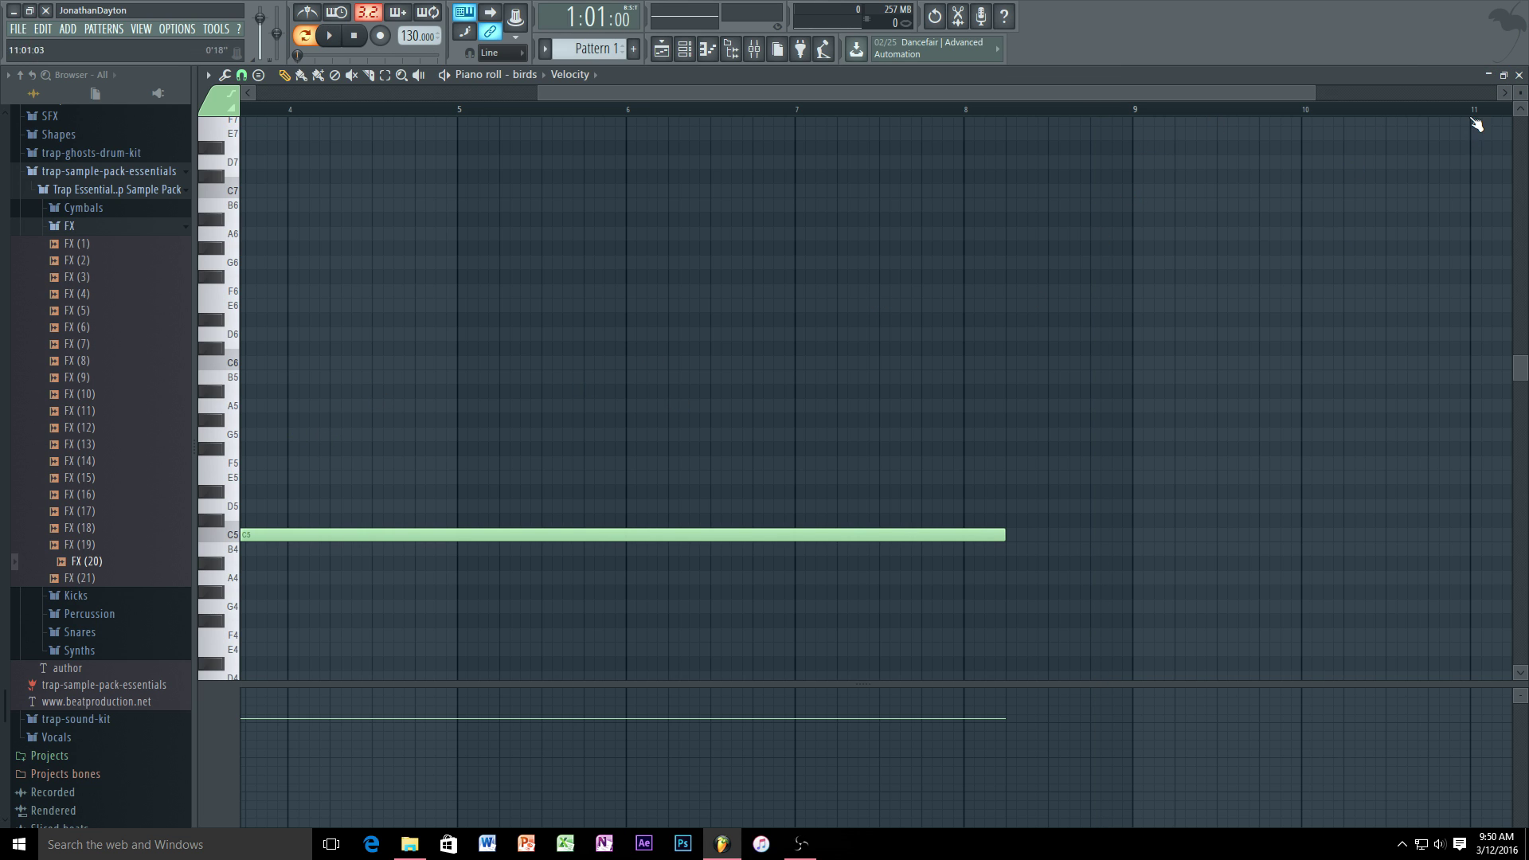
pyautogui.click(1488, 74)
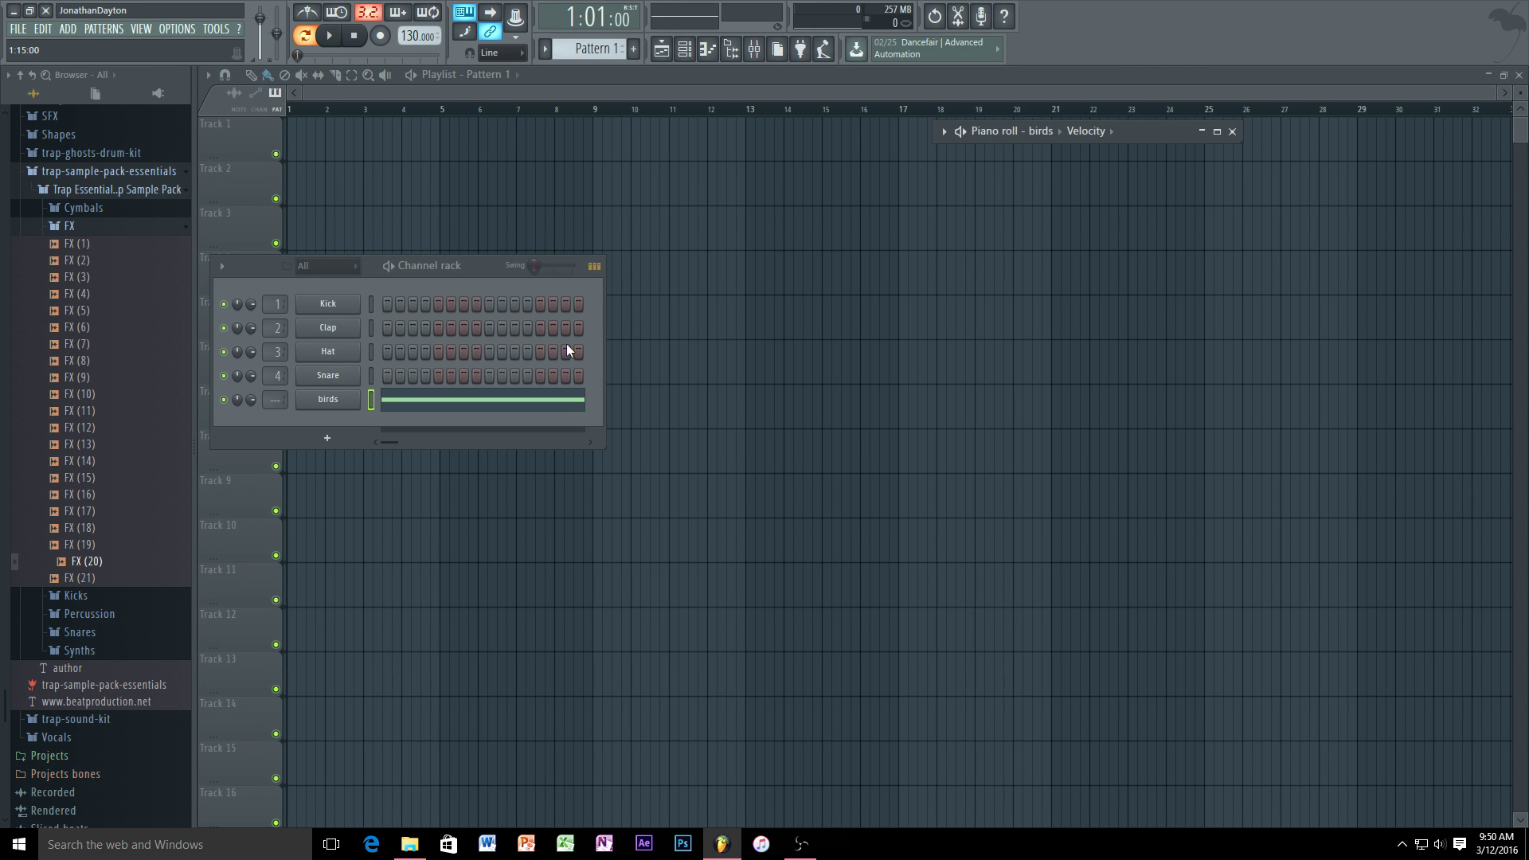
# - Place Pattern 1 on Track 1 and open the Mixer beside the Channel rack
pyautogui.click(295, 135)
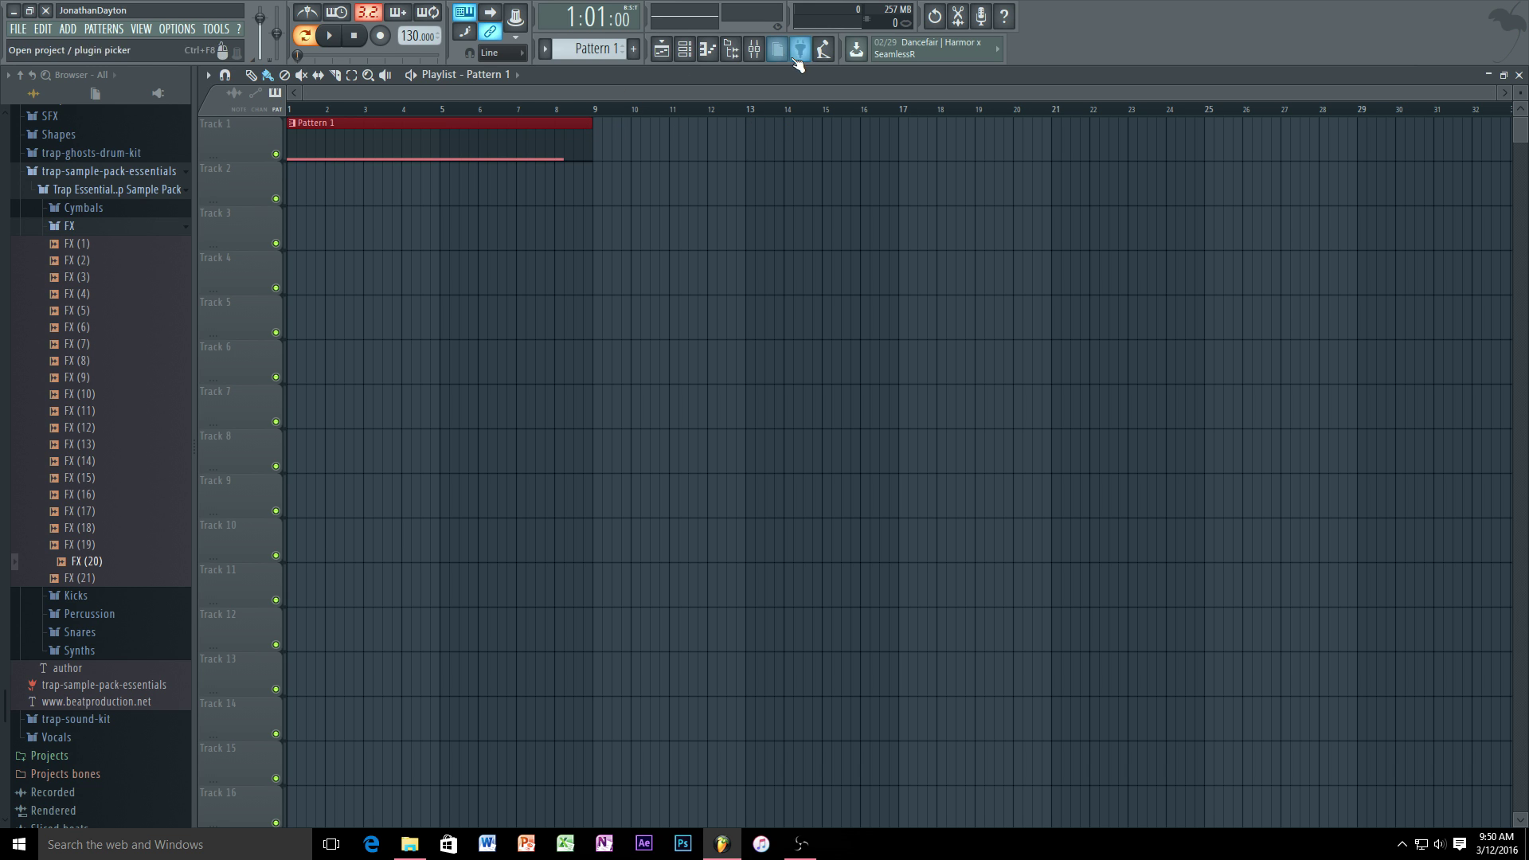
pyautogui.click(684, 49)
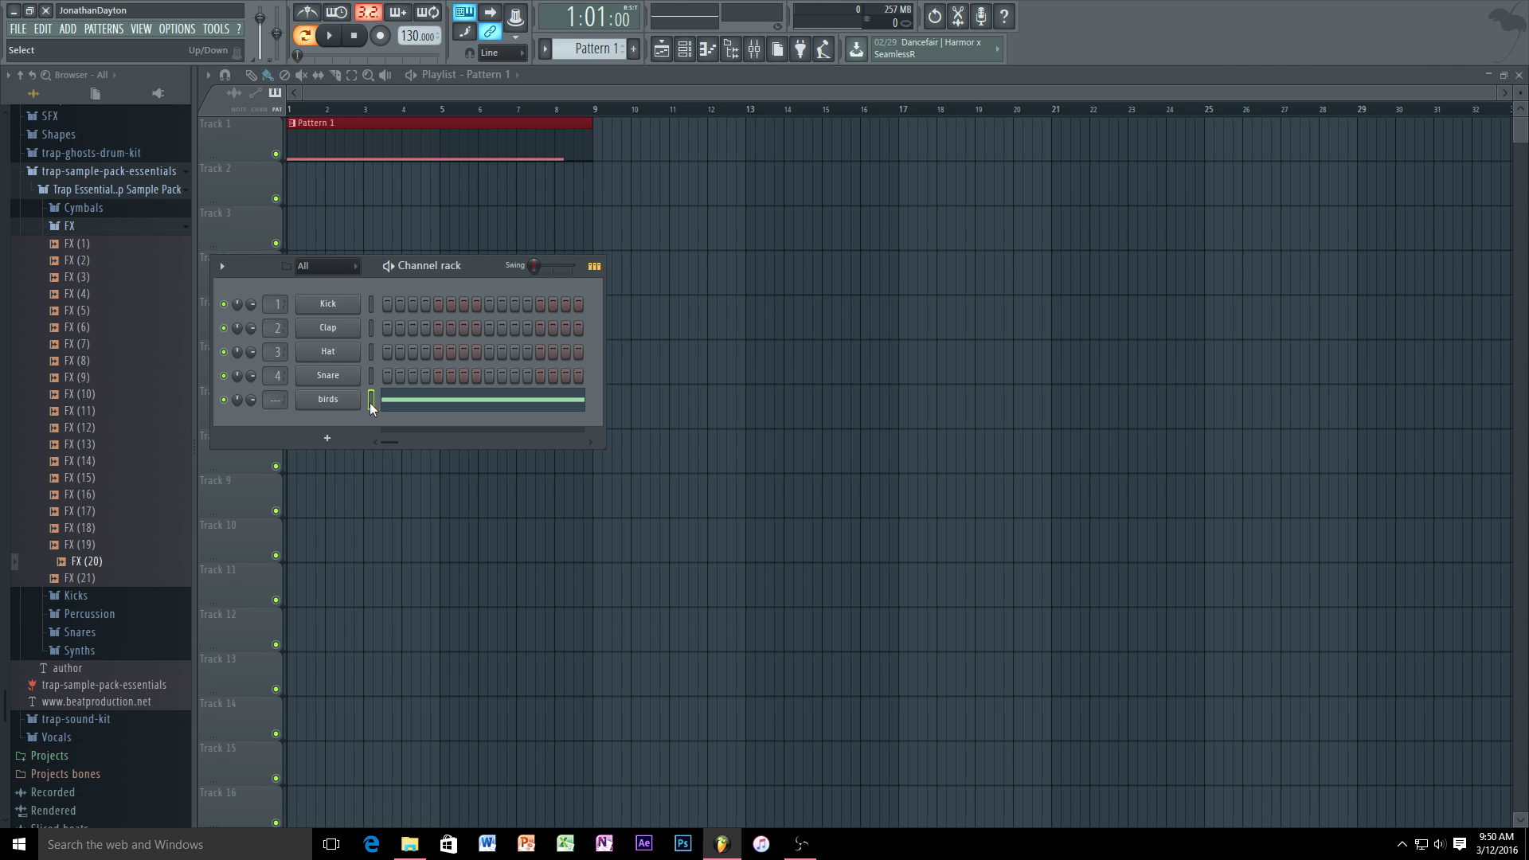
pyautogui.click(753, 51)
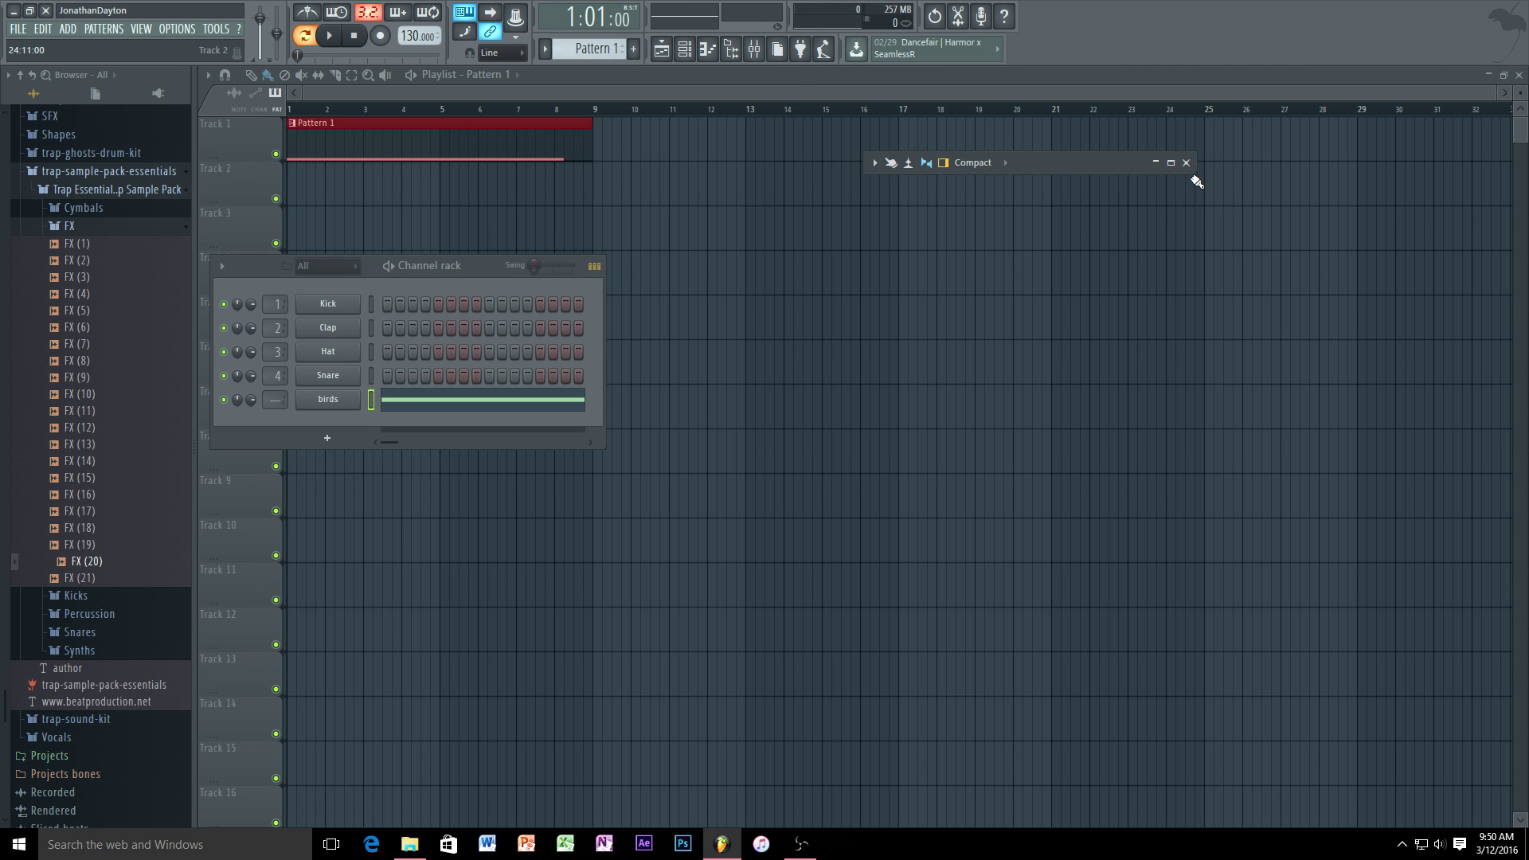
pyautogui.click(1186, 162)
pyautogui.click(754, 51)
# - Resize the floating Mixer to show inserts 1 to 25 and position it over the playlist
pyautogui.click(1171, 163)
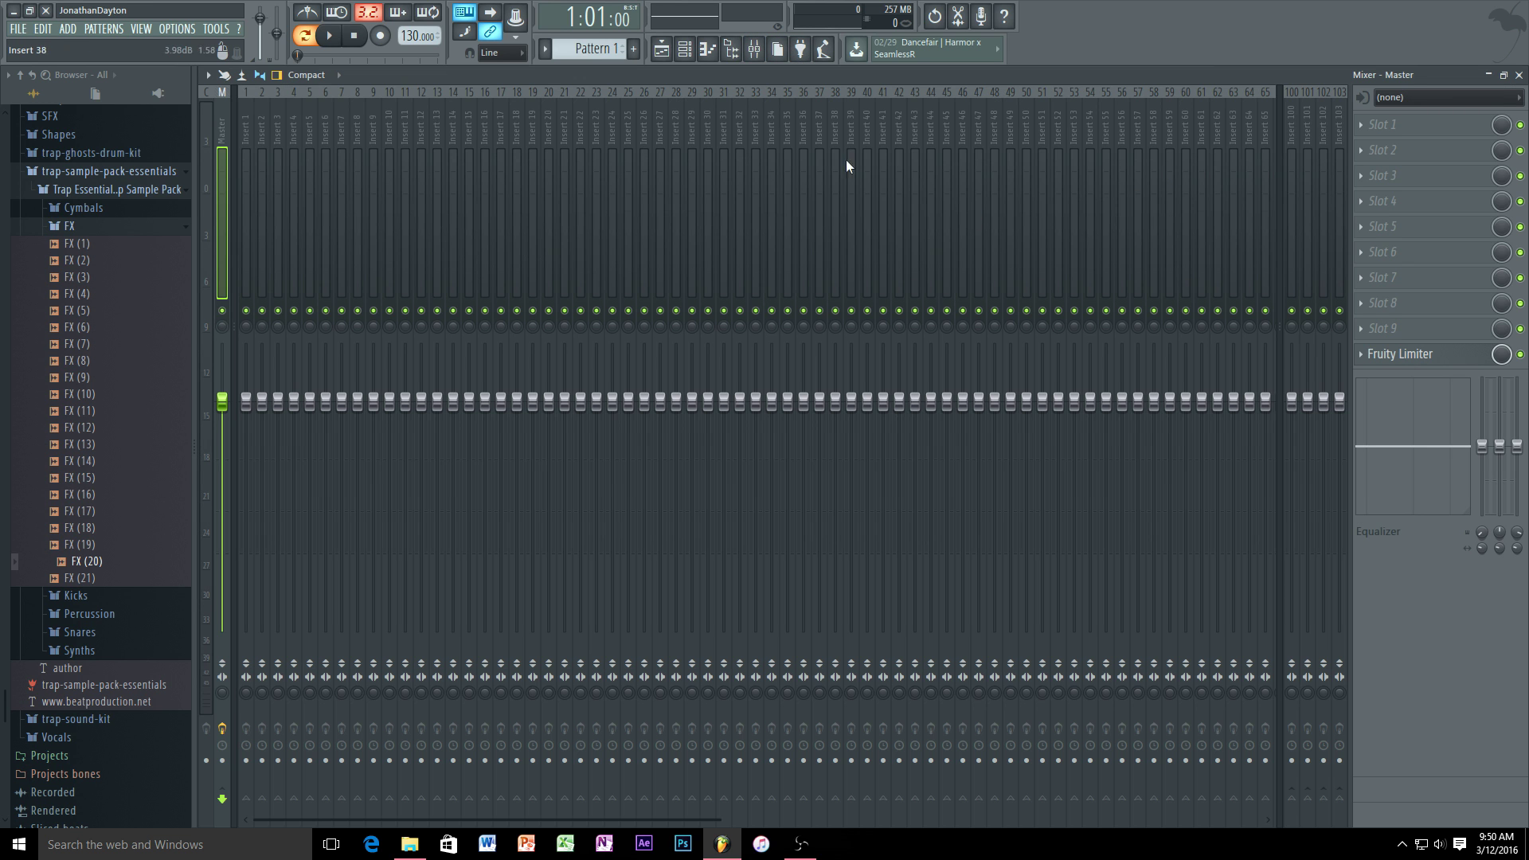
pyautogui.click(1503, 74)
pyautogui.moveTo(868, 205); pyautogui.dragTo(496, 205)
pyautogui.moveTo(738, 160); pyautogui.dragTo(917, 174)
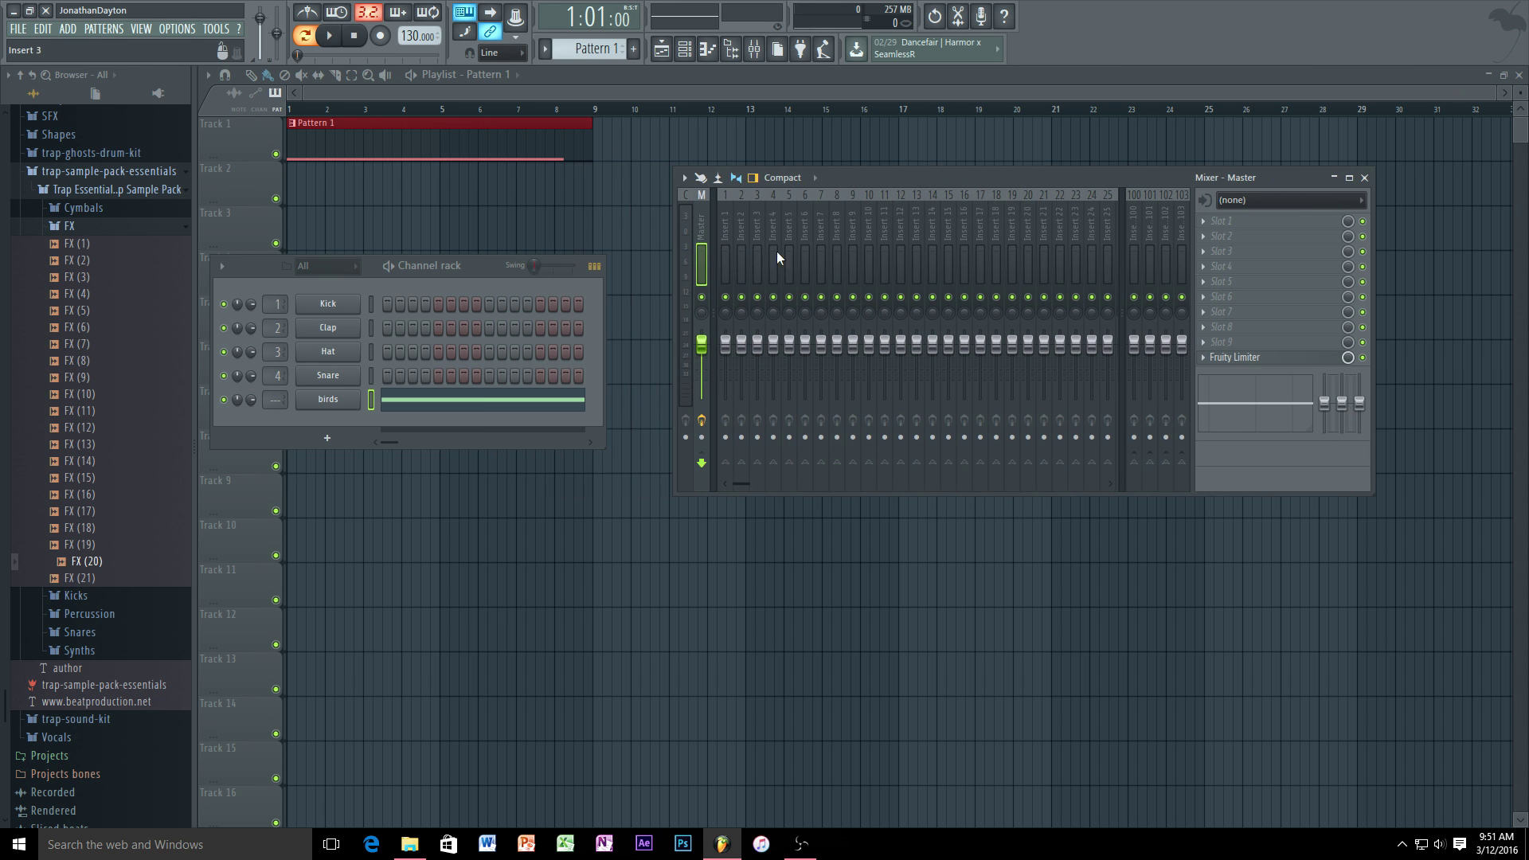
# - Route the birds channel to mixer Insert 1 so the insert takes the name birds
pyautogui.click(724, 231)
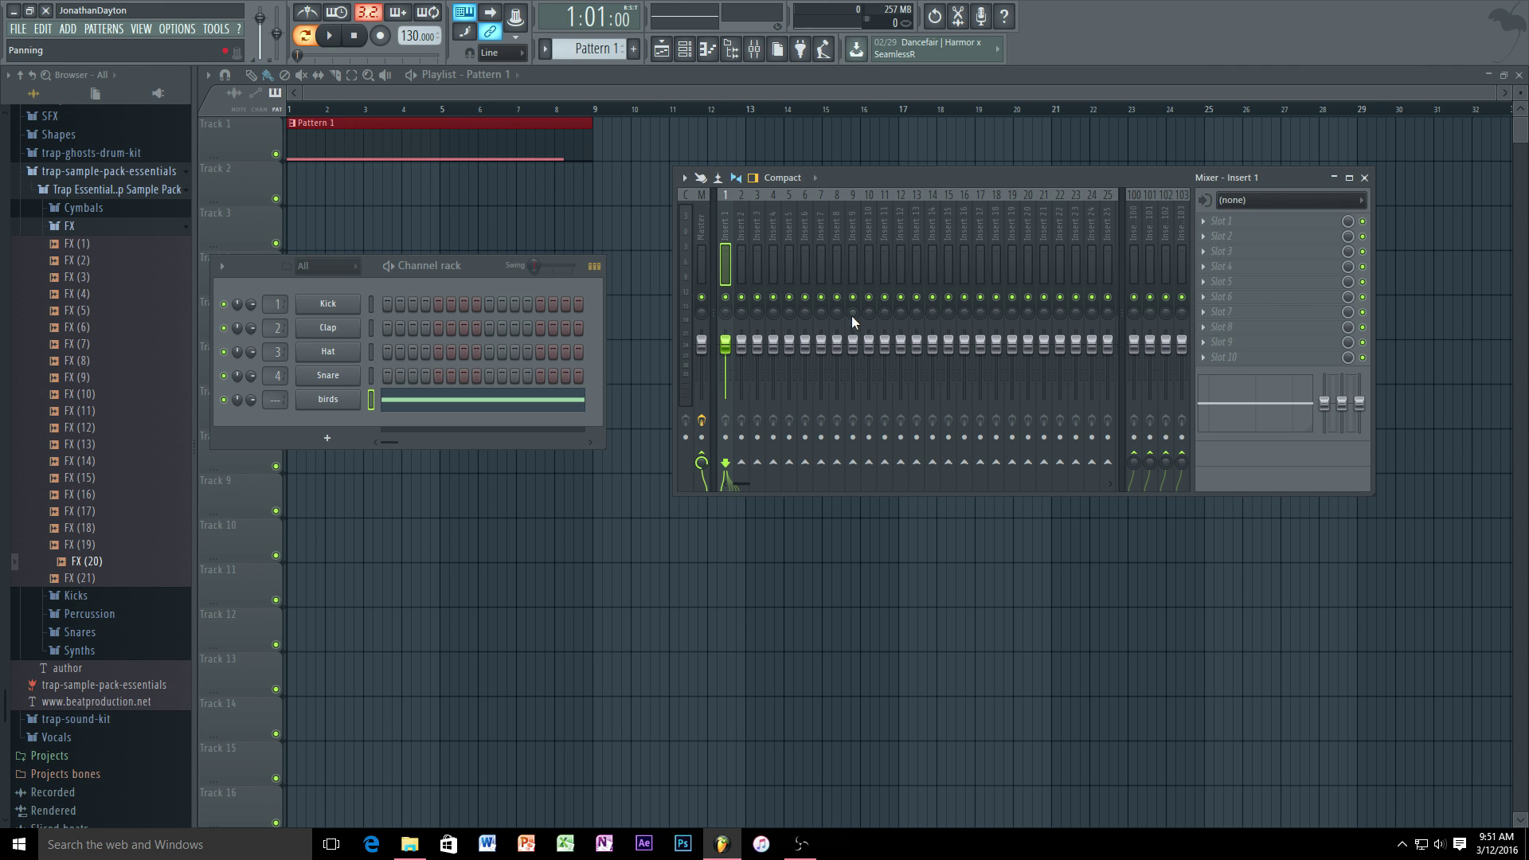
pyautogui.click(684, 178)
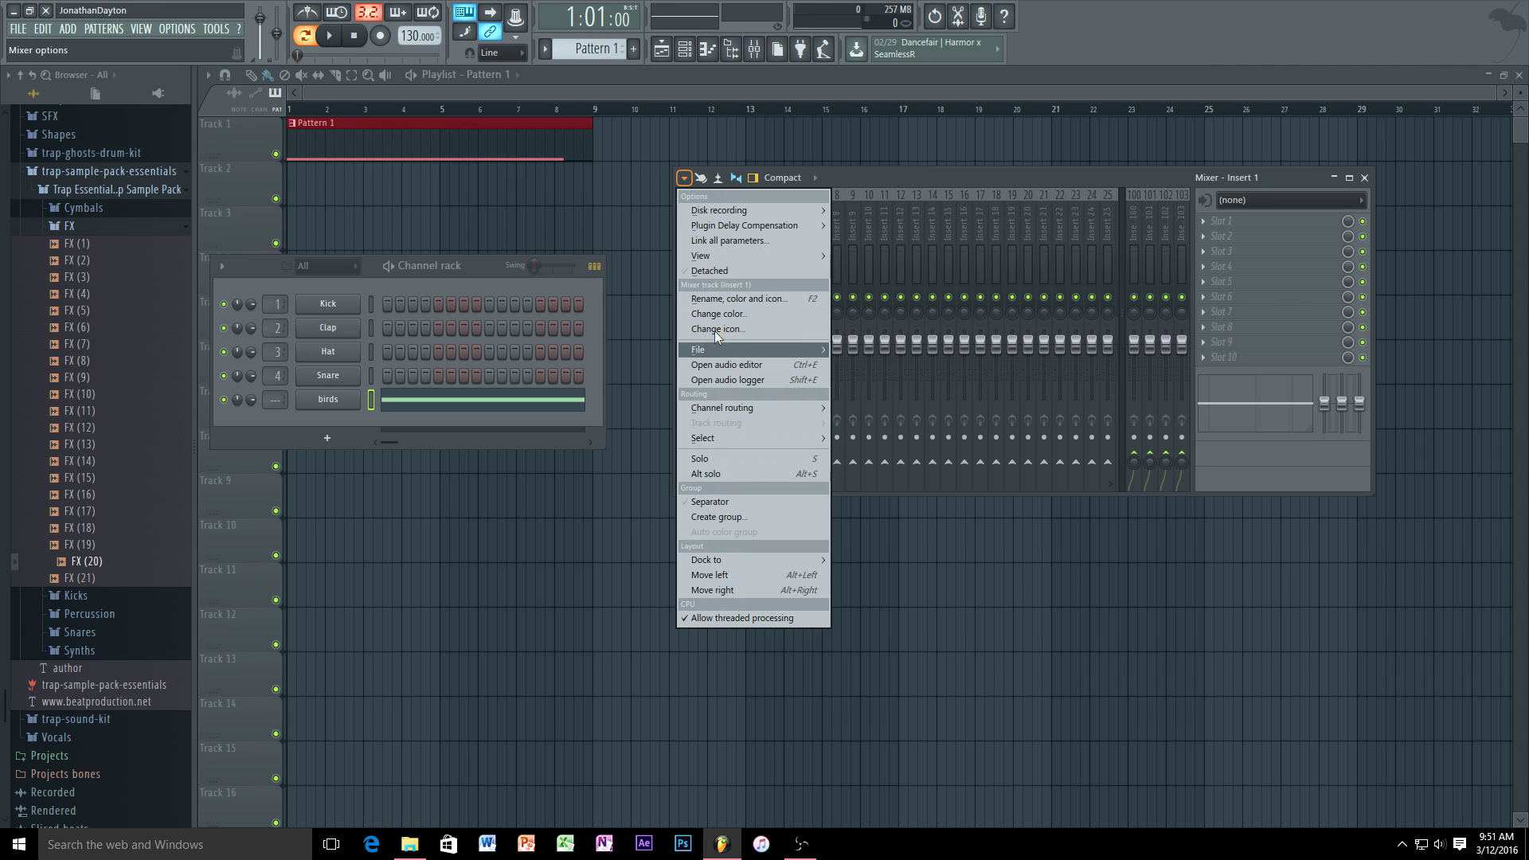
pyautogui.moveTo(714, 404)
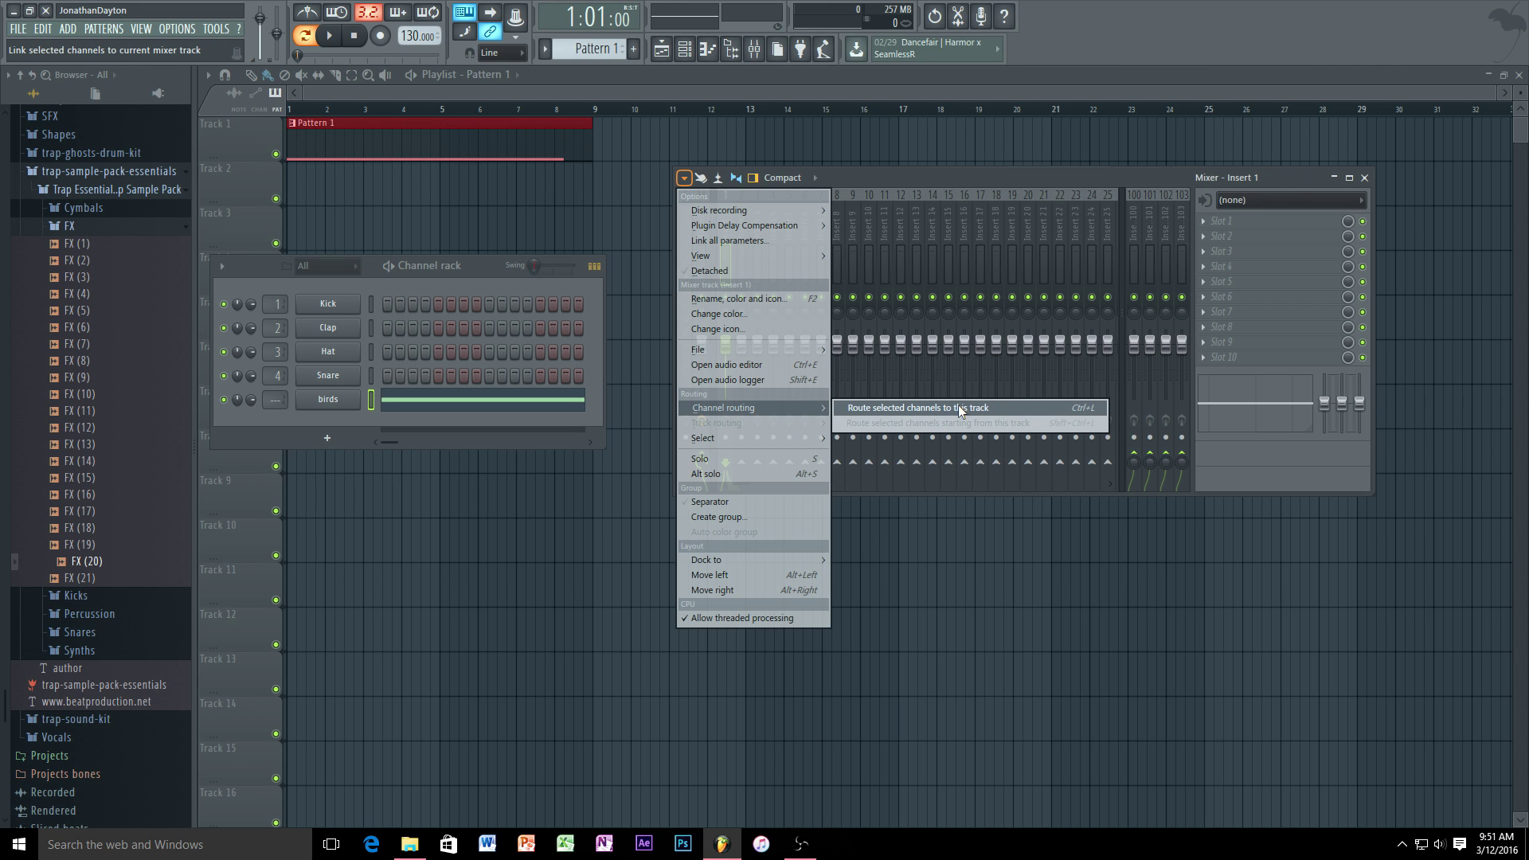
pyautogui.click(1006, 408)
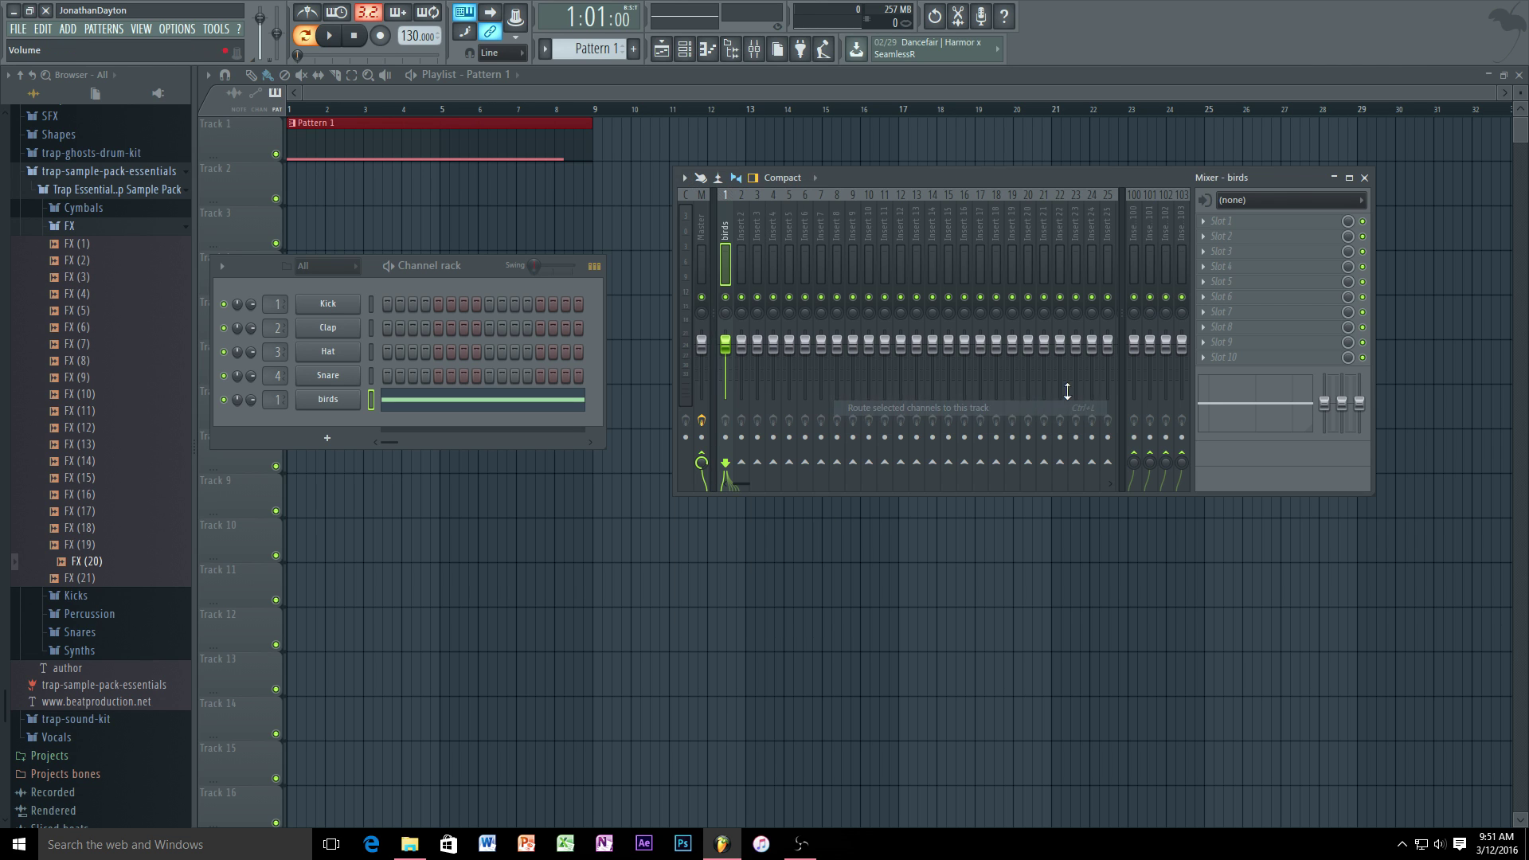
# - Load Fruity Reeverb 2 into the birds insert's first slot and audition its presets during playback
pyautogui.click(1204, 222)
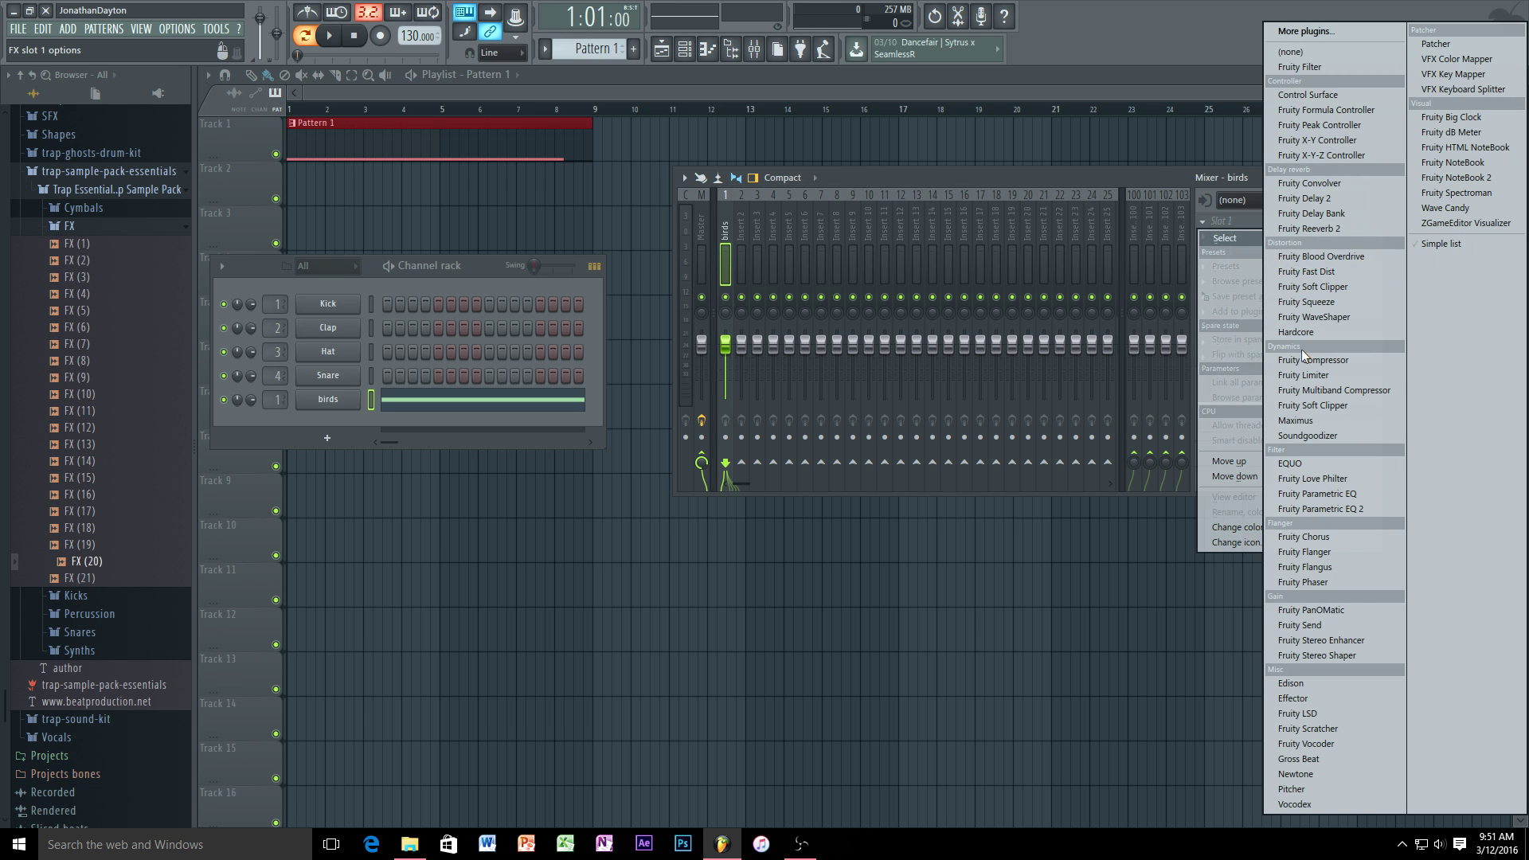
pyautogui.click(1318, 230)
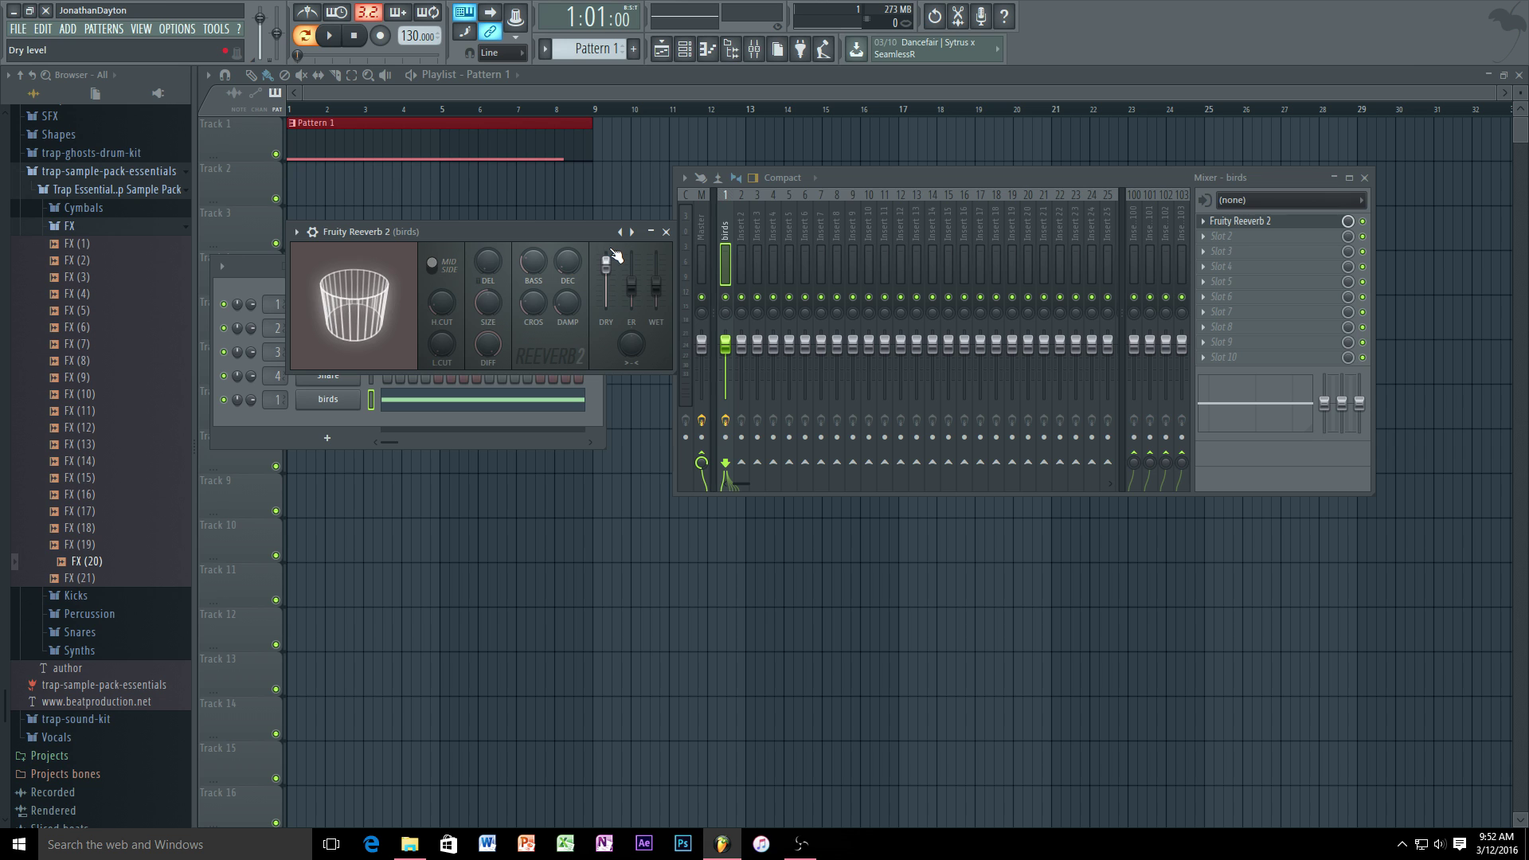
pyautogui.press('space')
pyautogui.click(632, 232)
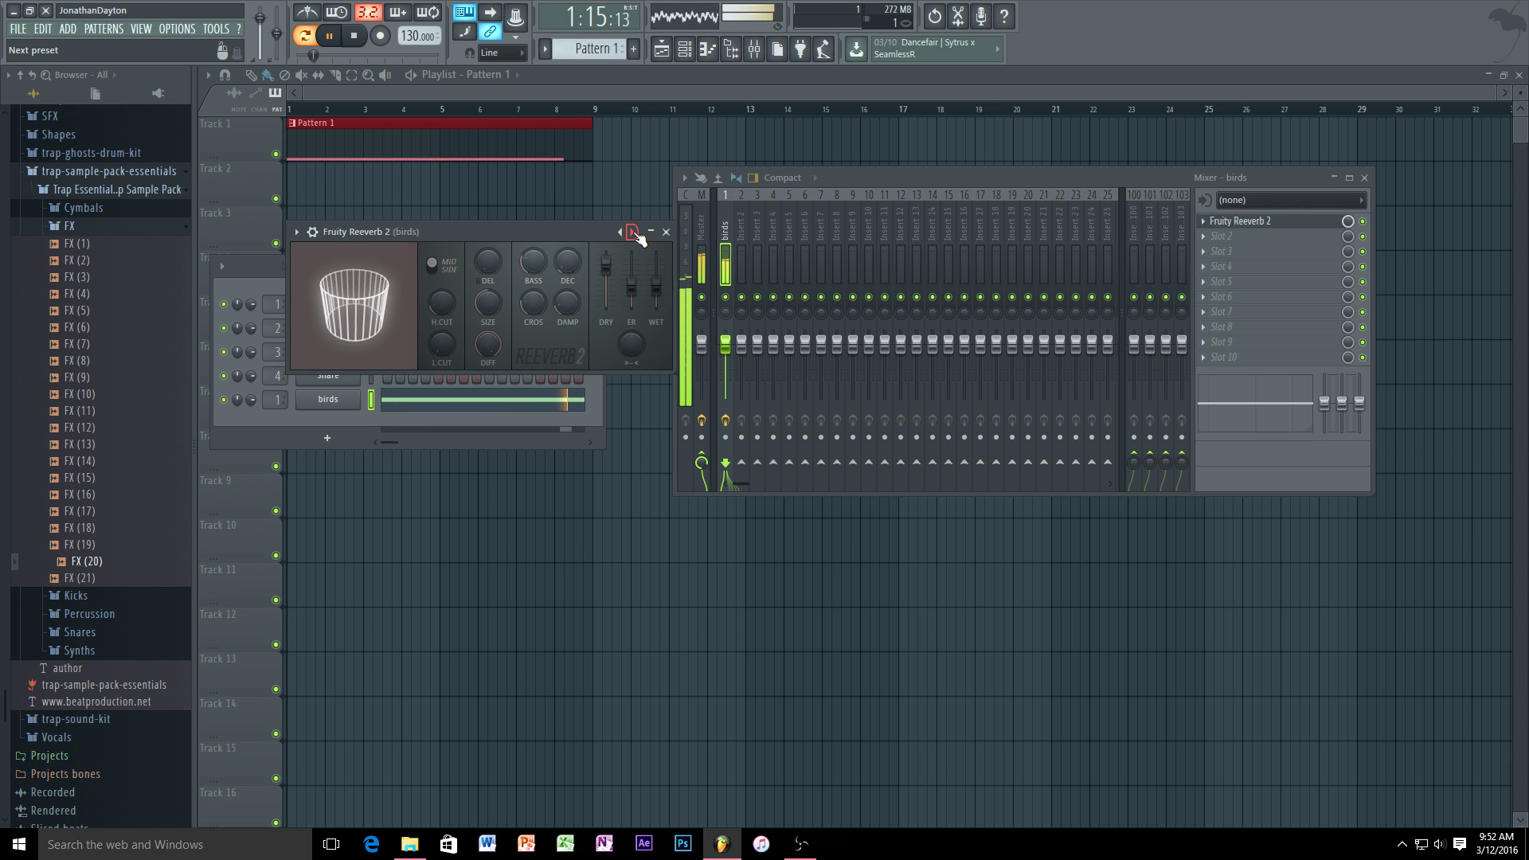
pyautogui.click(633, 232)
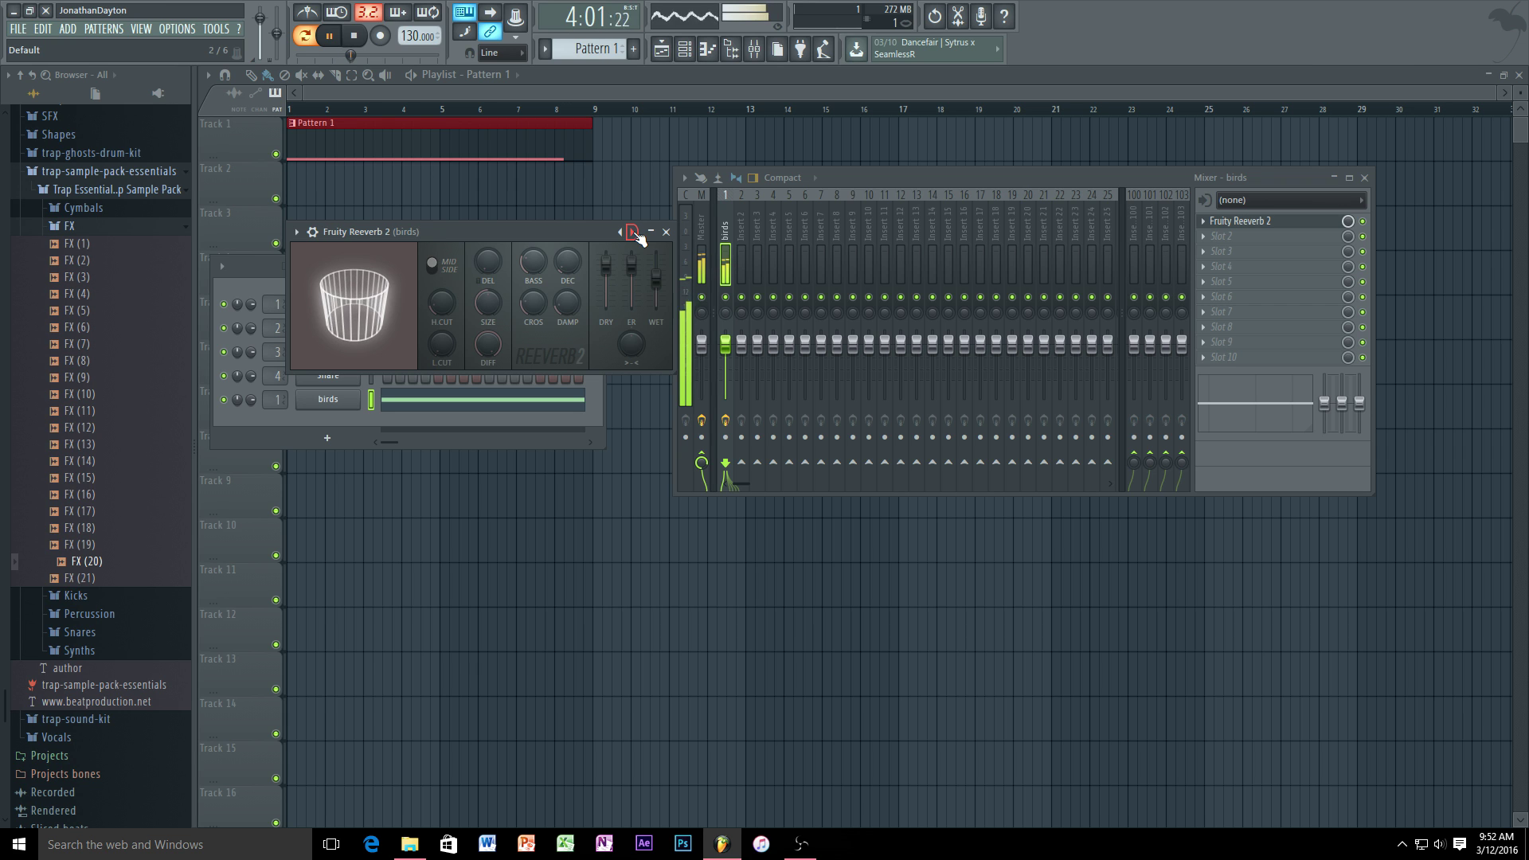
pyautogui.click(620, 231)
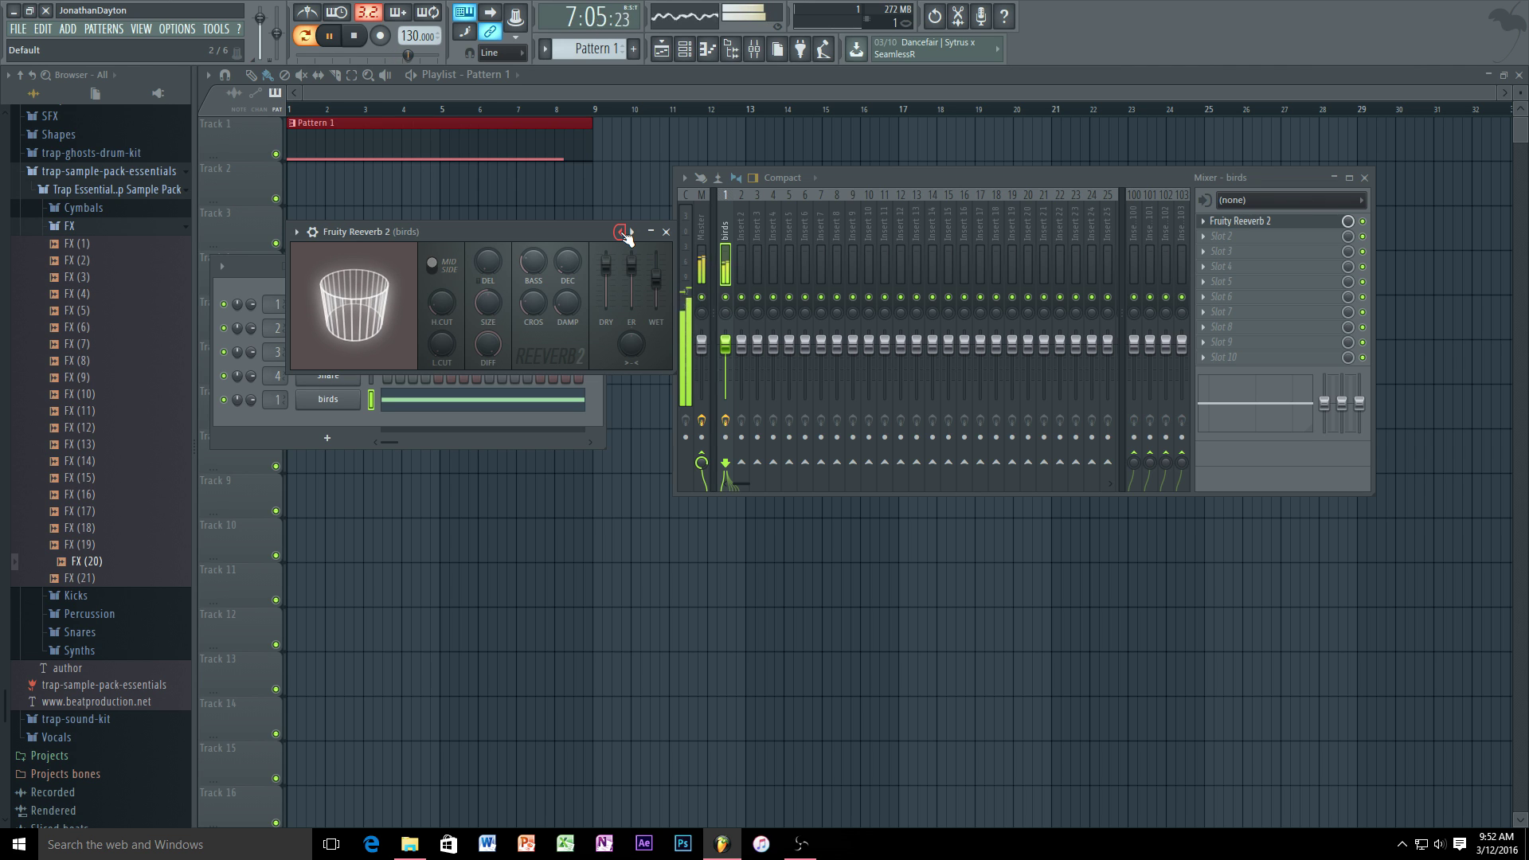
pyautogui.press('space')
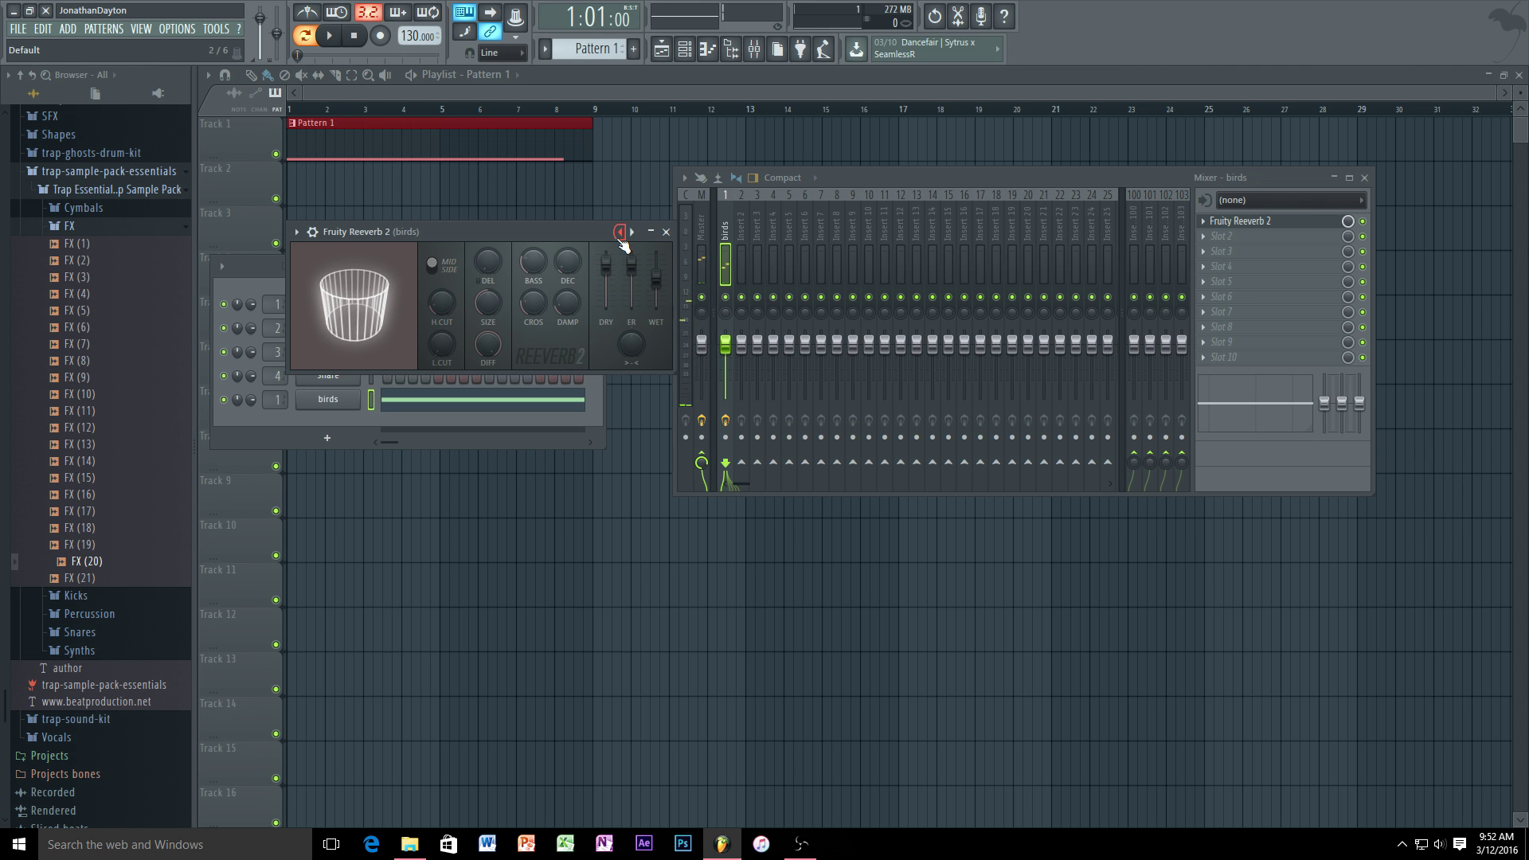
pyautogui.click(620, 232)
pyautogui.click(619, 232)
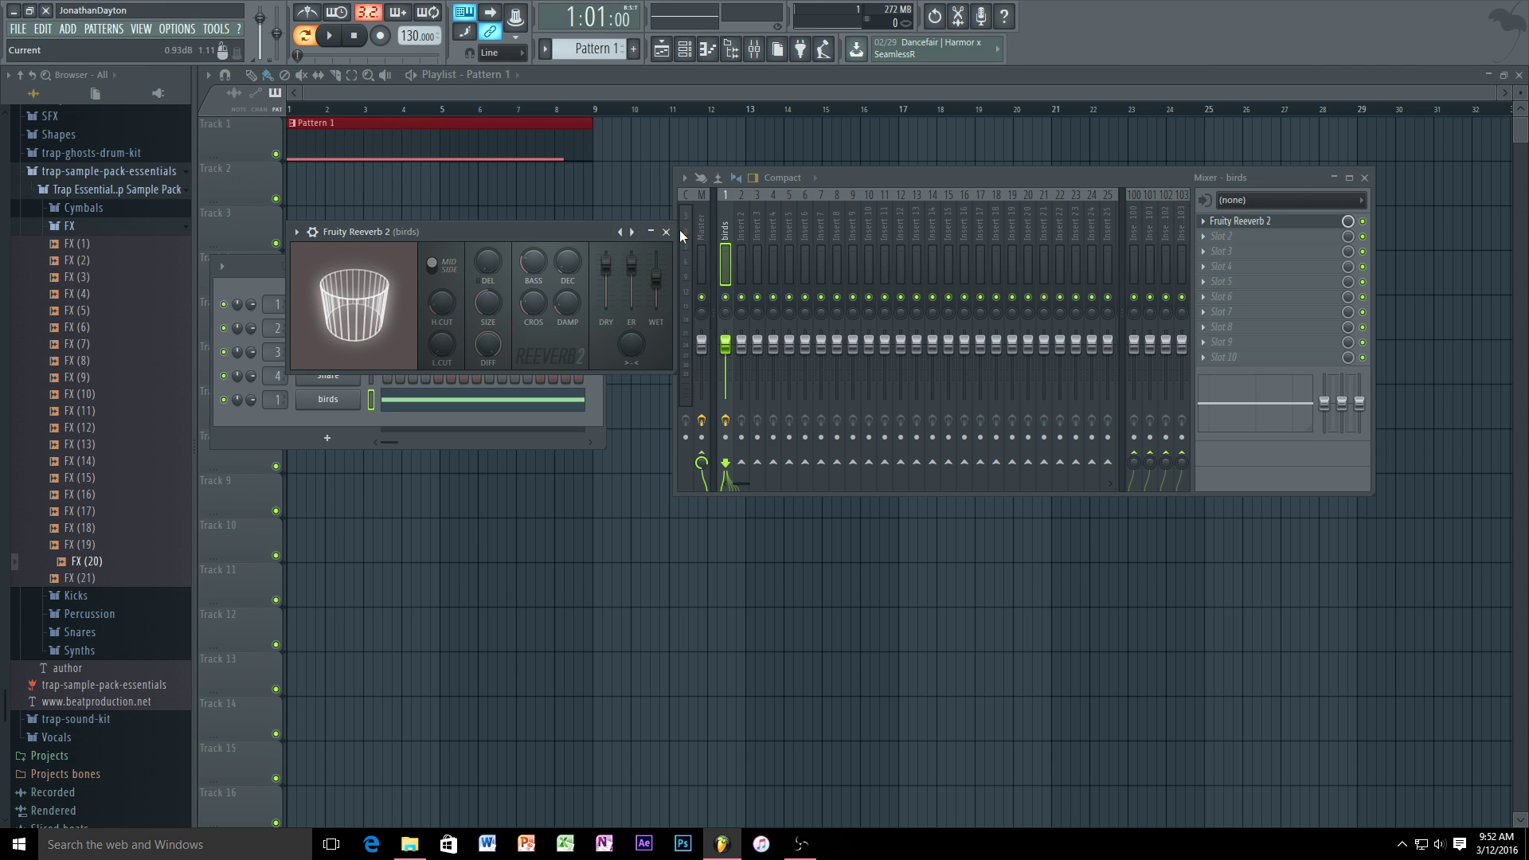
pyautogui.click(632, 234)
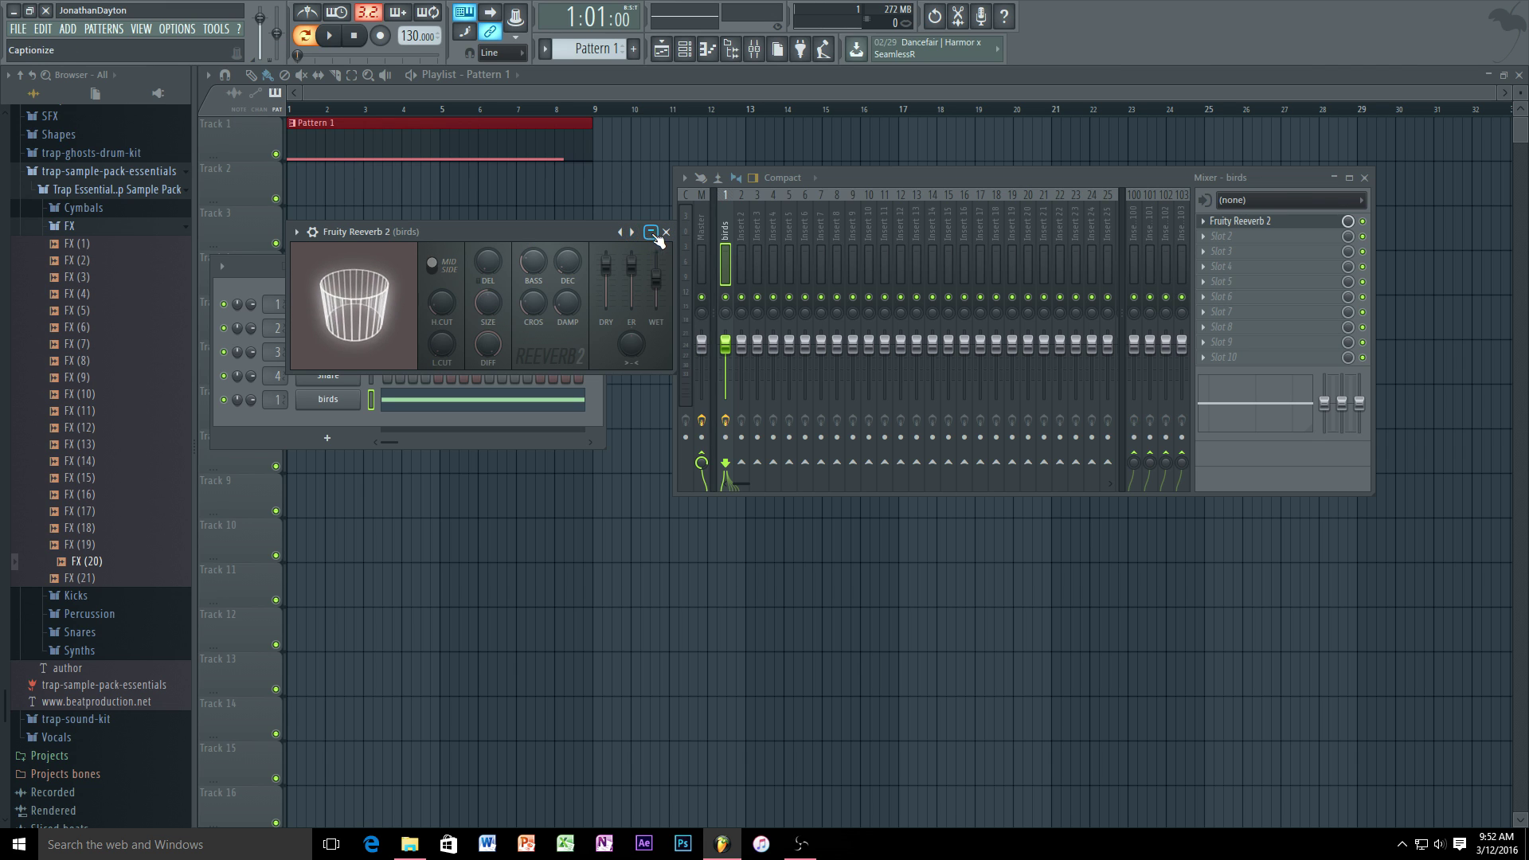
# - Close the reverb window and load Fruity Compressor into effect slot 2
pyautogui.click(660, 234)
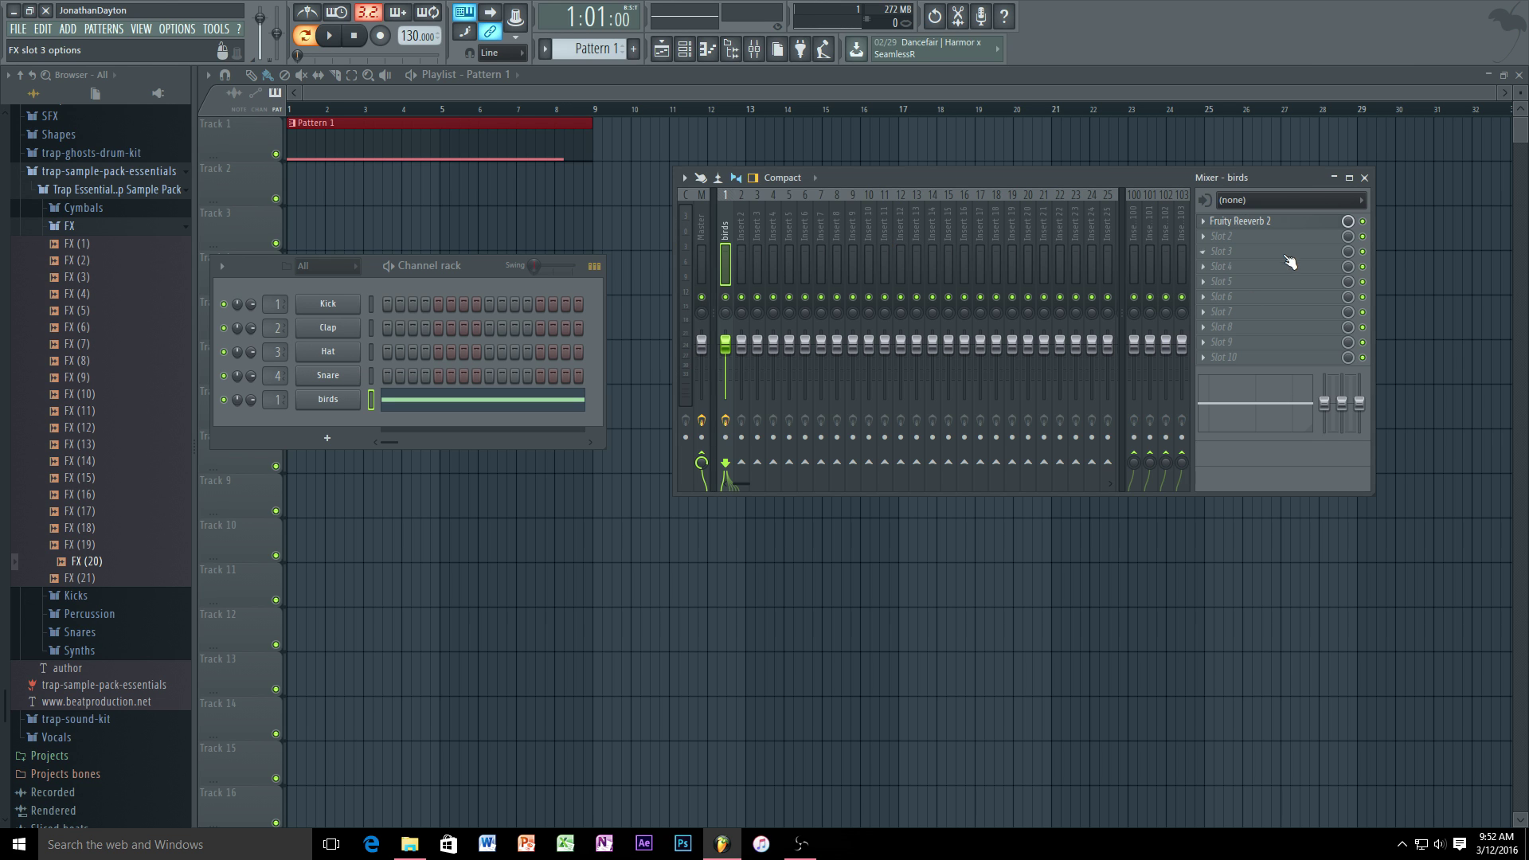
pyautogui.click(1207, 236)
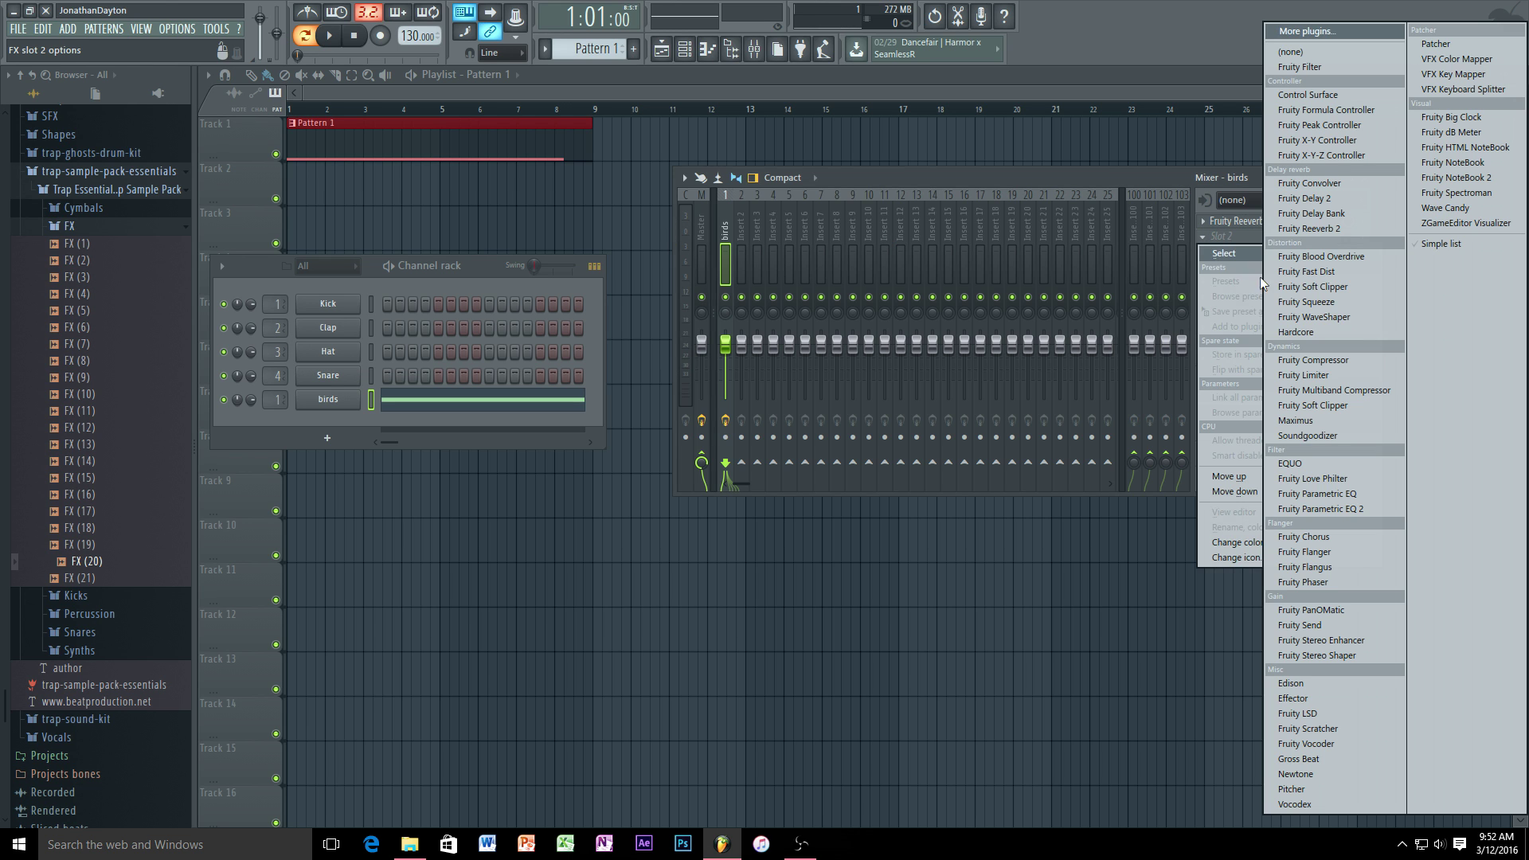
pyautogui.click(1310, 360)
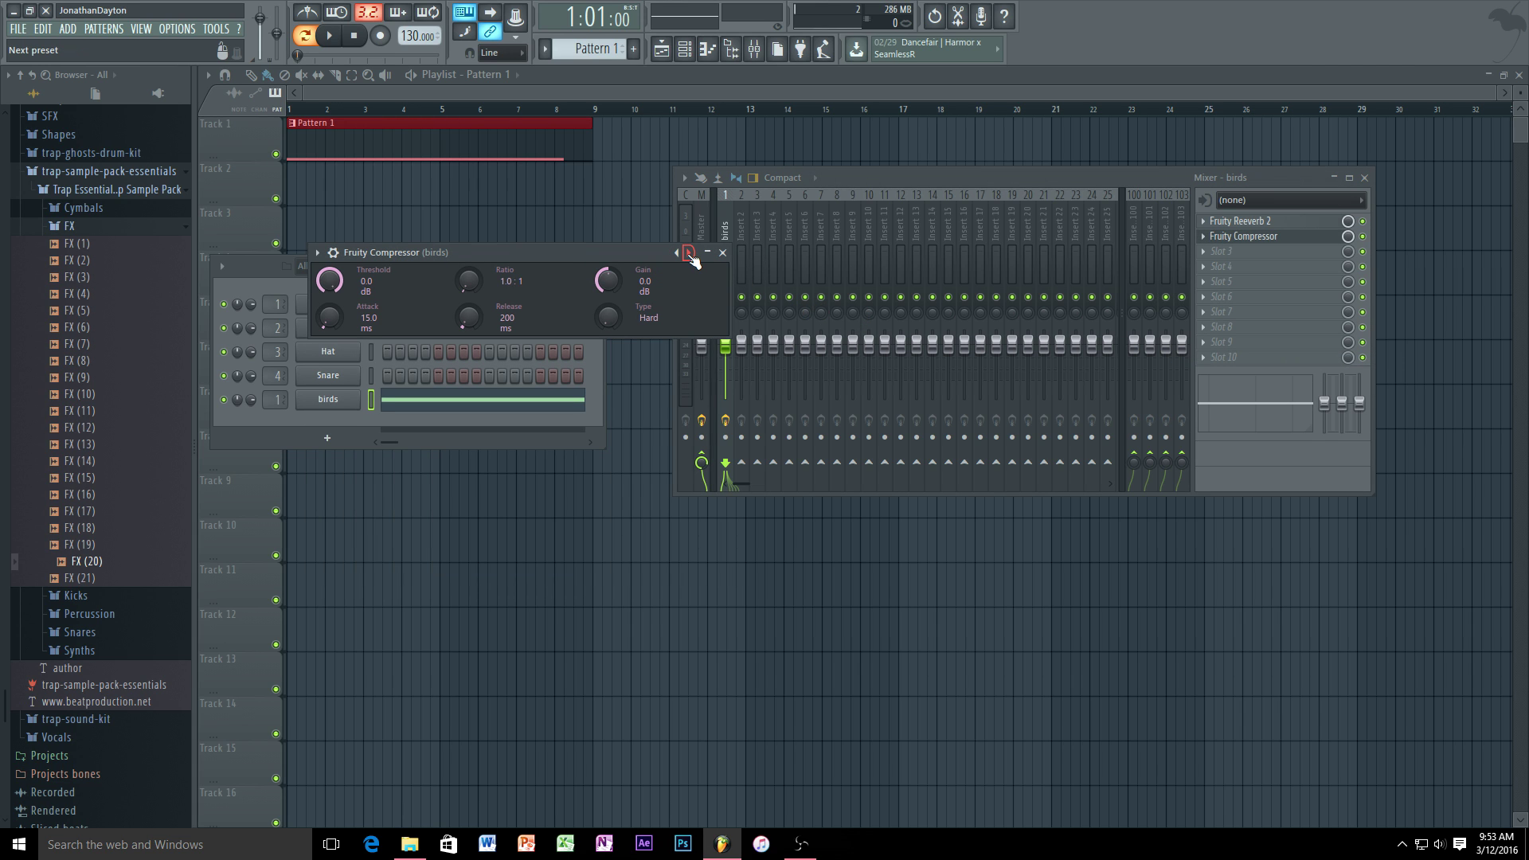
# - Set the compressor to the Vintage Mix preset, play to hear it, and close its window
pyautogui.click(689, 253)
pyautogui.click(690, 253)
pyautogui.click(689, 254)
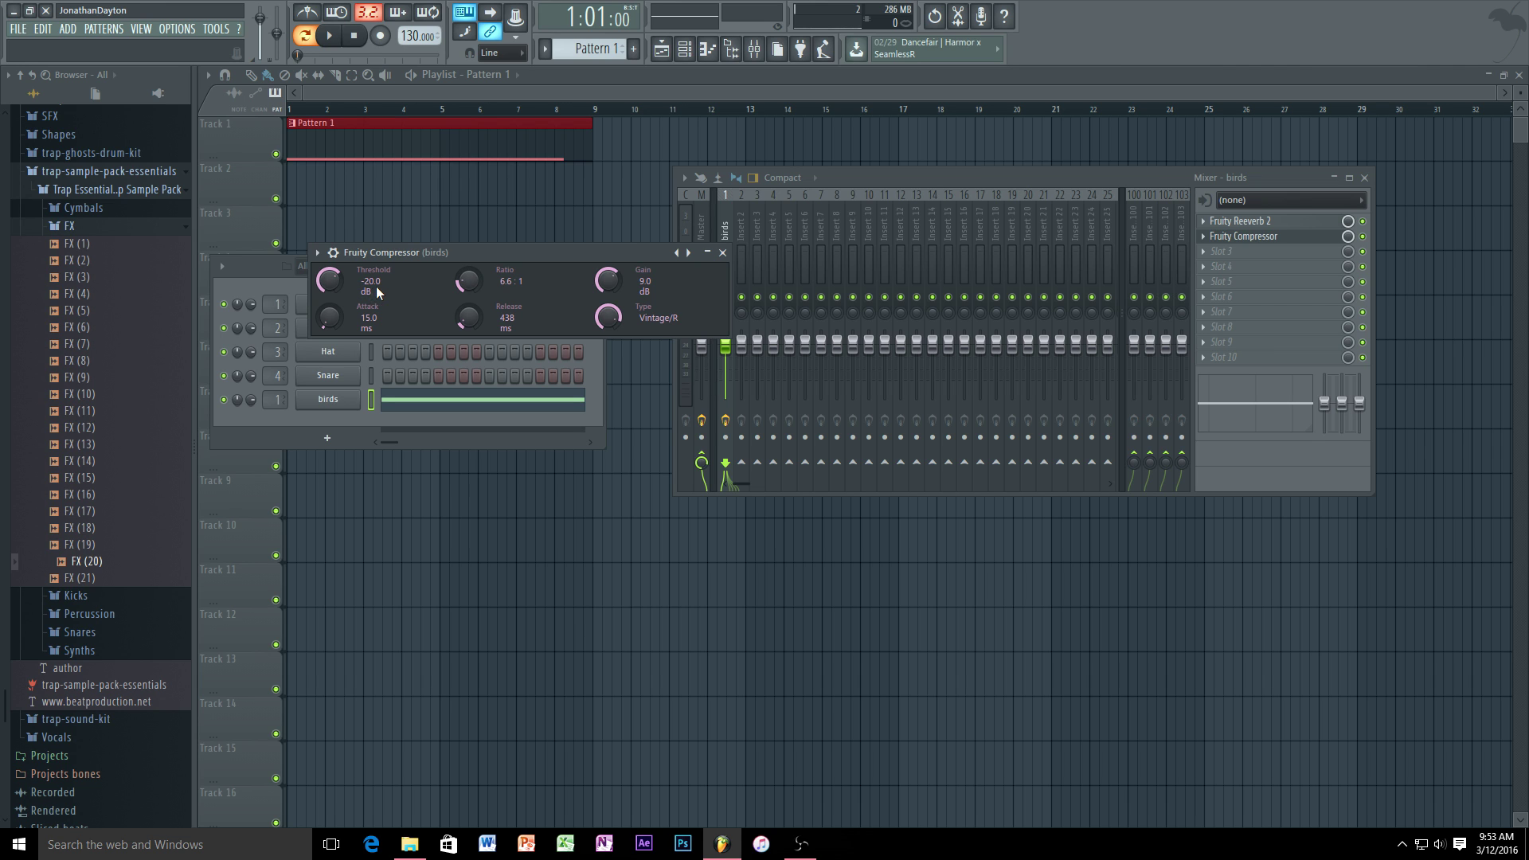
pyautogui.click(676, 254)
pyautogui.click(677, 253)
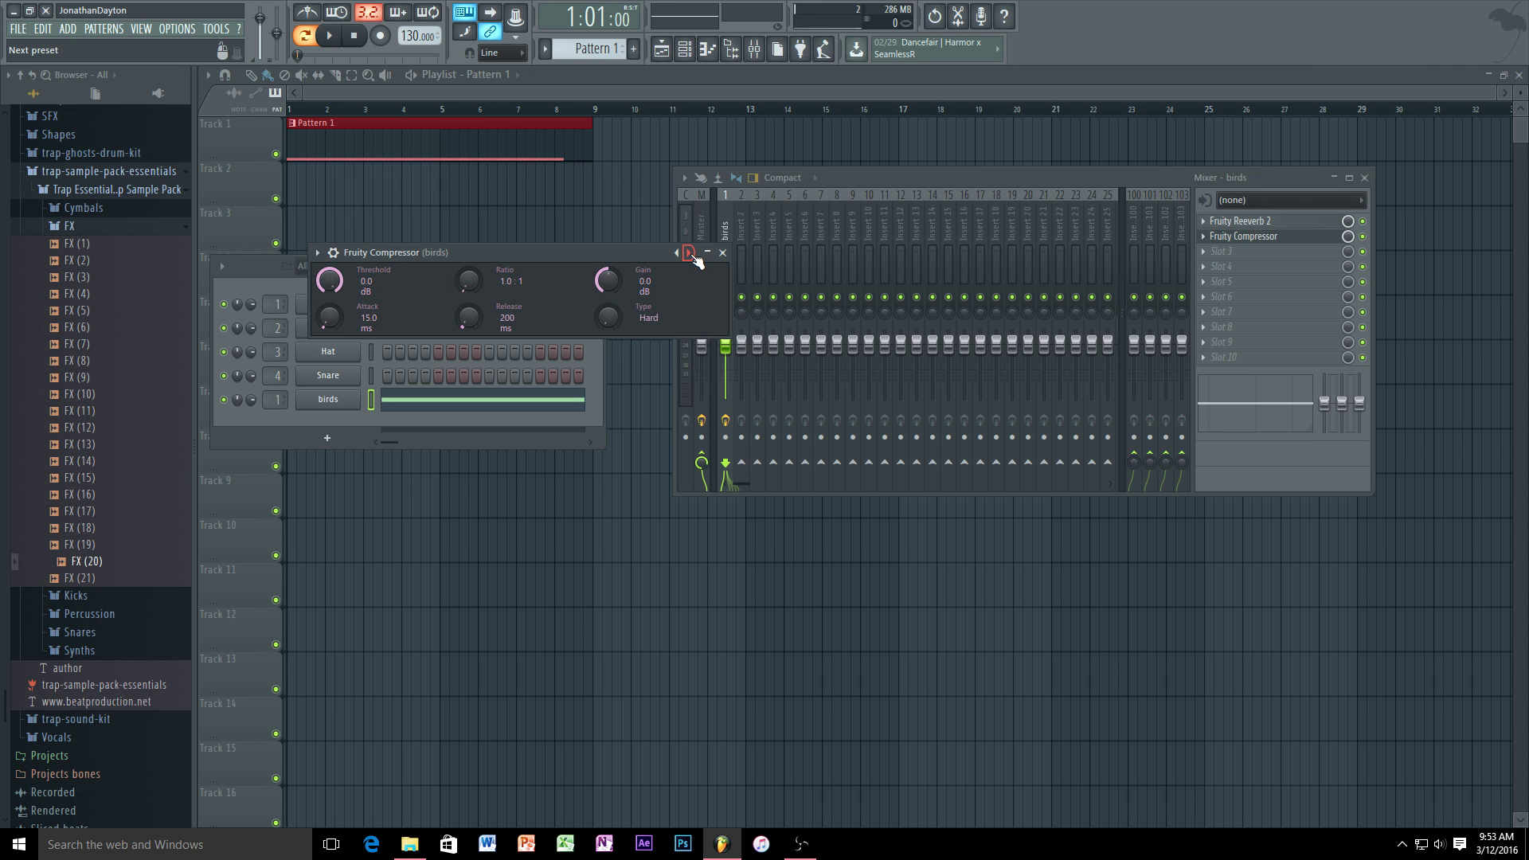
pyautogui.click(689, 253)
pyautogui.click(690, 253)
pyautogui.press('space')
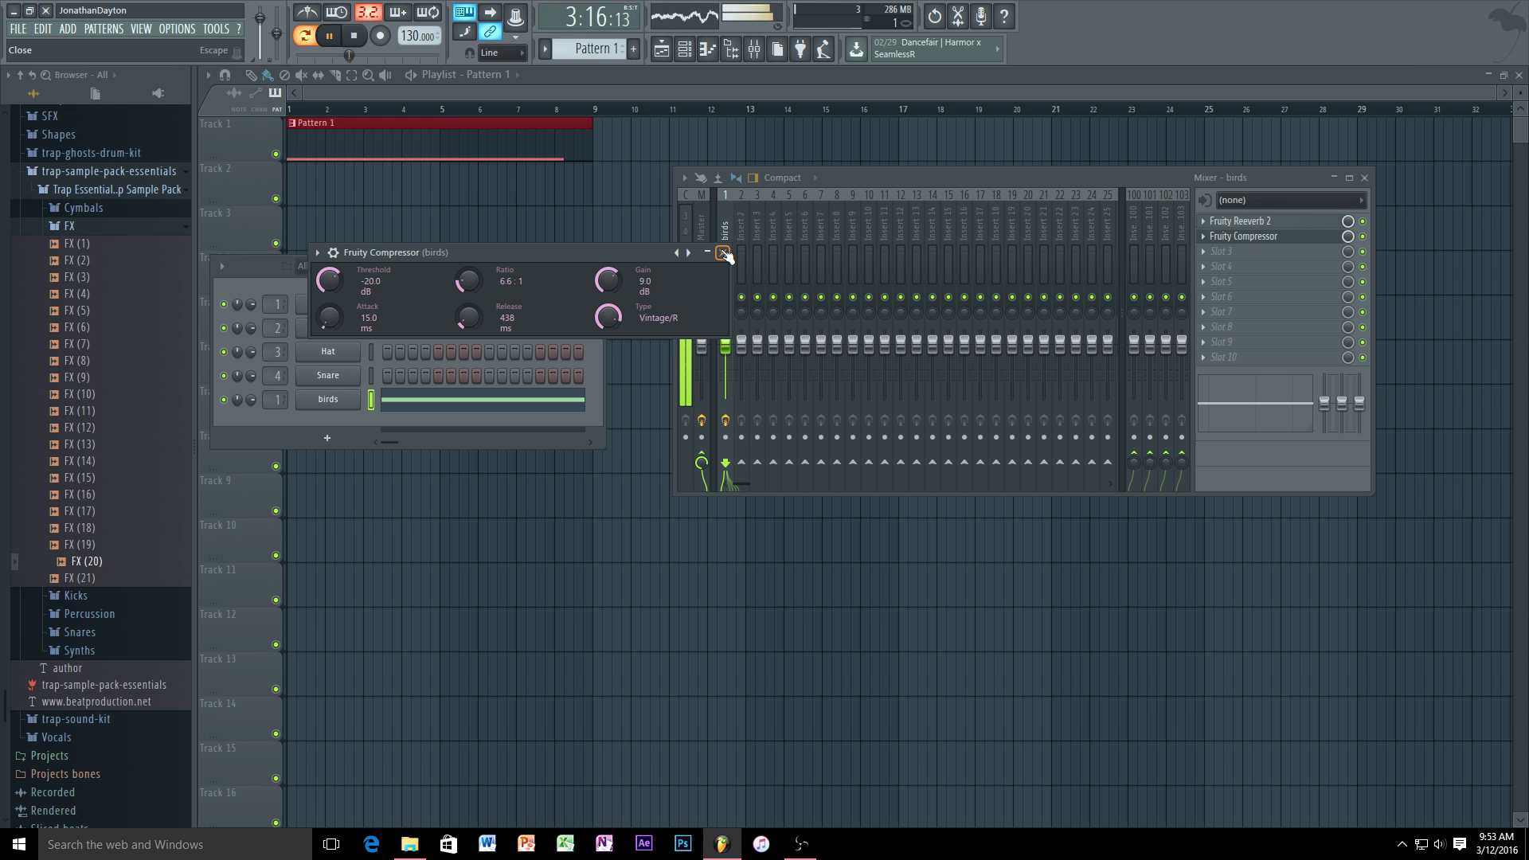
pyautogui.click(724, 253)
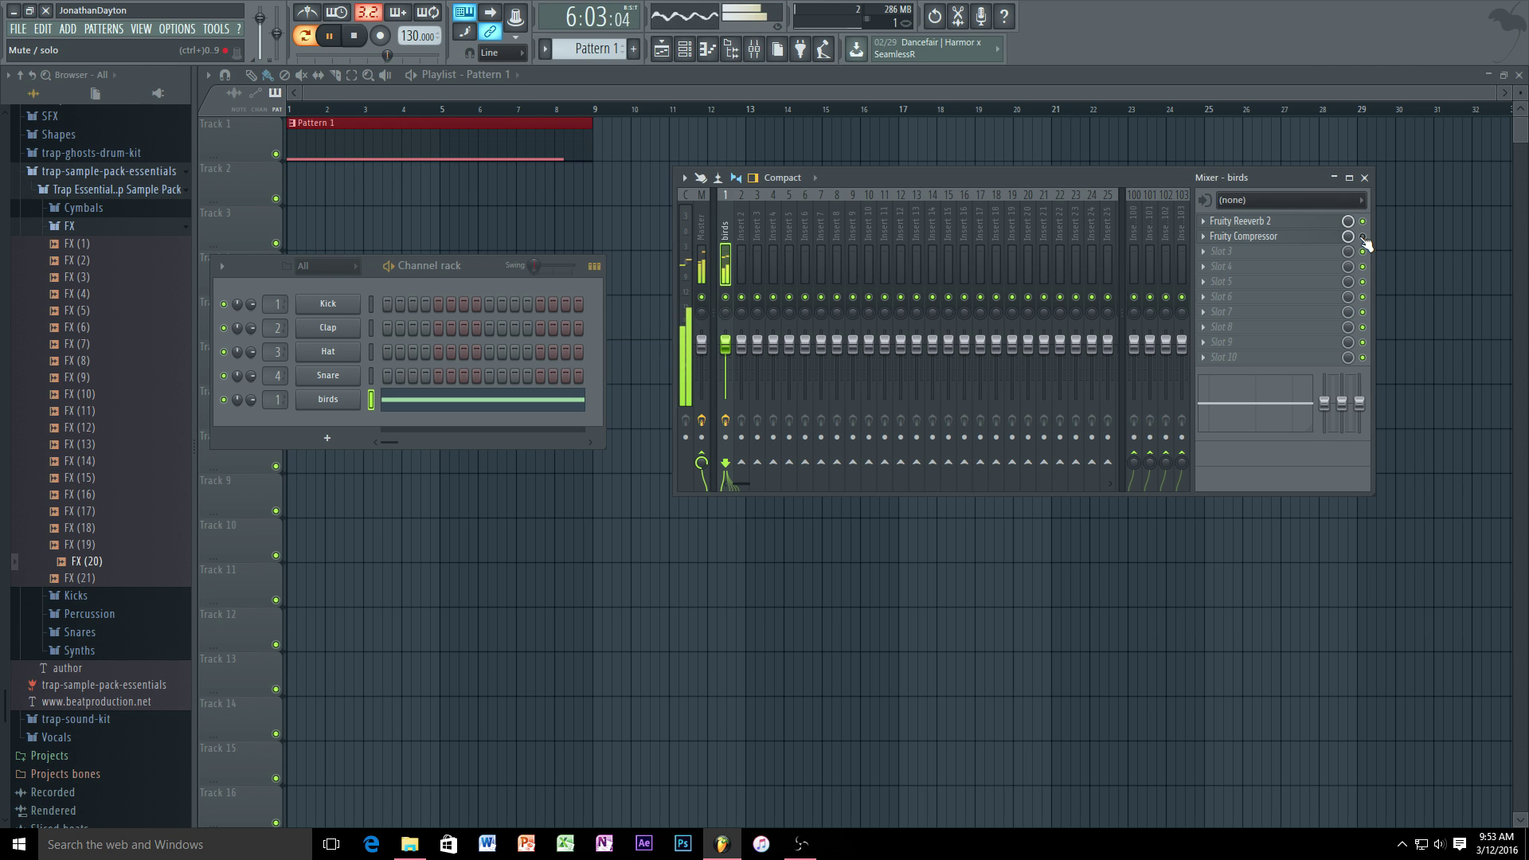
# - Stop playback and disable Fruity Compressor in mixer slot 2
pyautogui.press('space')
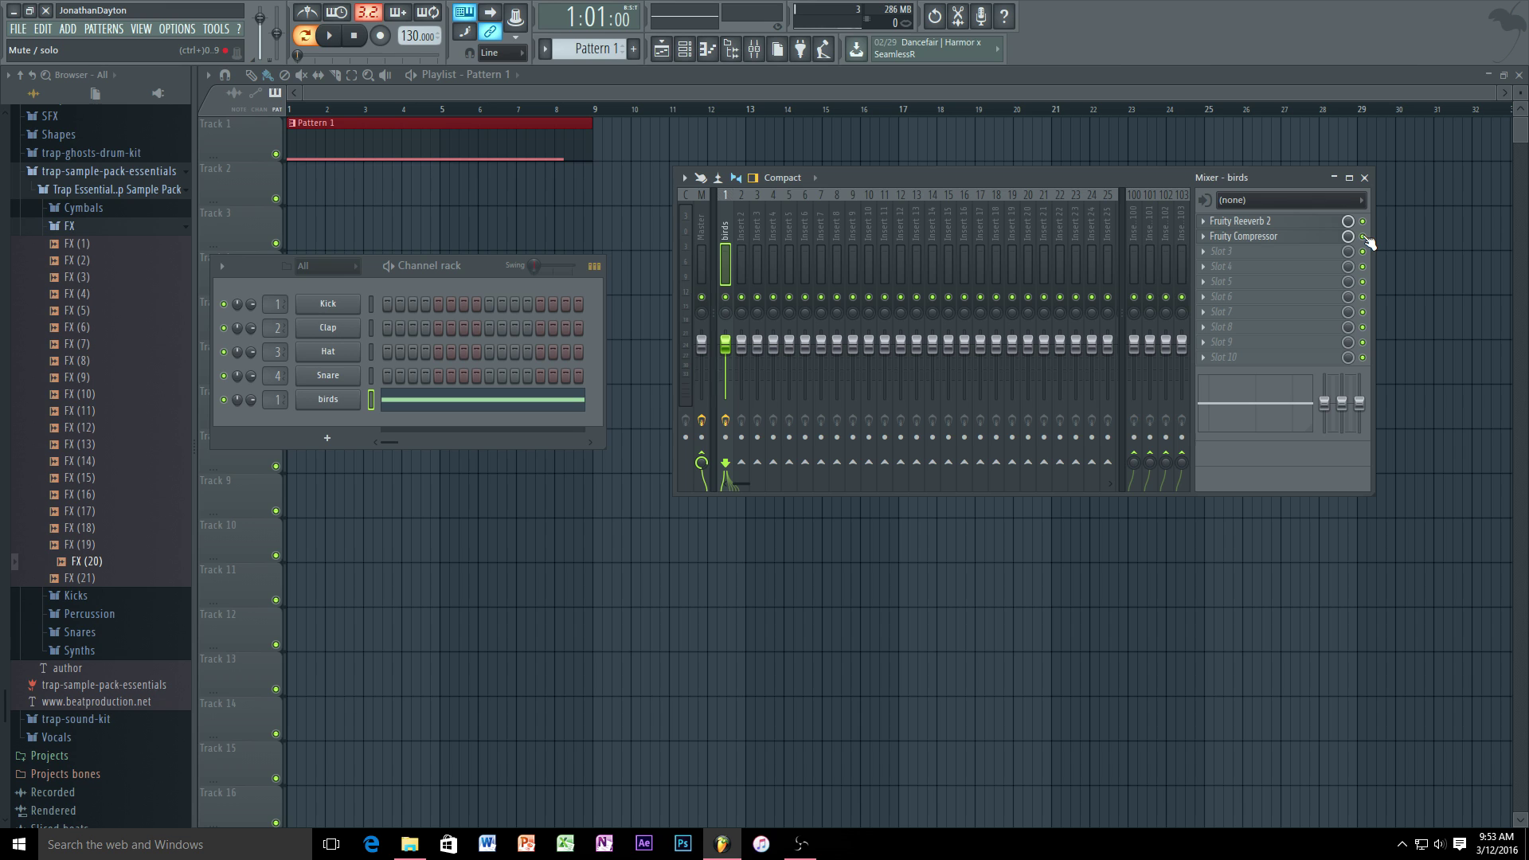
pyautogui.click(1363, 237)
# - Load Soundgoodizer into effect slot 3 and position its window over the mixer
pyautogui.click(1204, 251)
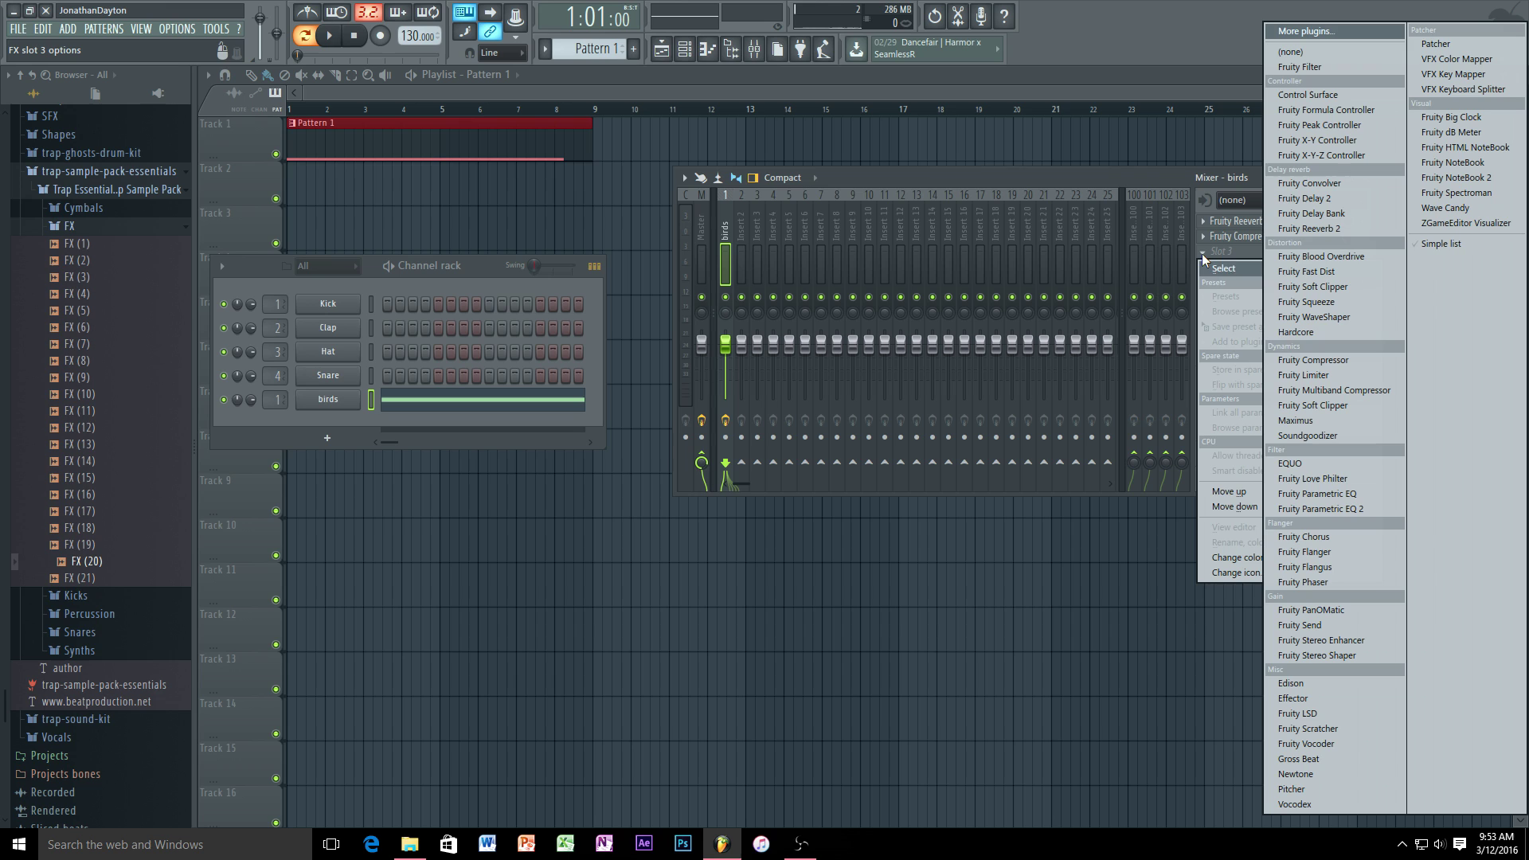
pyautogui.click(1319, 436)
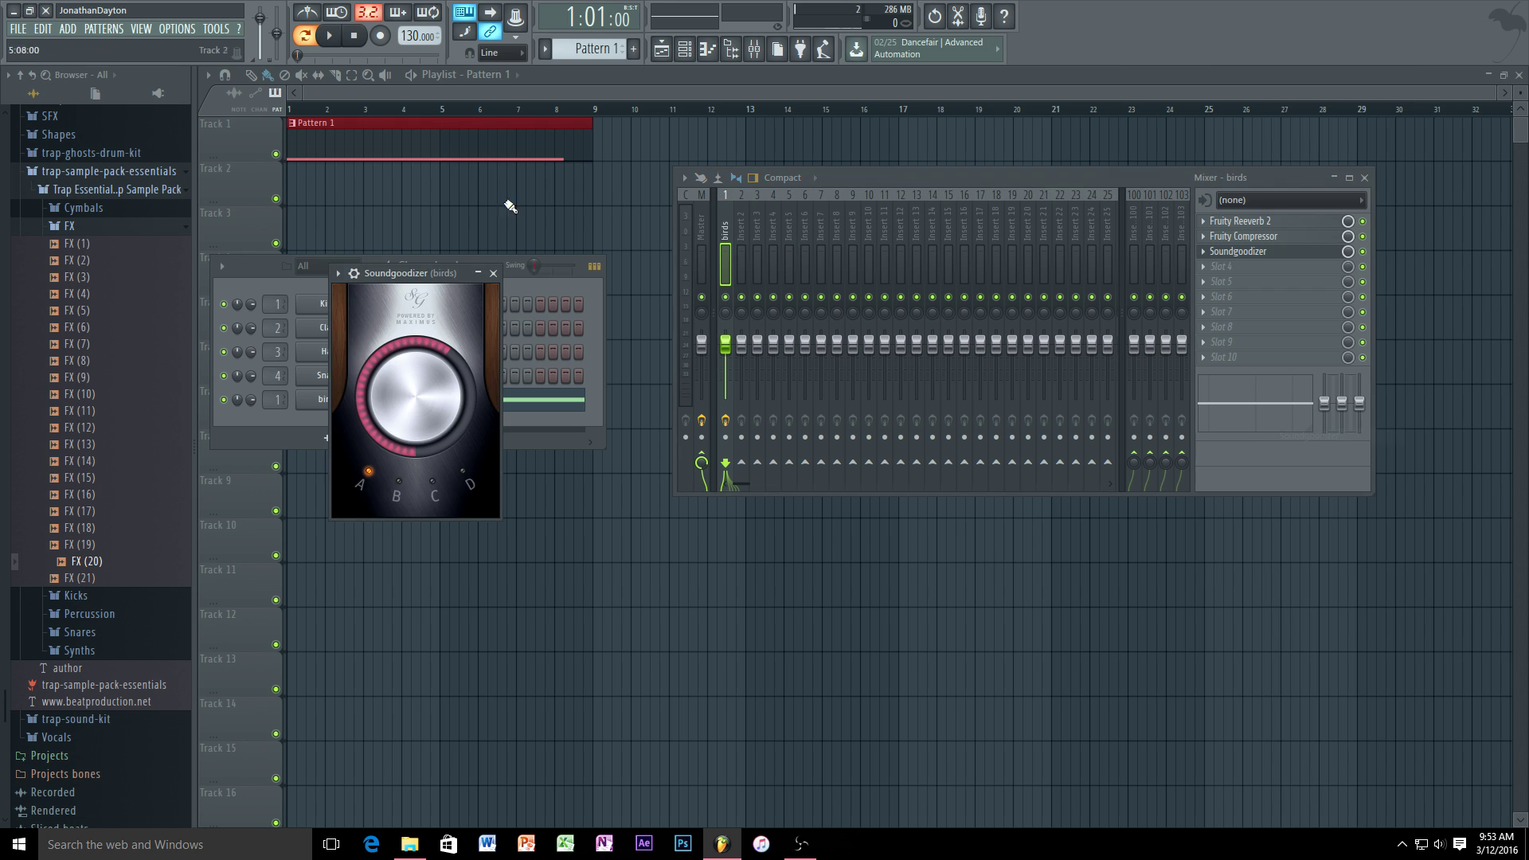
pyautogui.moveTo(420, 270); pyautogui.dragTo(823, 163)
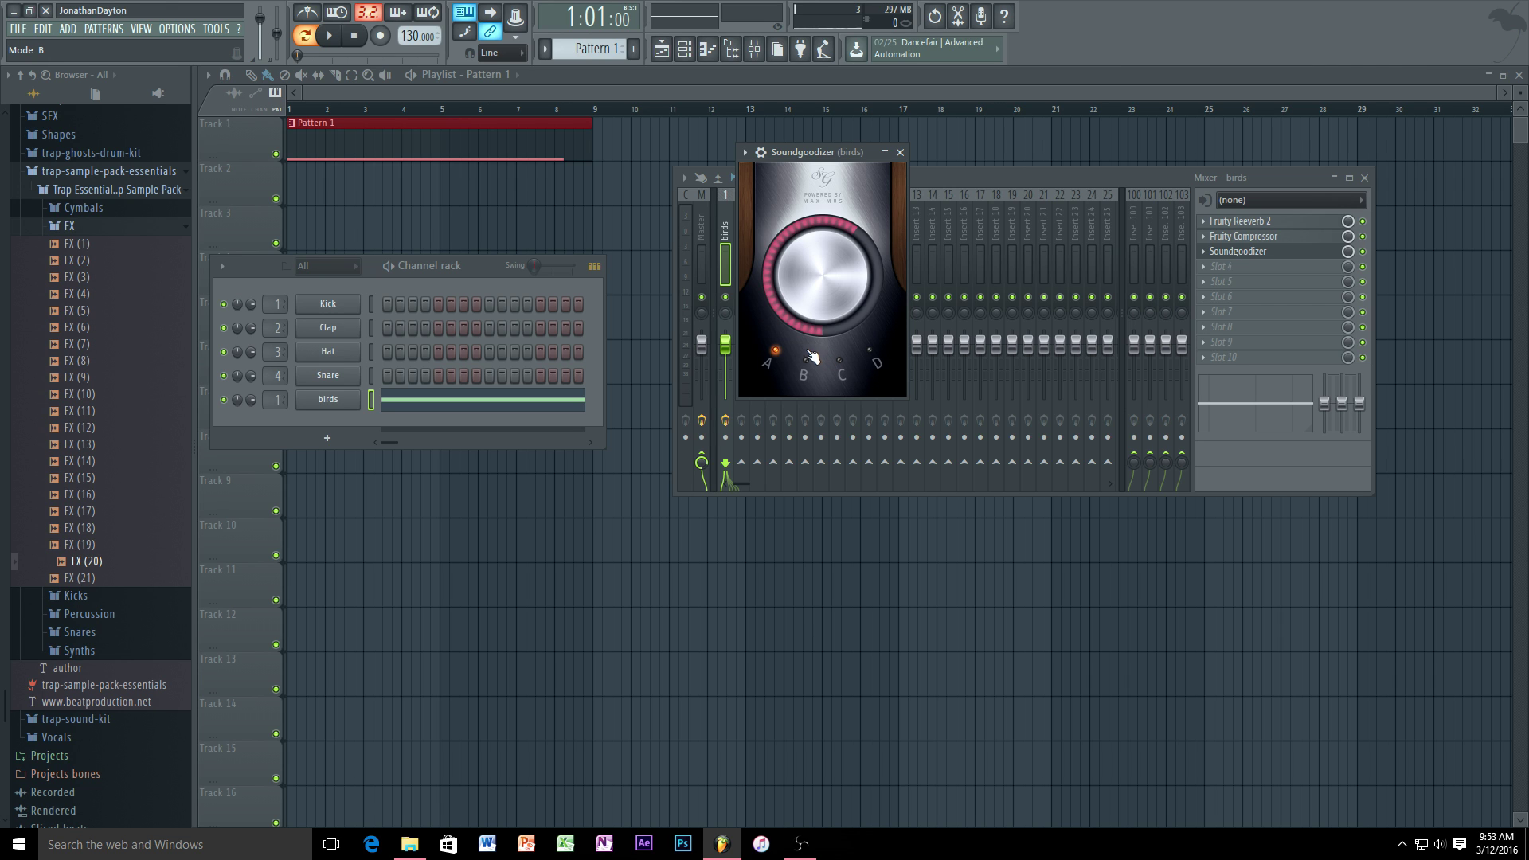
# - Audition Soundgoodizer during playback, compare modes C and A, and settle on mode A
pyautogui.press('space')
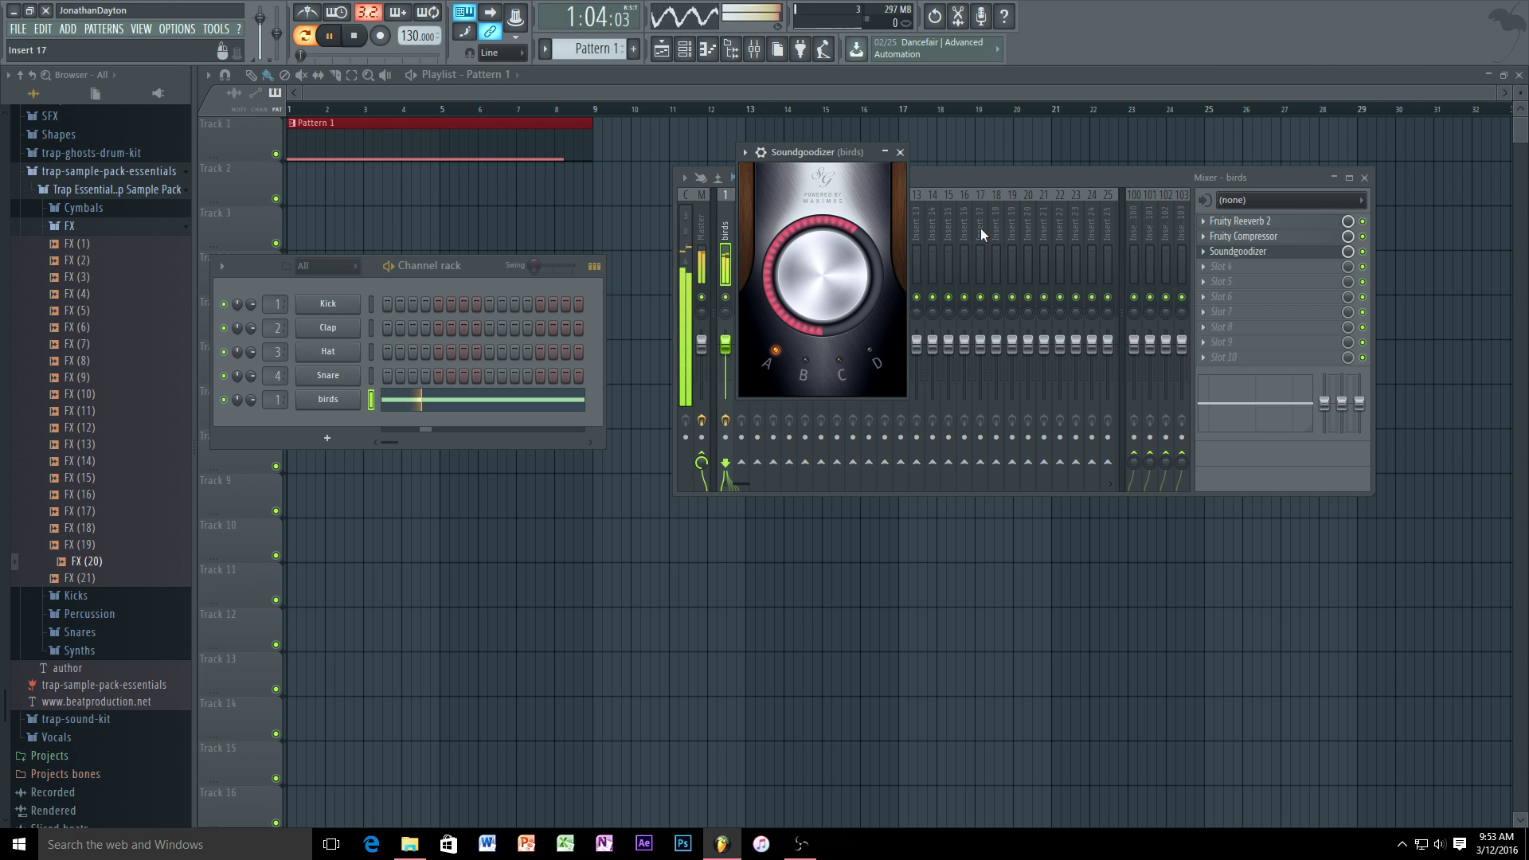
pyautogui.click(1362, 252)
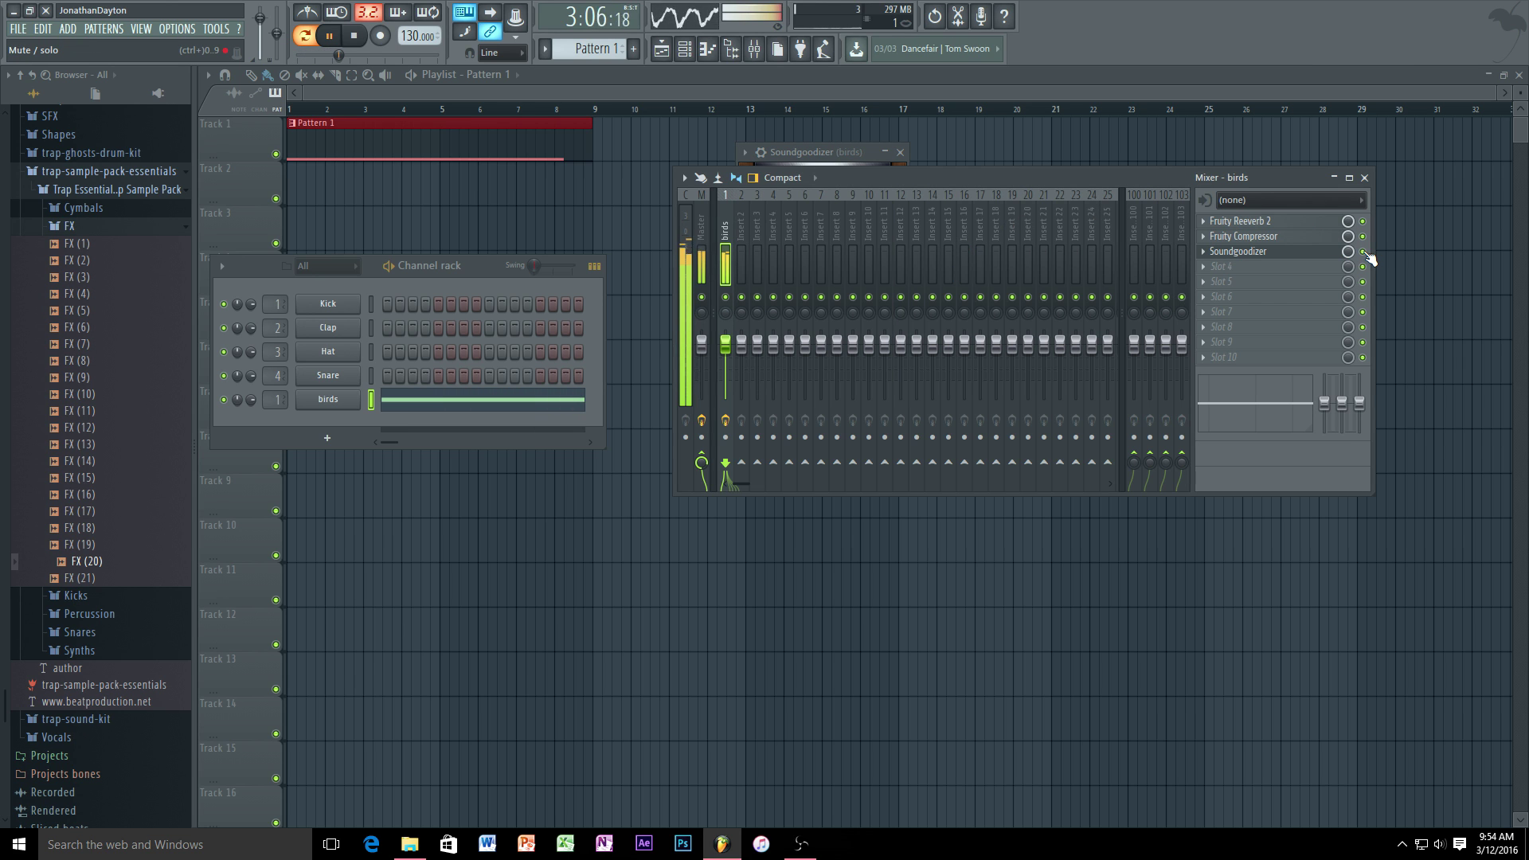
pyautogui.click(863, 151)
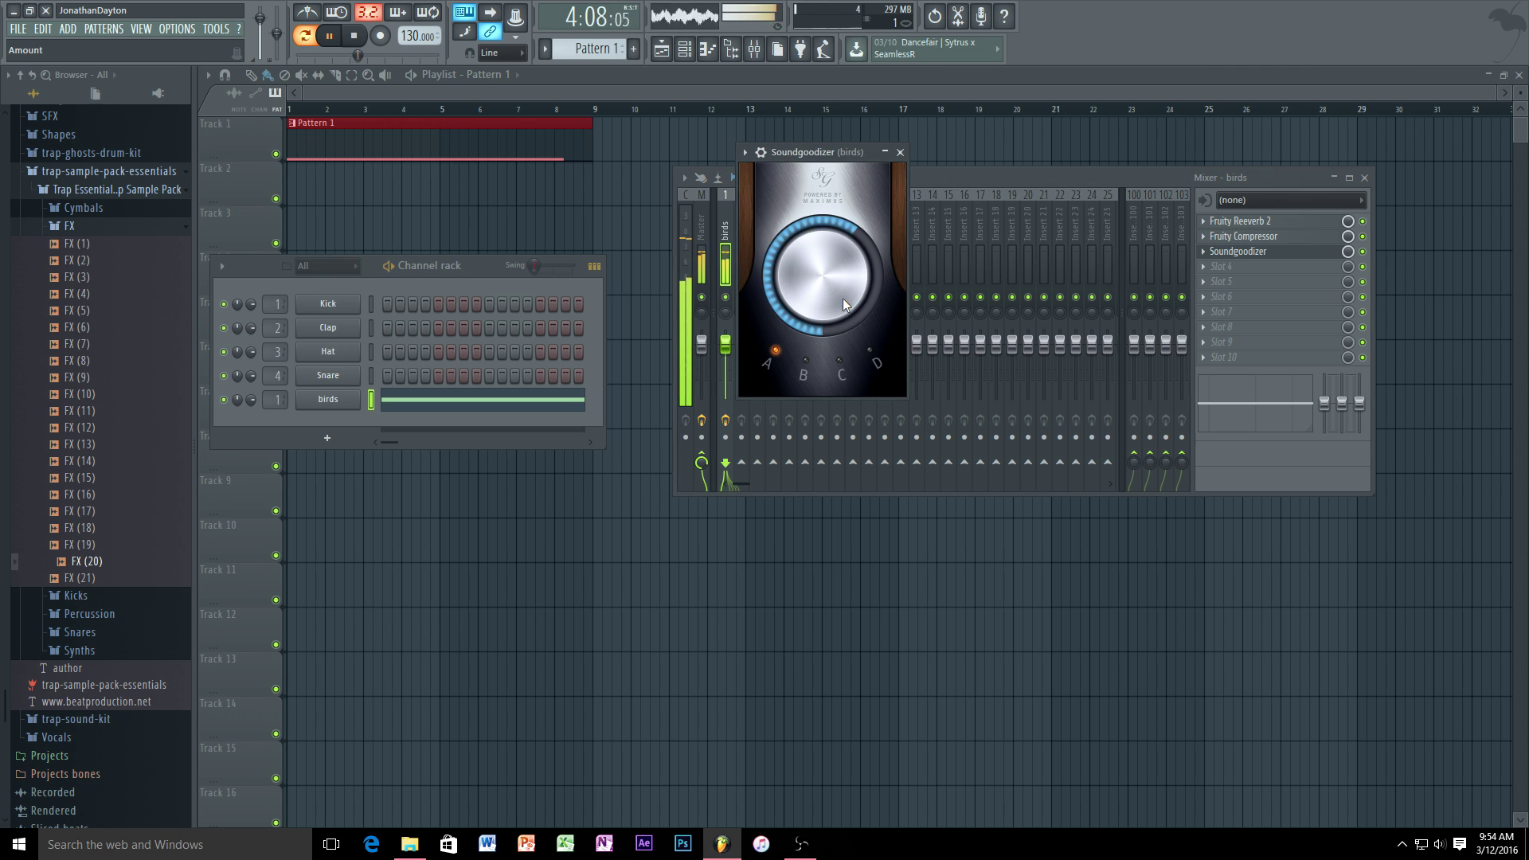
pyautogui.click(870, 350)
pyautogui.click(839, 362)
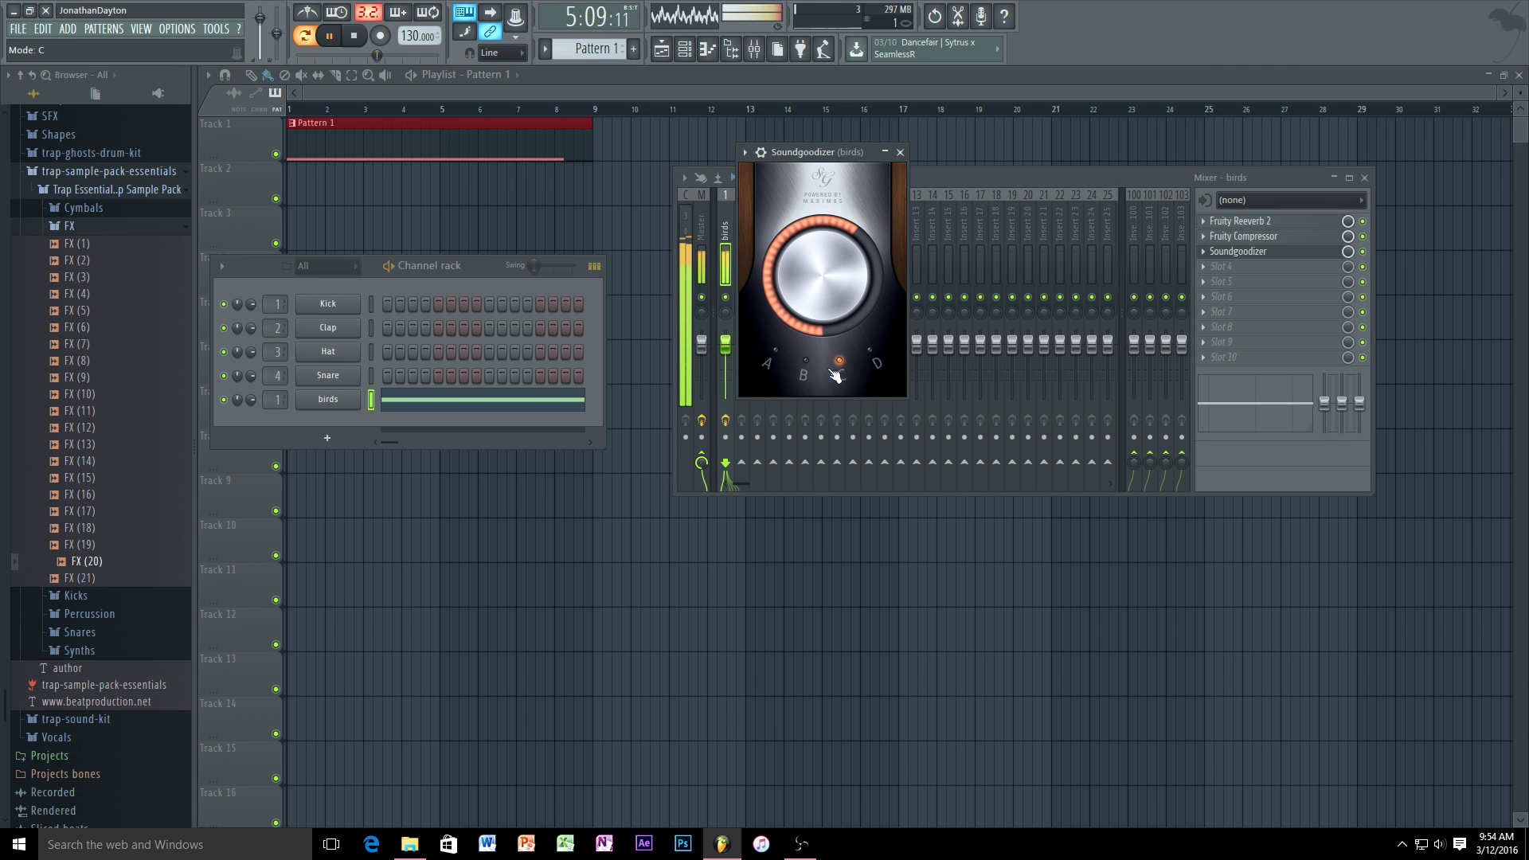
pyautogui.click(775, 353)
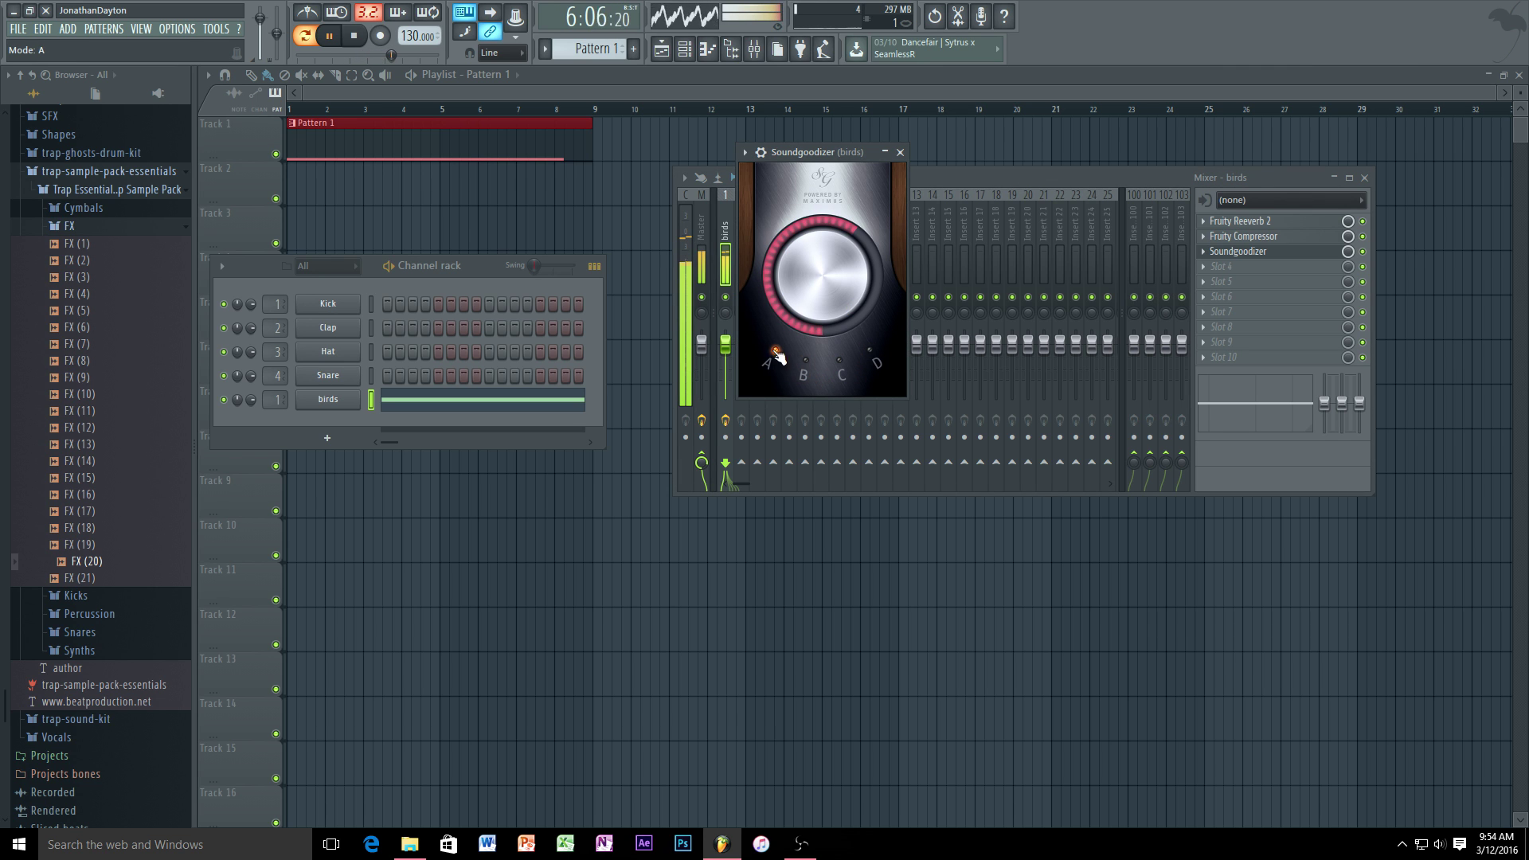
# - Close Soundgoodizer, stop playback, show the mixer again, and open slot 4's plugin list
pyautogui.click(901, 152)
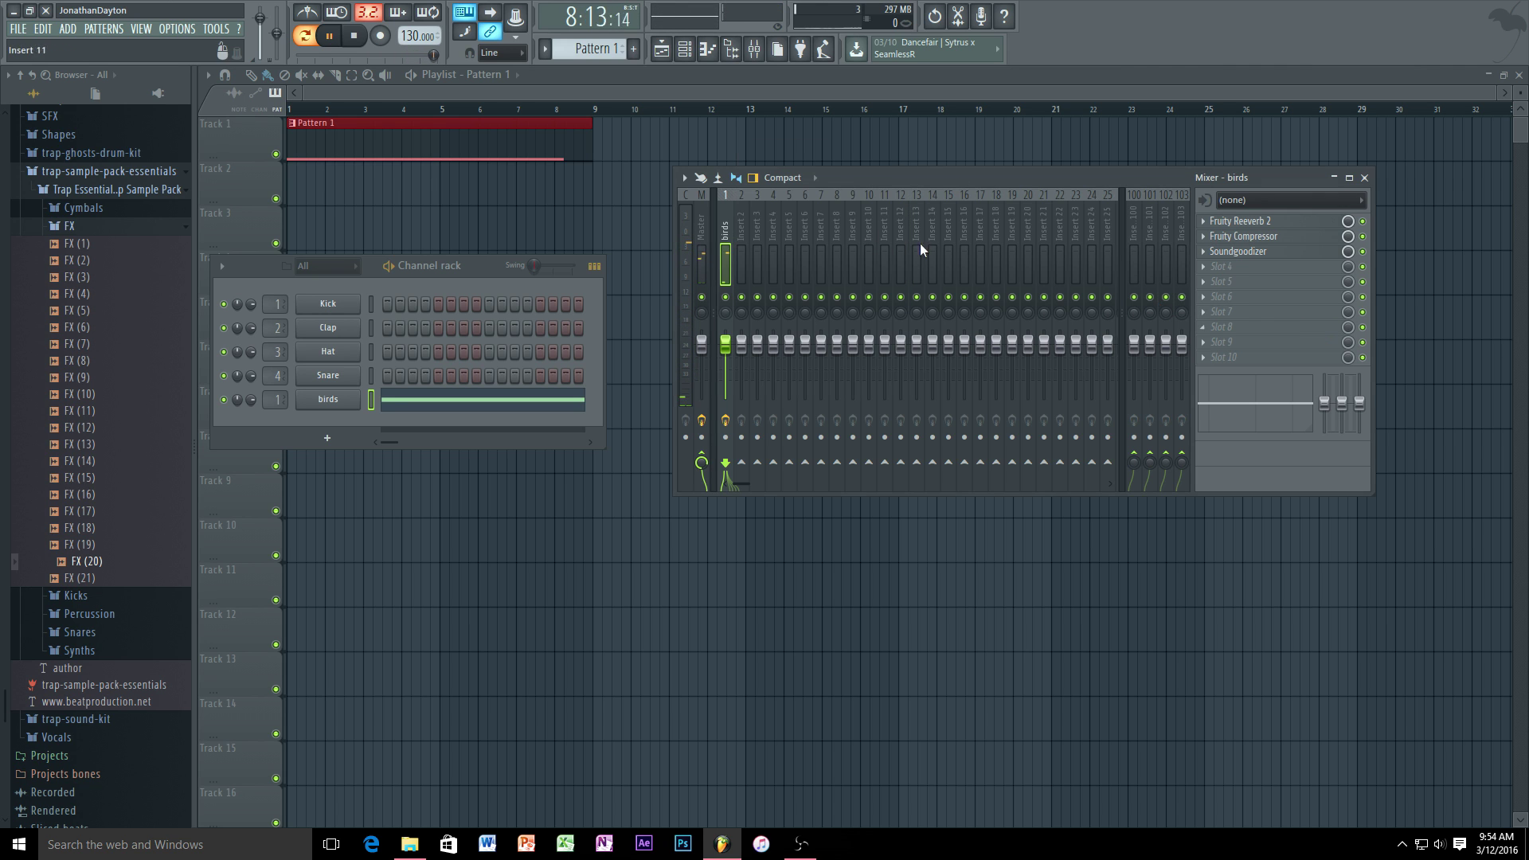
pyautogui.press('space')
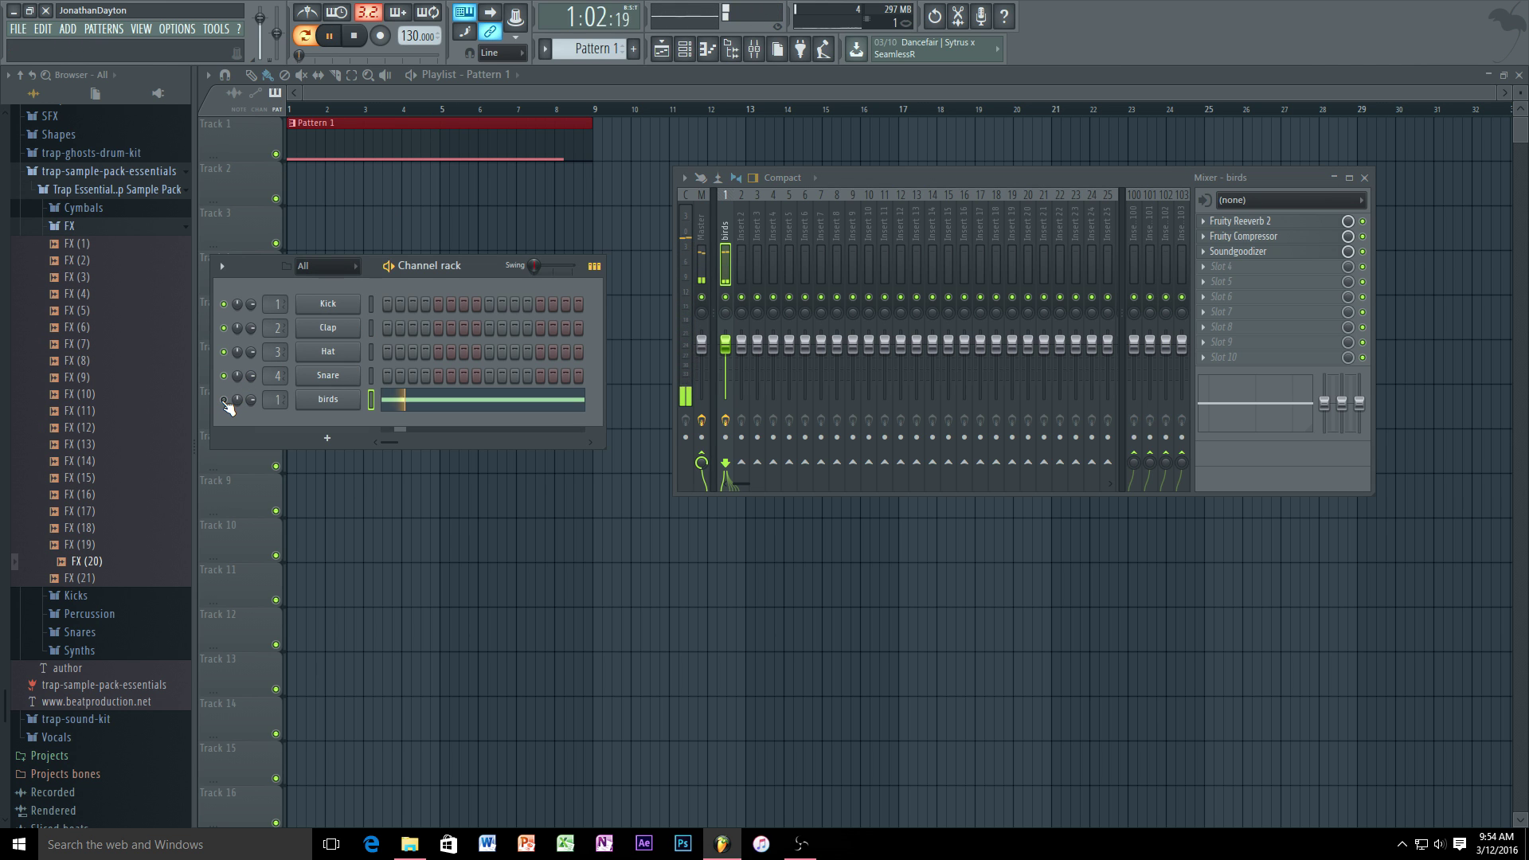
pyautogui.click(429, 94)
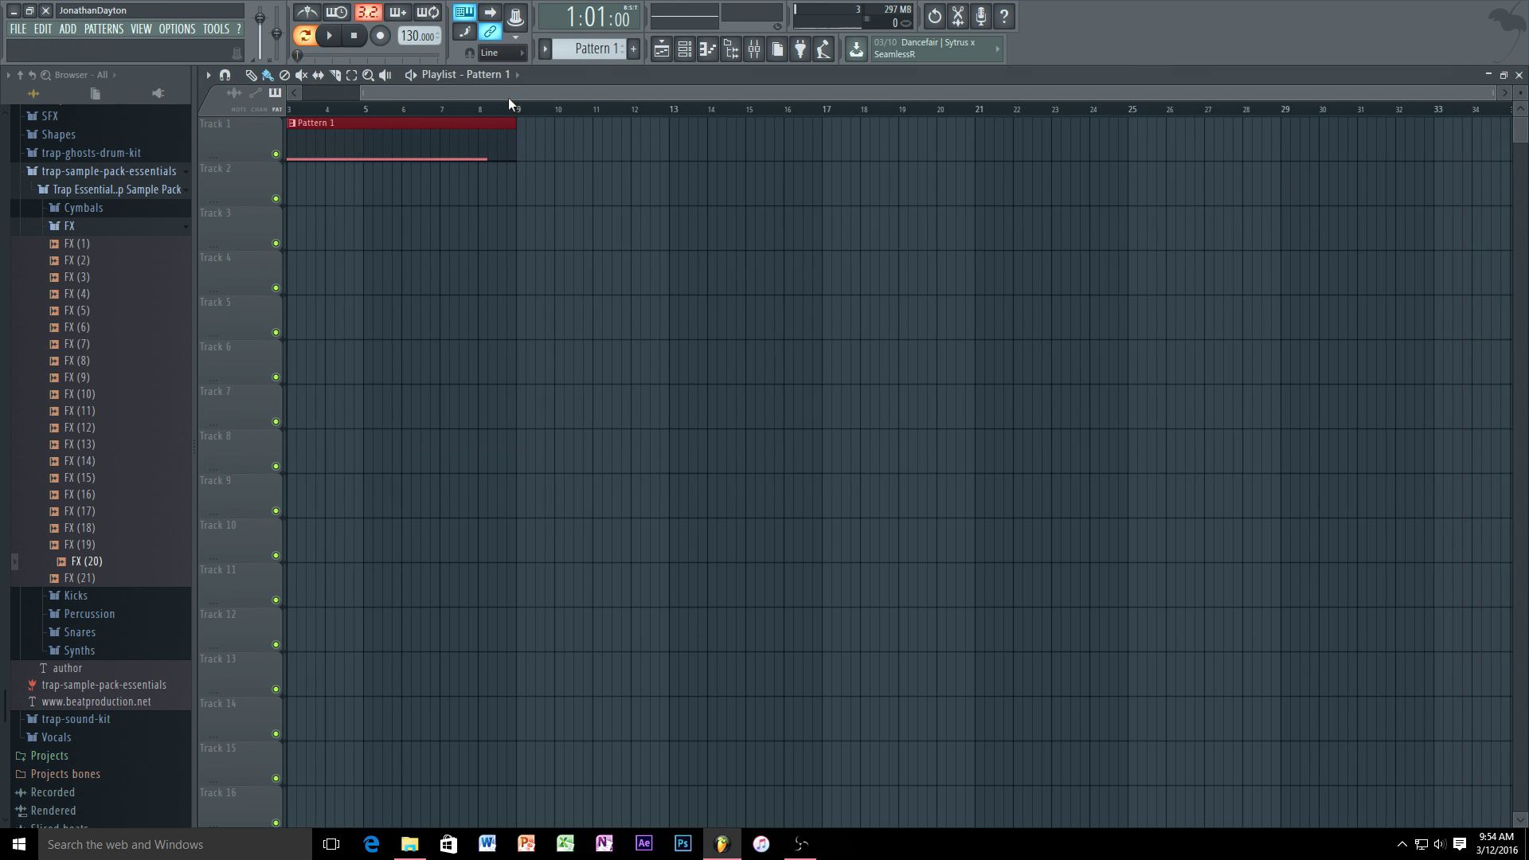
pyautogui.click(754, 51)
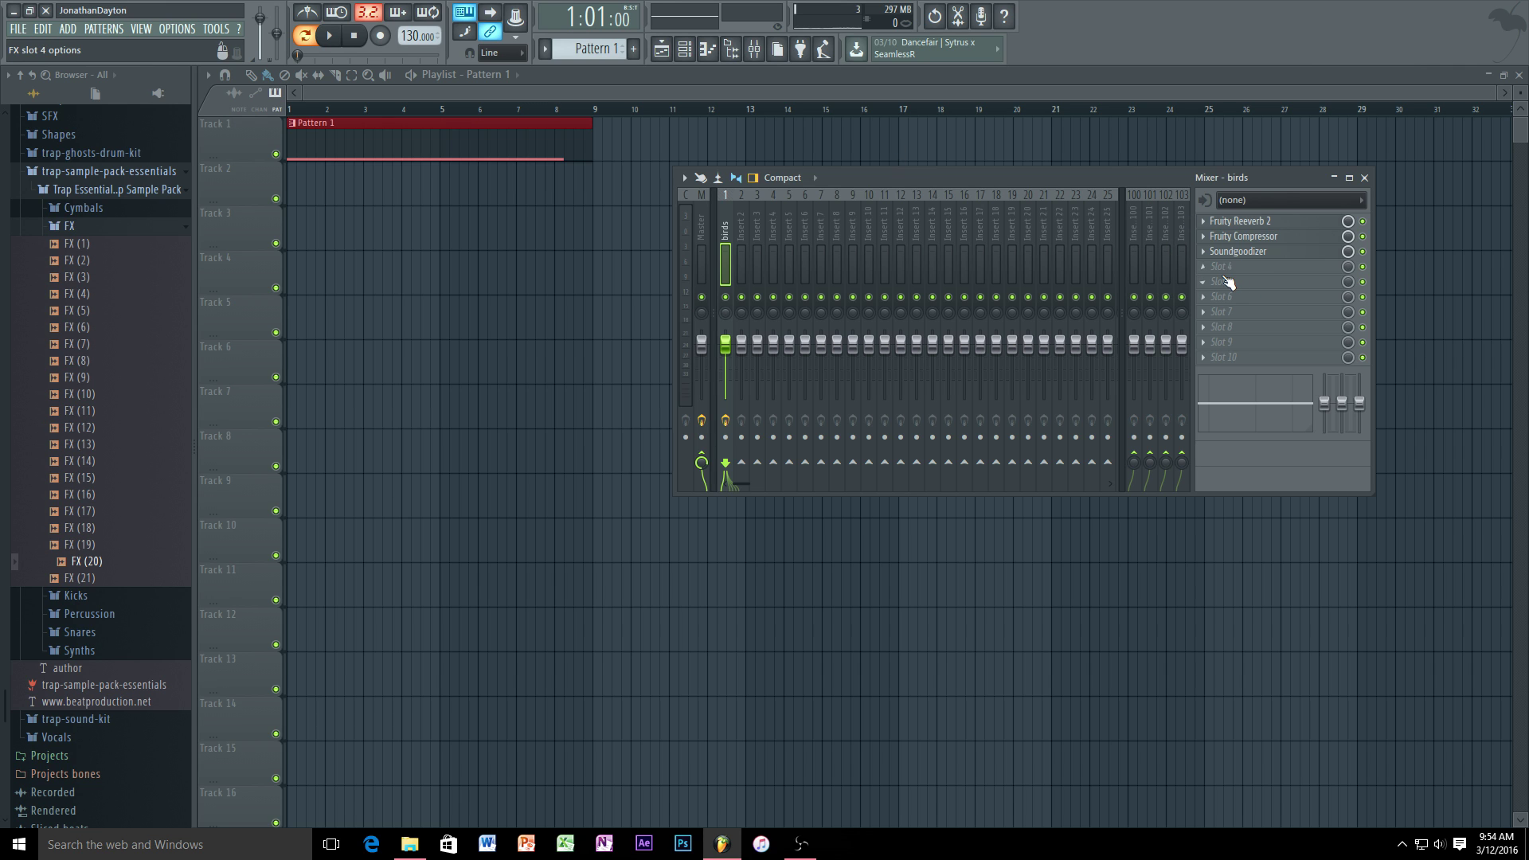
pyautogui.click(1203, 268)
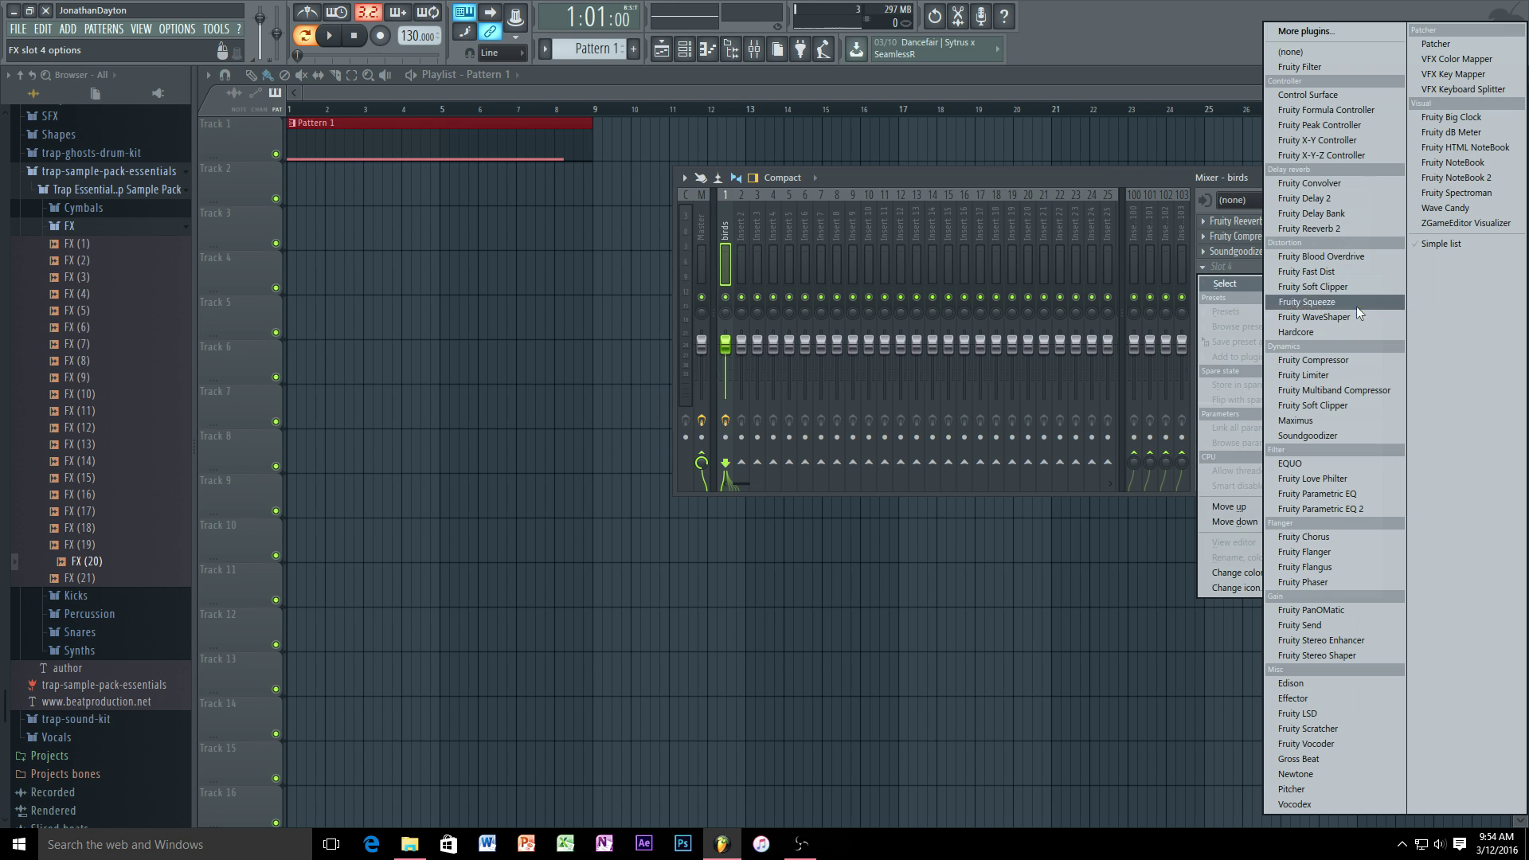
# - Load EQUO into effect slot 4 and browse its presets, returning to the flat preset
pyautogui.click(1357, 465)
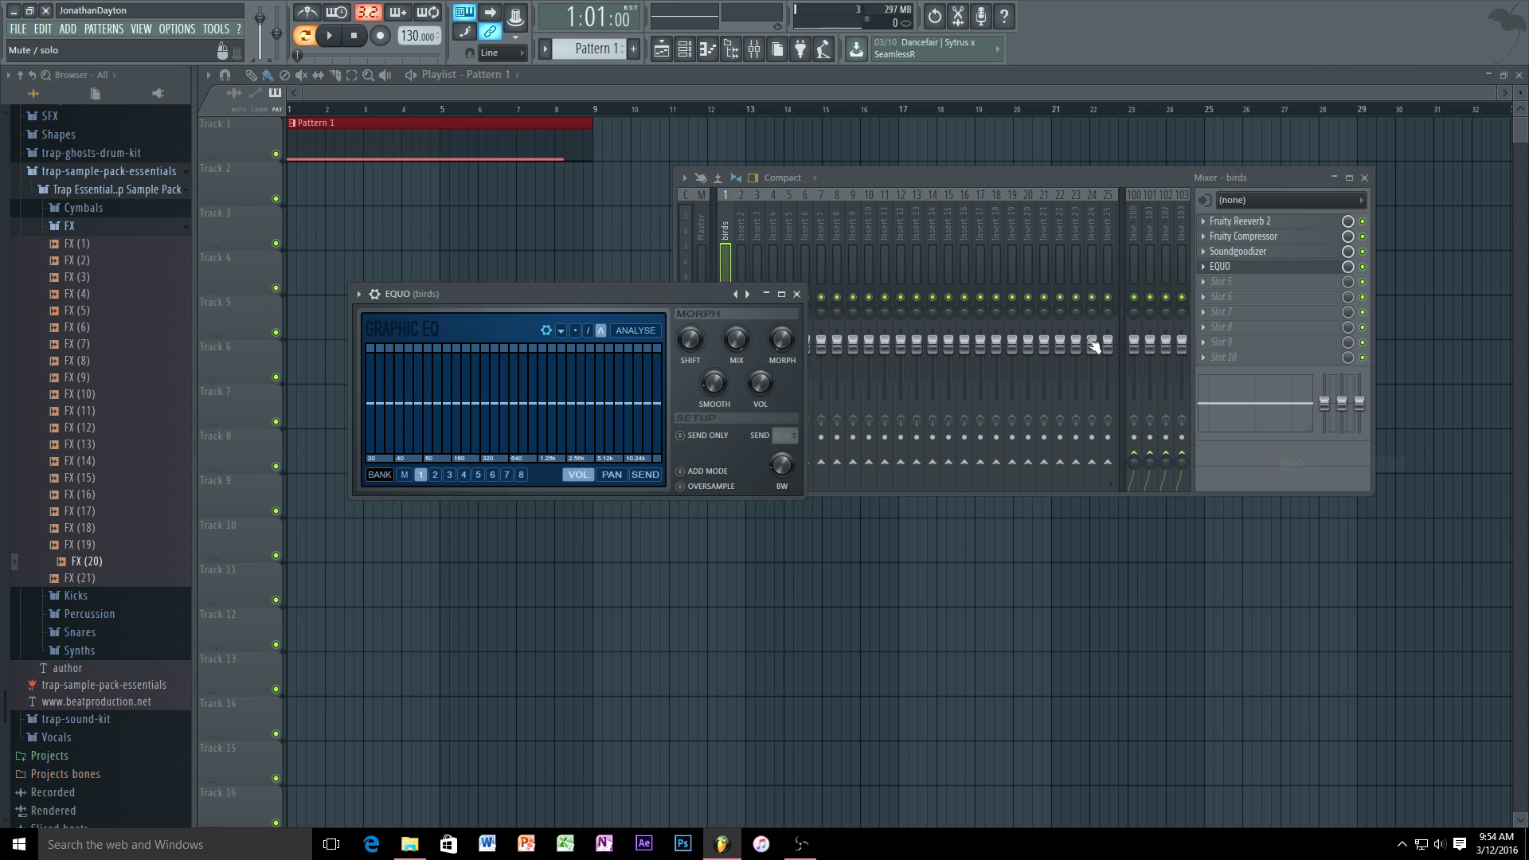
pyautogui.moveTo(676, 293); pyautogui.dragTo(975, 271)
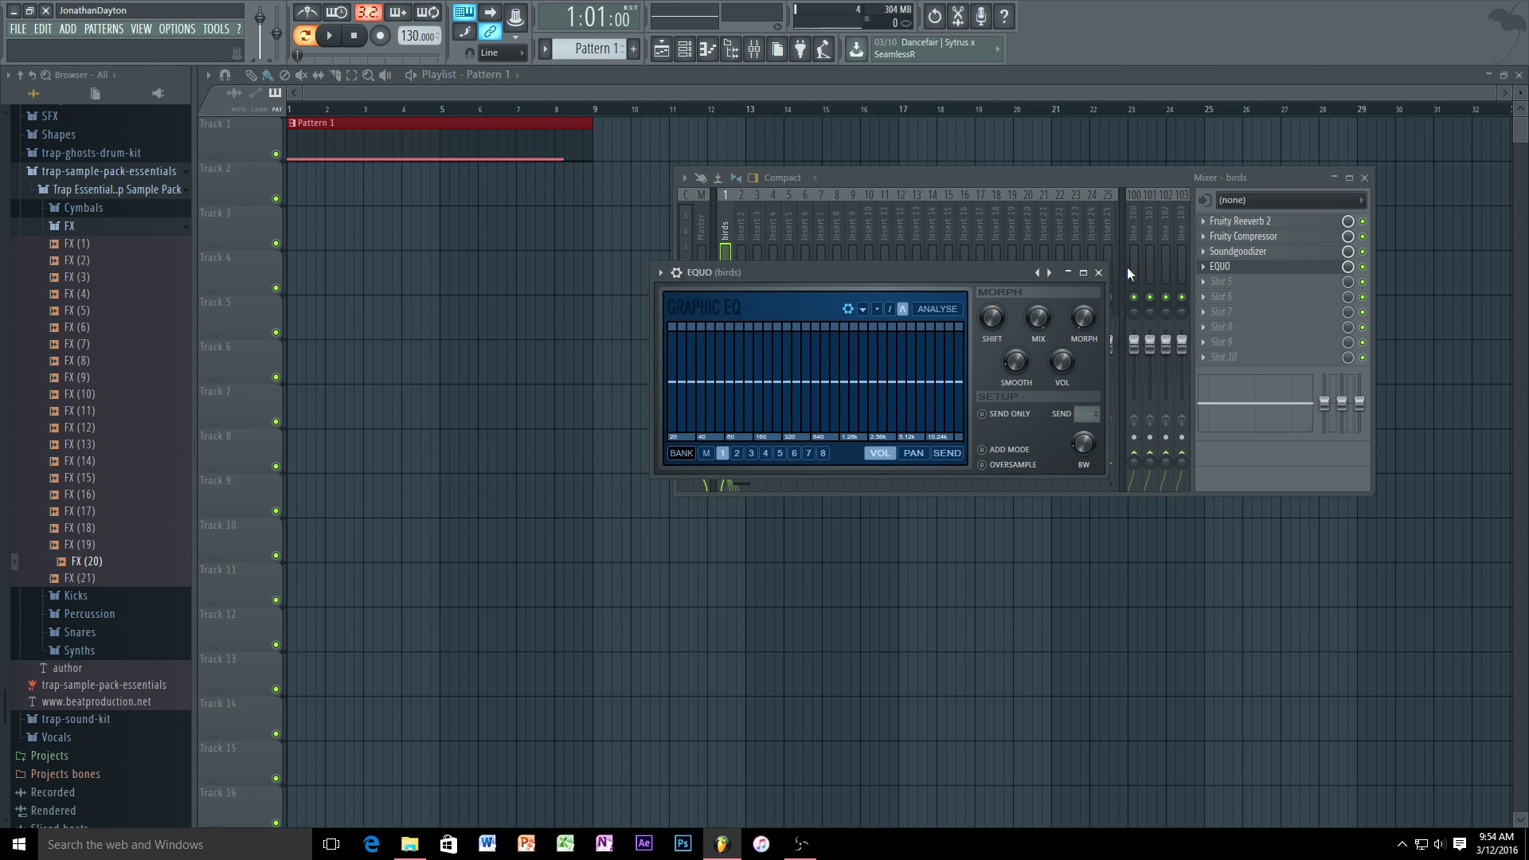
pyautogui.click(1049, 273)
pyautogui.click(1049, 273)
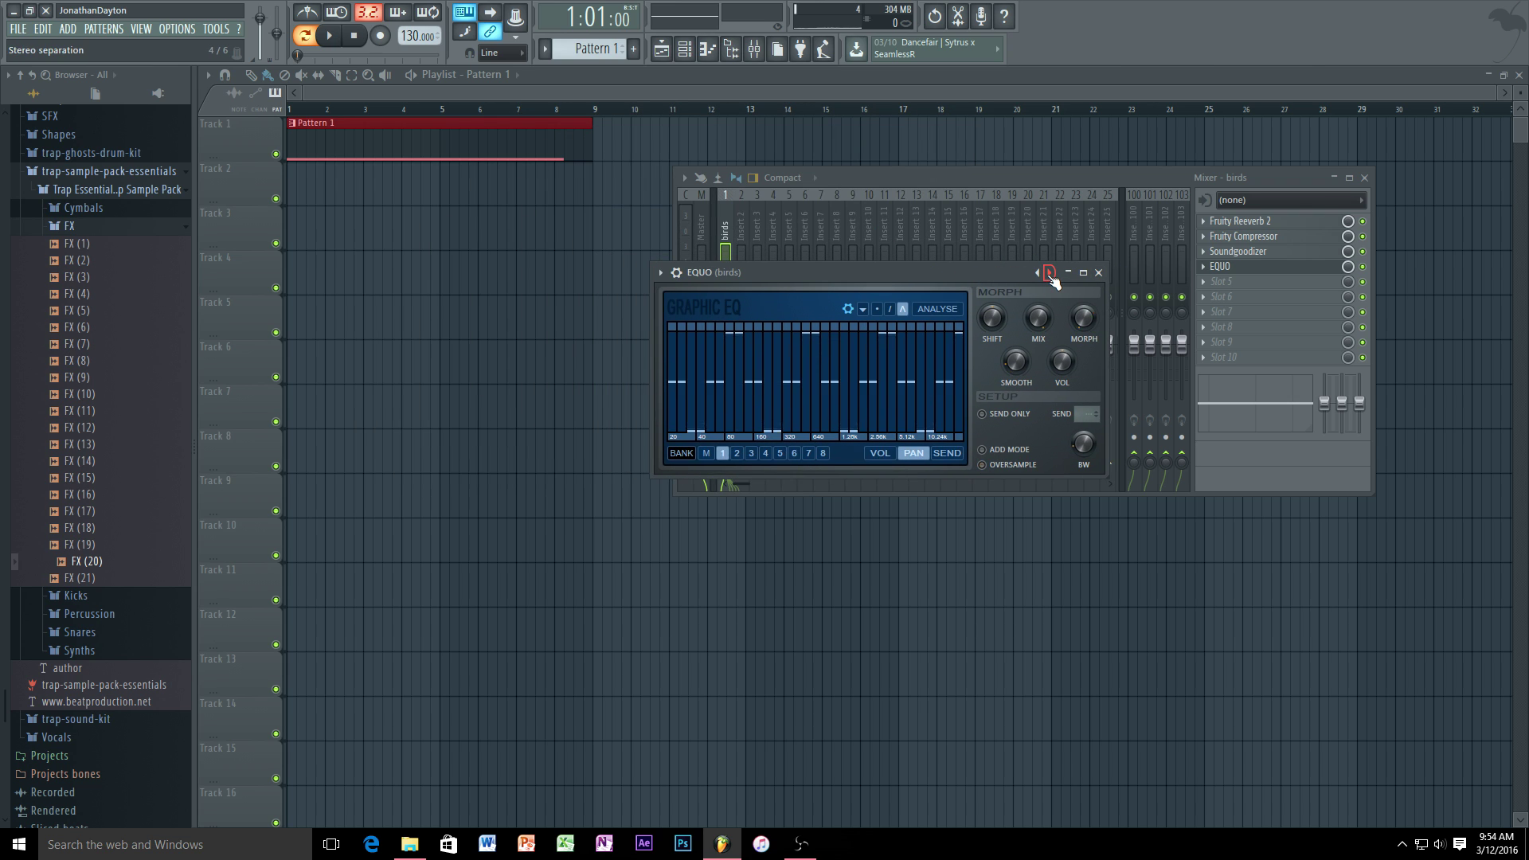
pyautogui.moveTo(777, 277); pyautogui.dragTo(685, 161)
pyautogui.click(944, 157)
pyautogui.click(943, 157)
pyautogui.click(944, 157)
pyautogui.click(957, 157)
pyautogui.click(958, 157)
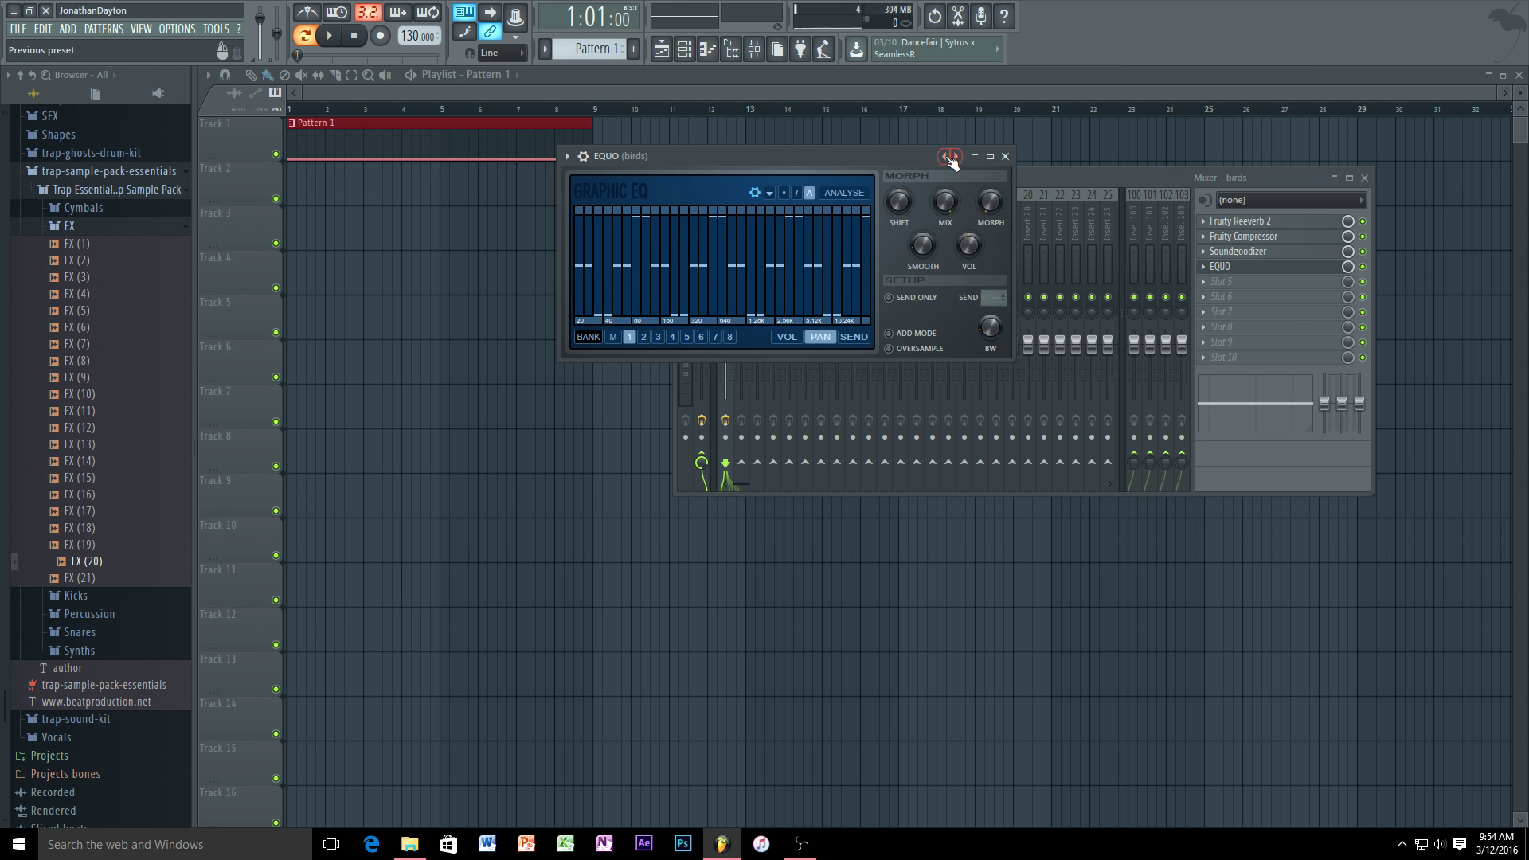
pyautogui.click(944, 157)
pyautogui.click(945, 156)
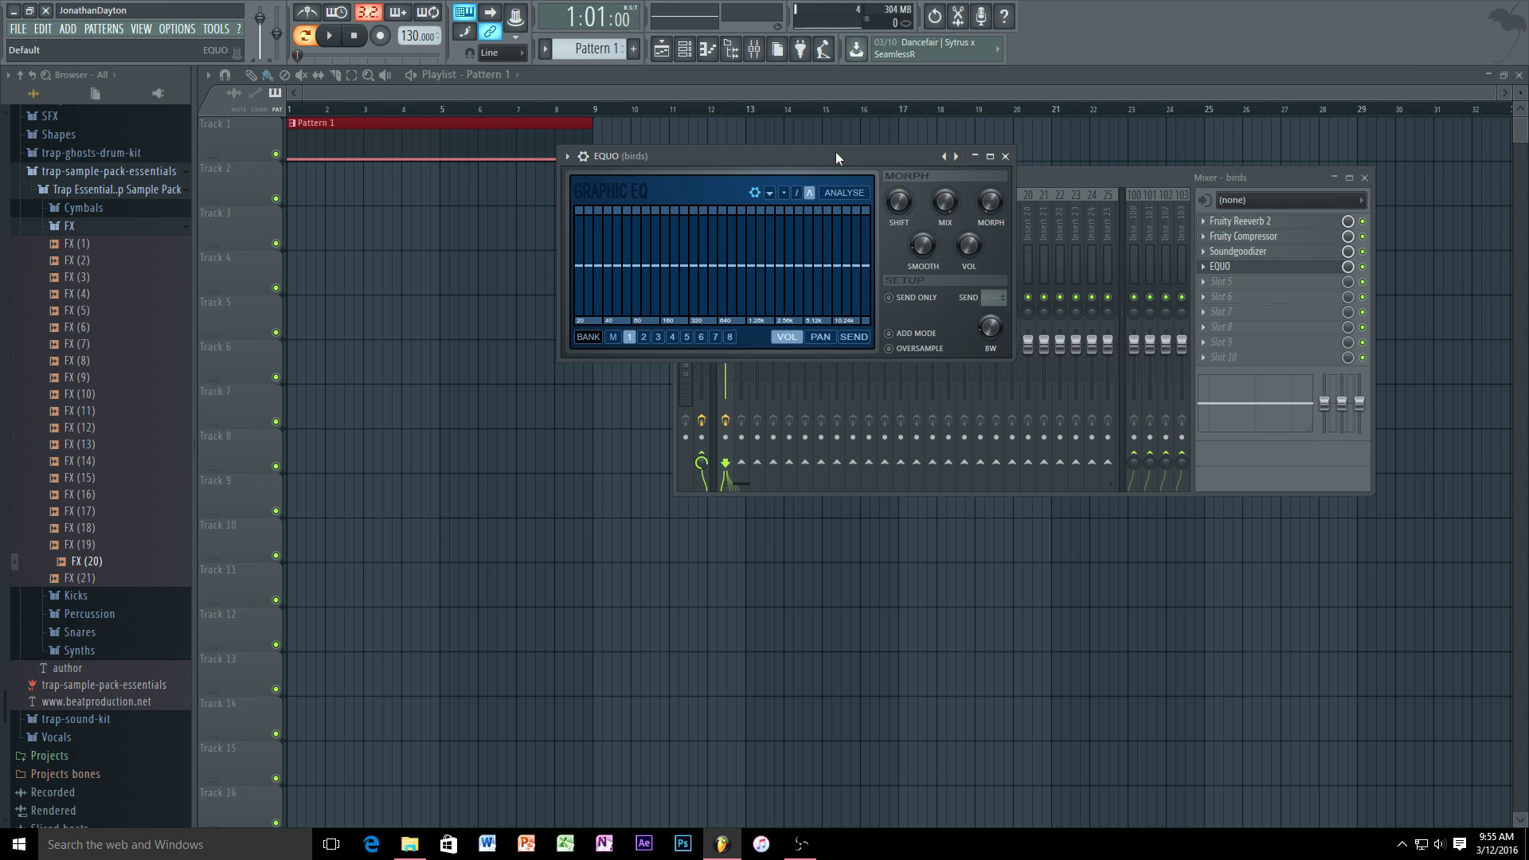
# - During playback, set EQUO to the Stereo separation preset, then stop and close its window
pyautogui.click(411, 78)
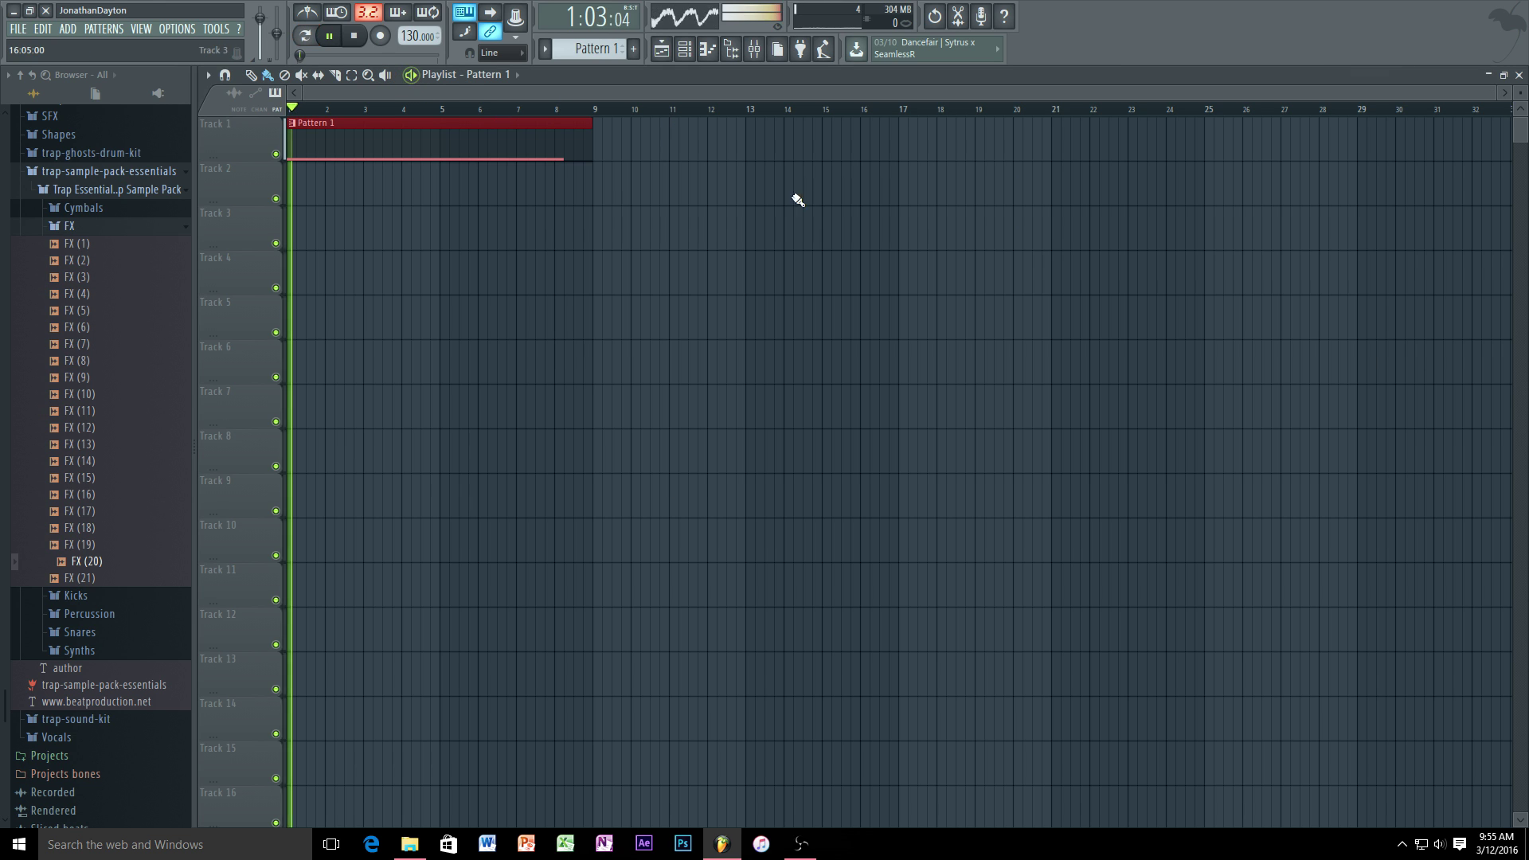
pyautogui.click(755, 50)
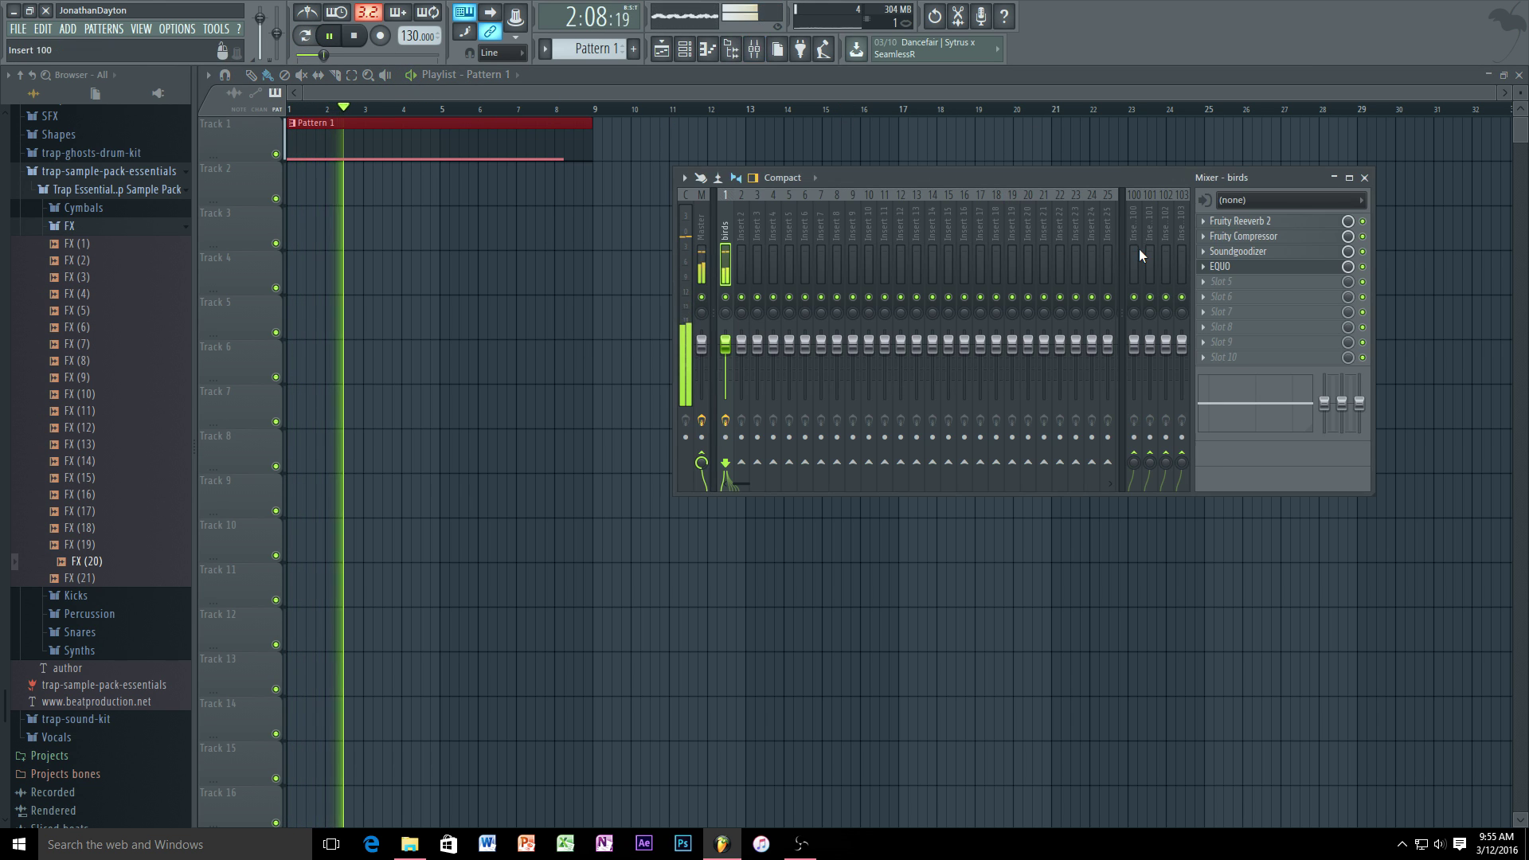
pyautogui.click(1244, 272)
pyautogui.click(957, 156)
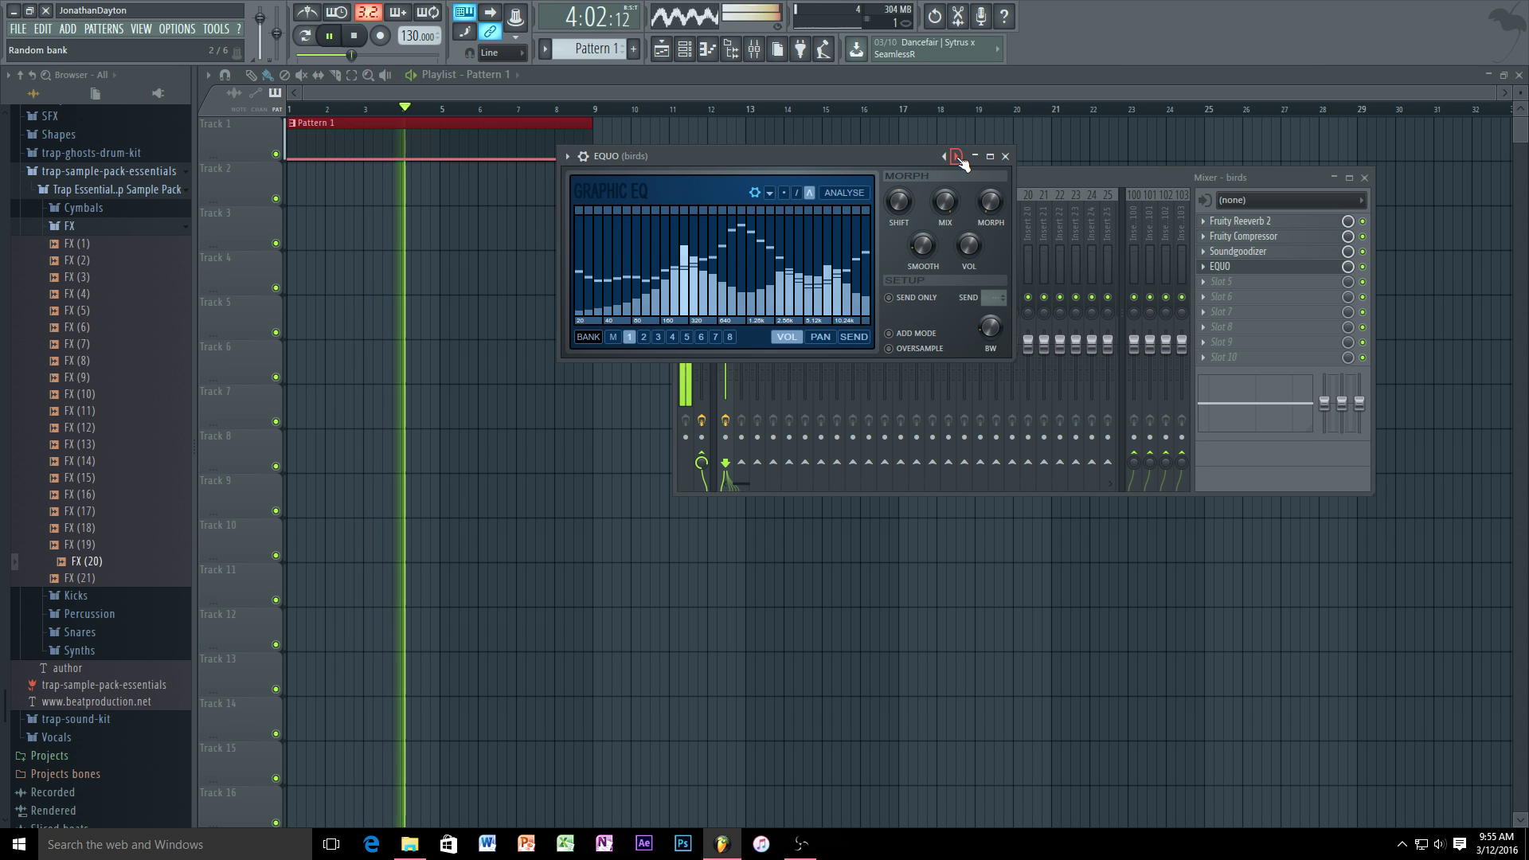
pyautogui.click(958, 156)
pyautogui.click(958, 156)
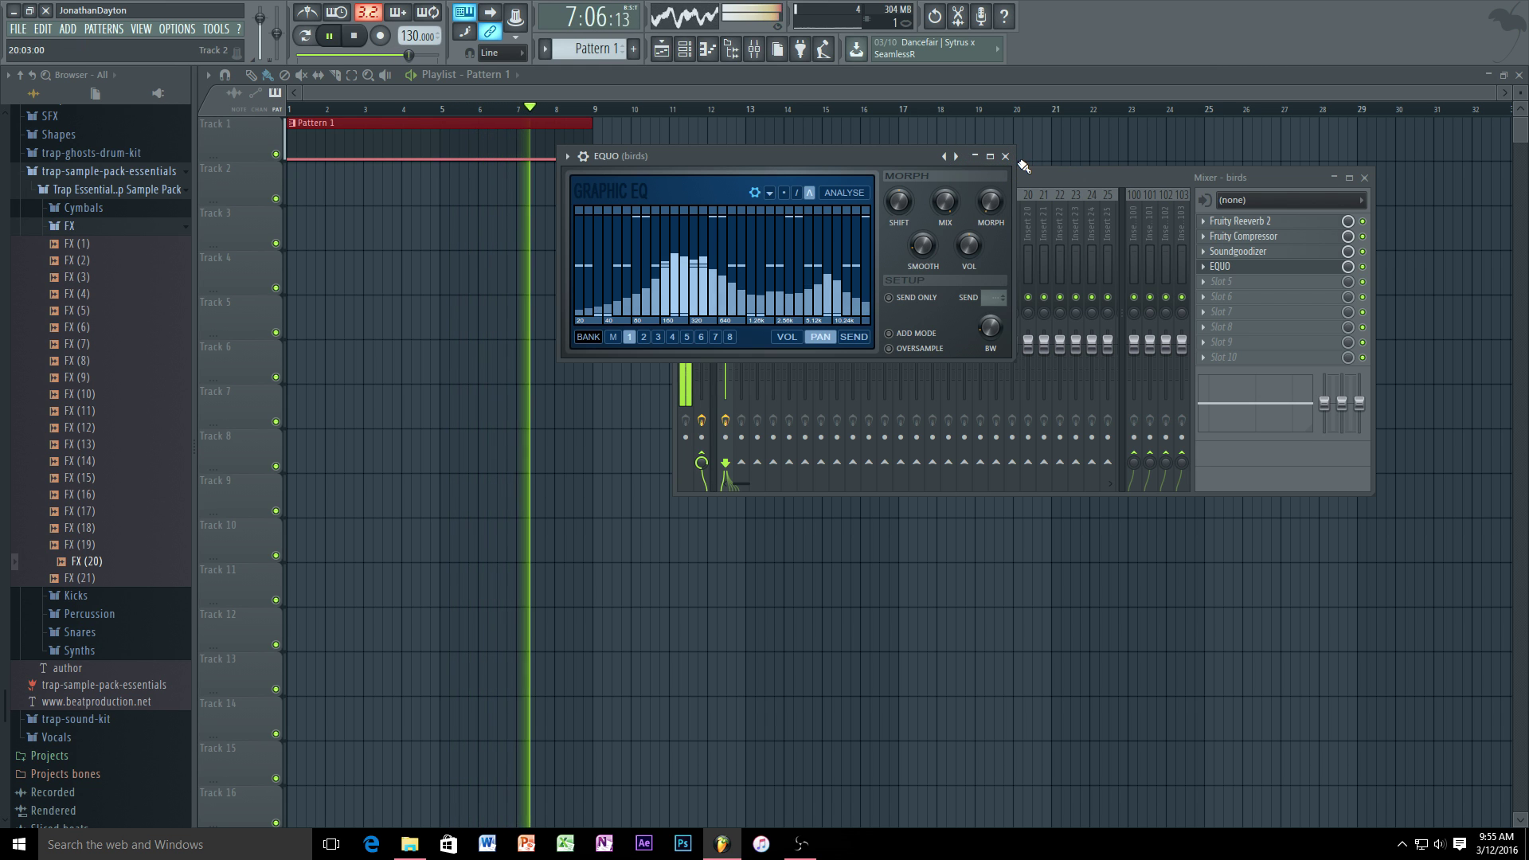
pyautogui.press('space')
pyautogui.click(1005, 156)
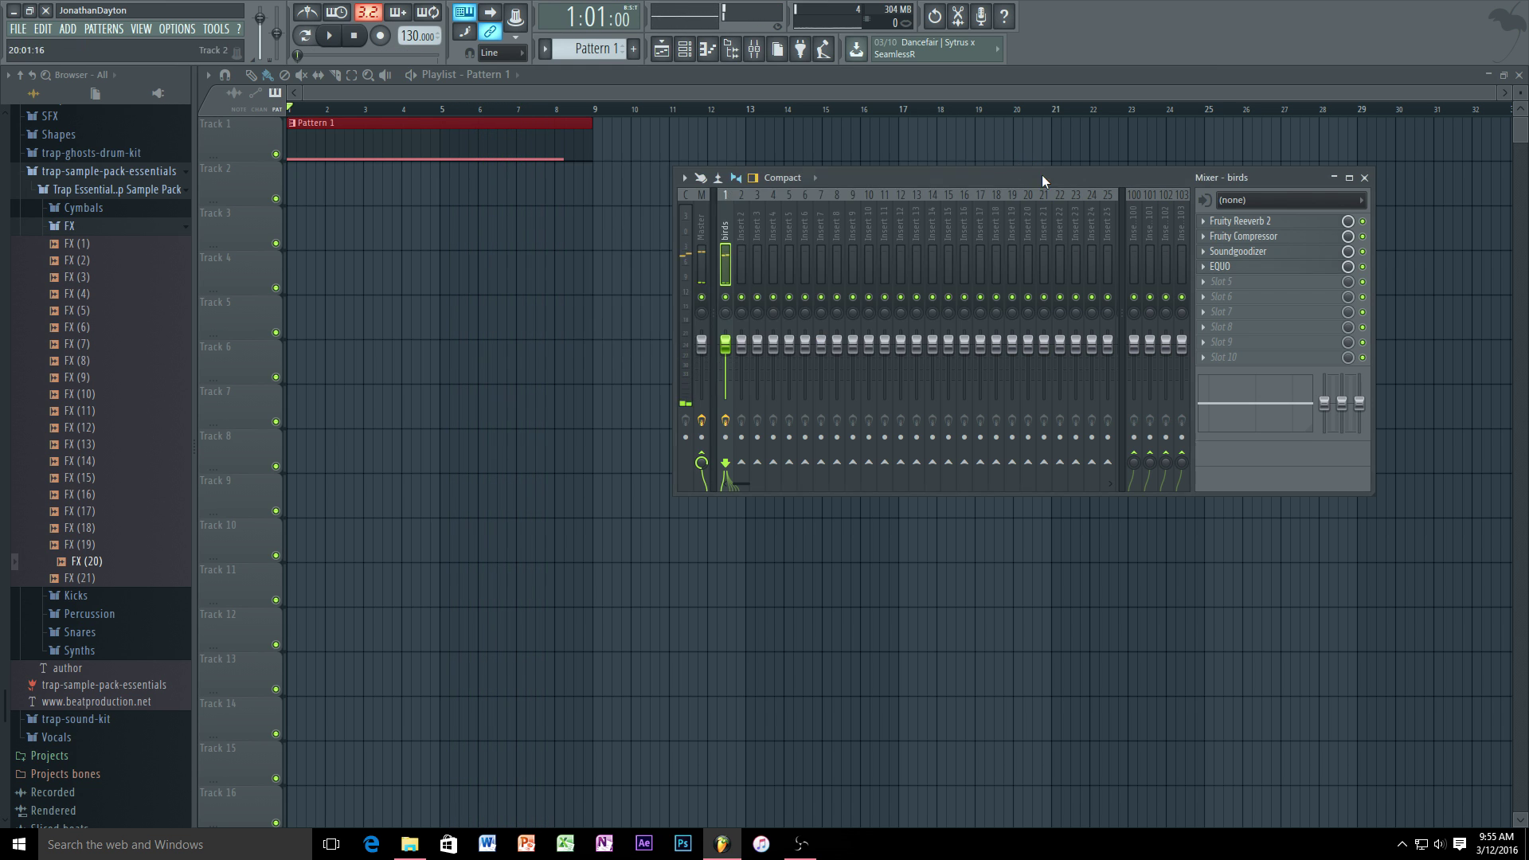
# - Load a second EQUO into effect slot 5 and browse presets, ending on Random bank
pyautogui.click(1206, 283)
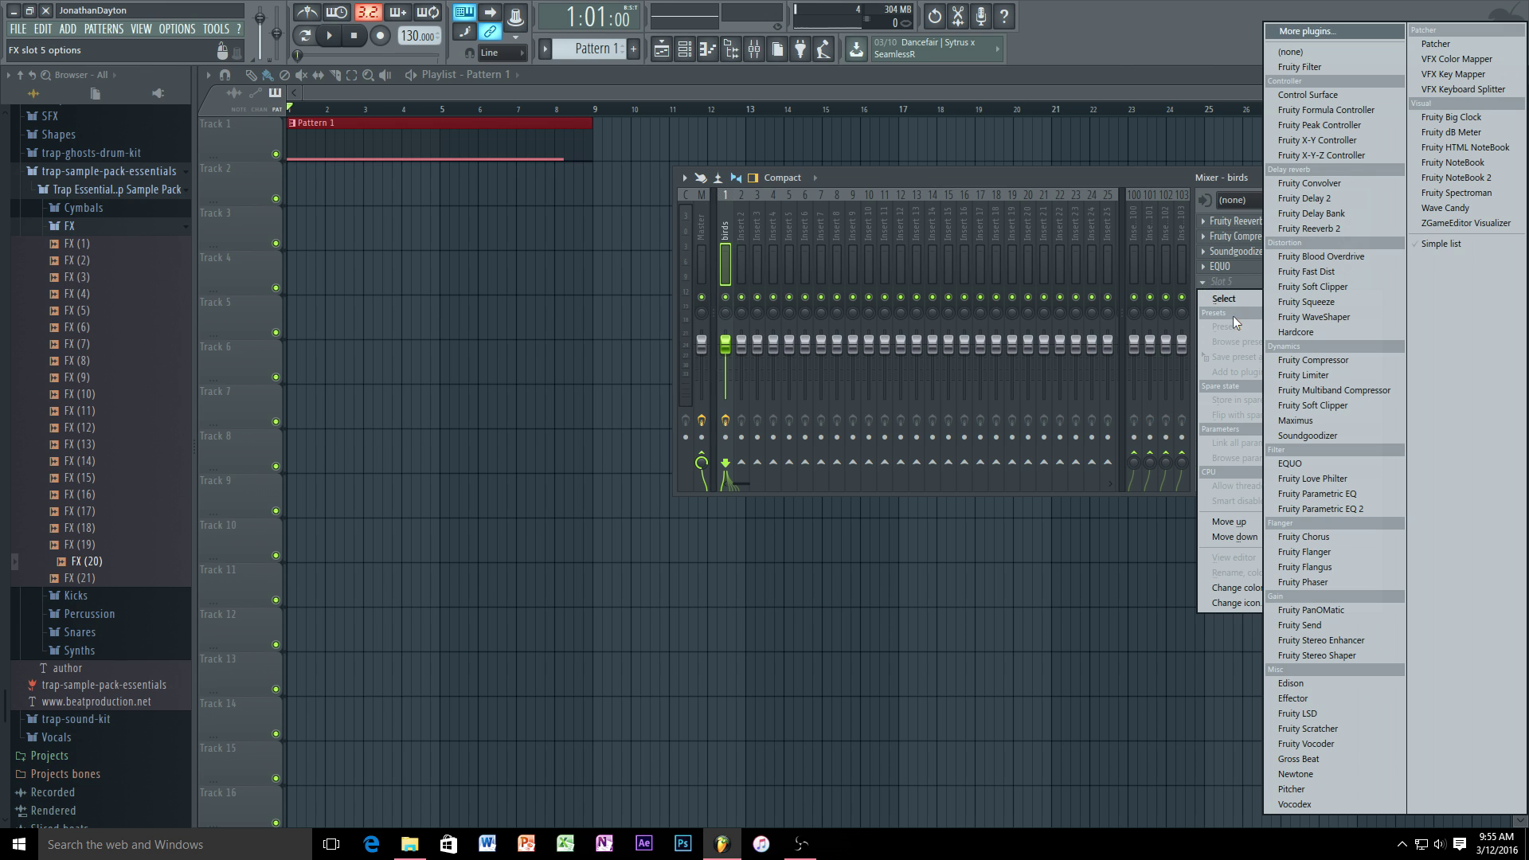
pyautogui.click(1346, 465)
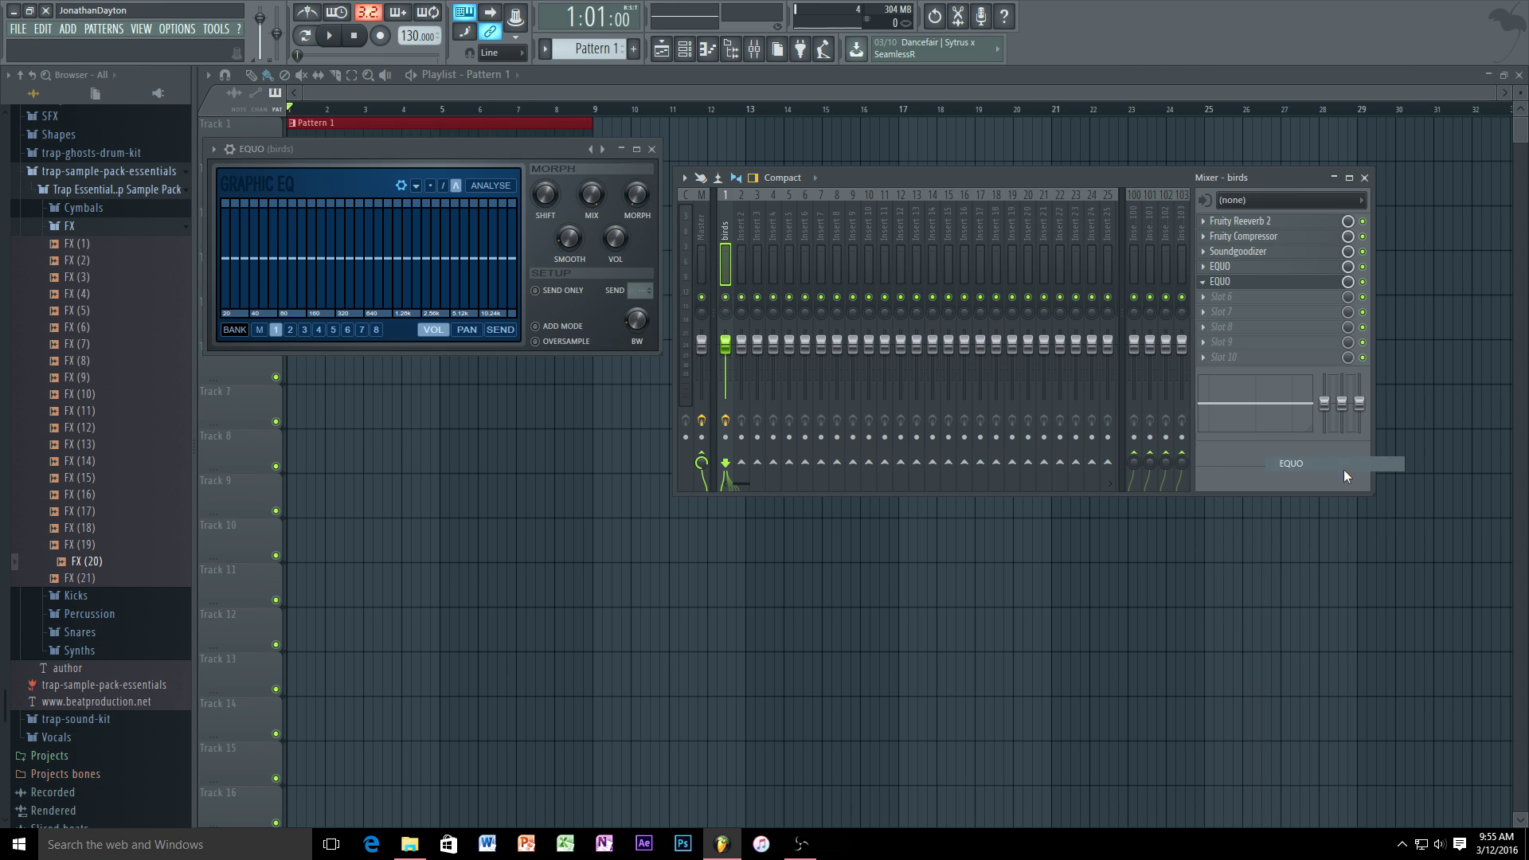
pyautogui.click(603, 150)
pyautogui.click(603, 150)
pyautogui.click(604, 150)
pyautogui.click(603, 150)
pyautogui.click(604, 149)
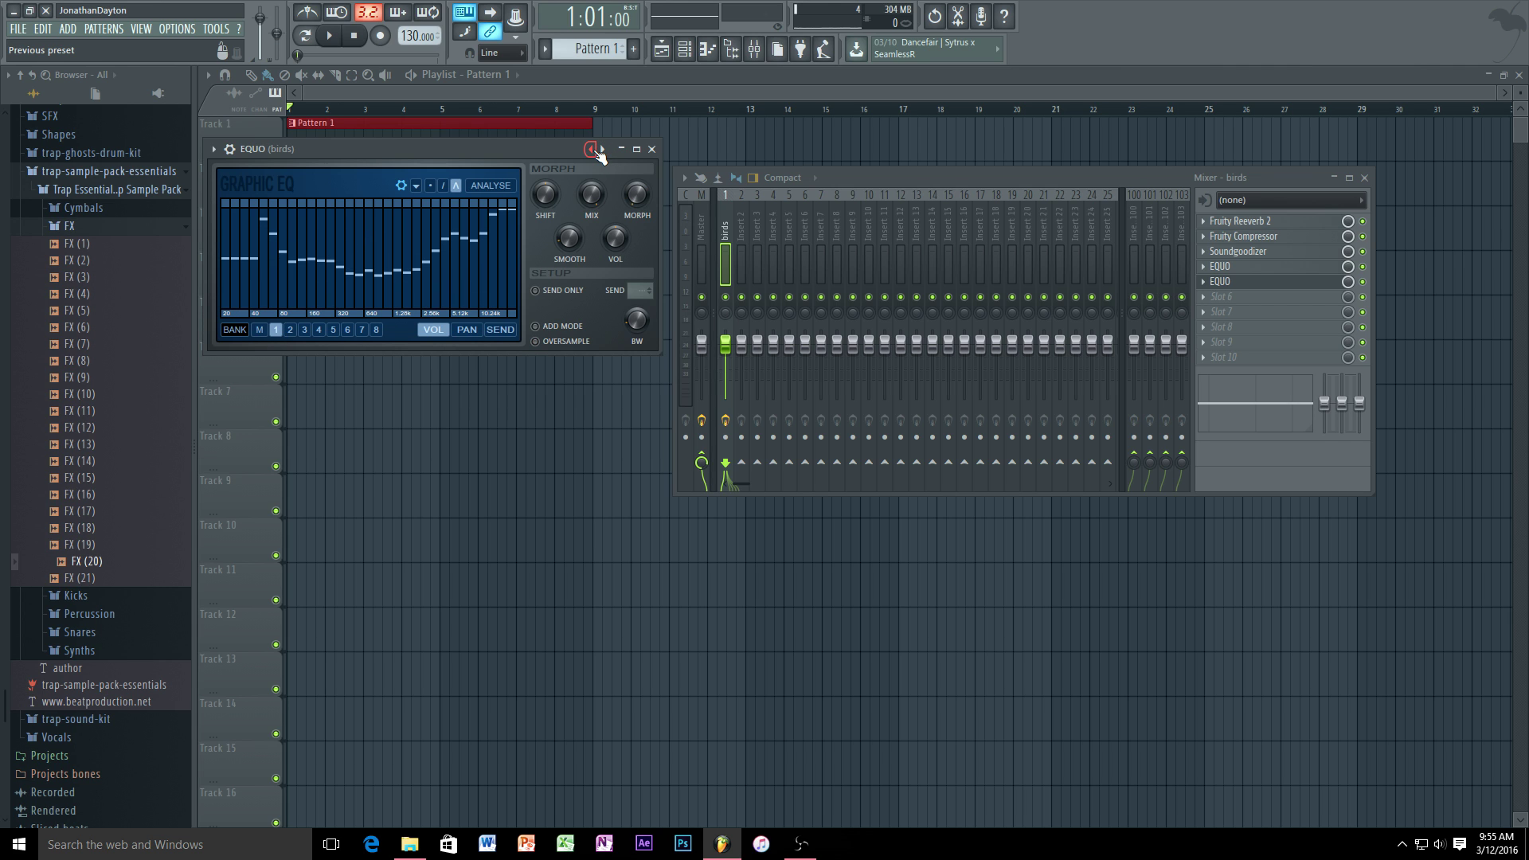
pyautogui.click(591, 150)
pyautogui.click(591, 150)
pyautogui.click(590, 150)
pyautogui.click(599, 155)
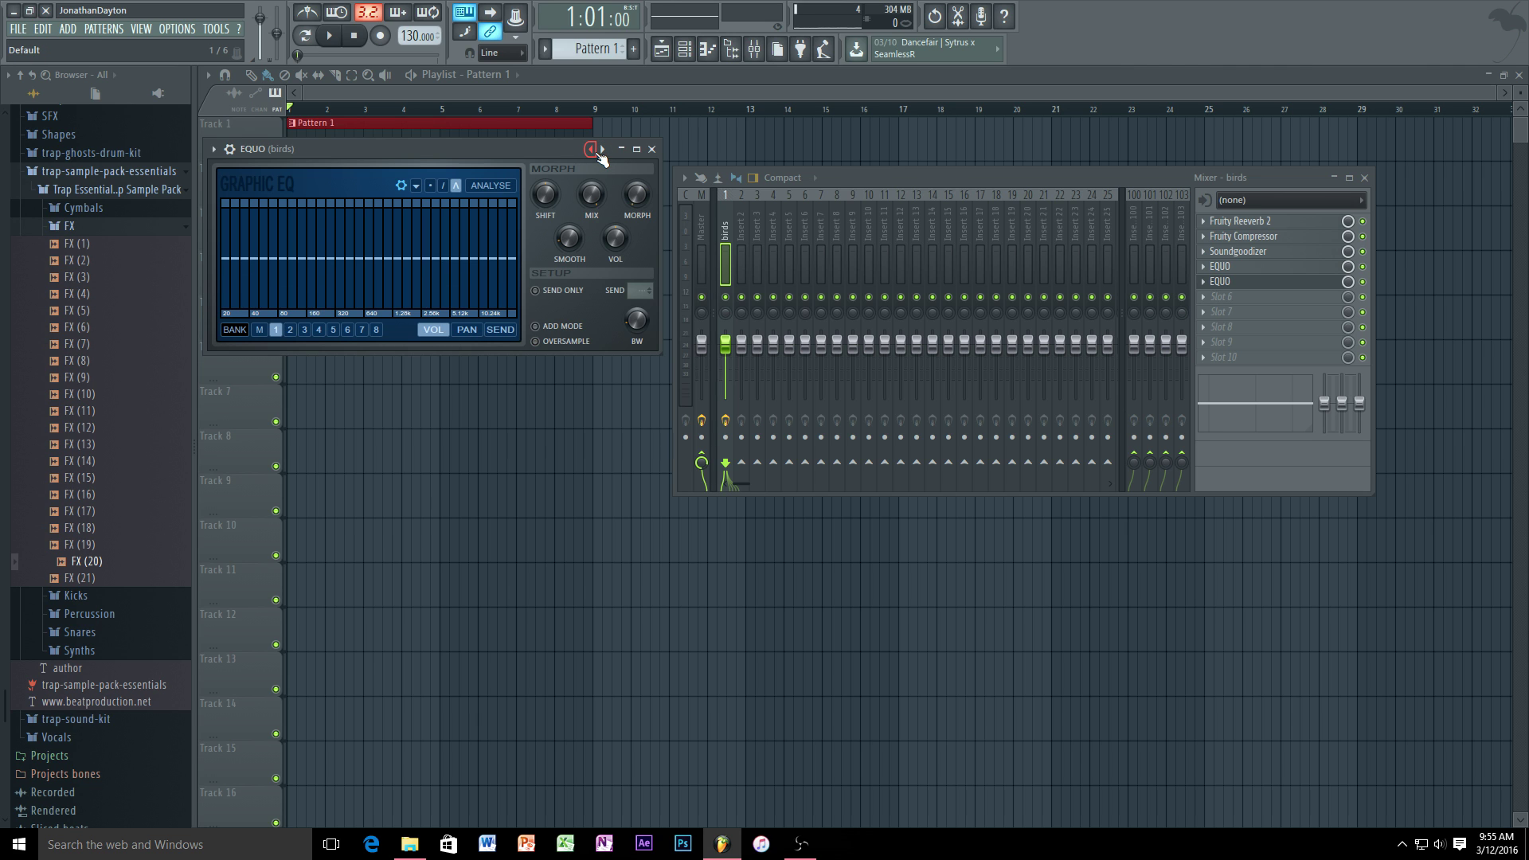
pyautogui.click(603, 149)
# - Play the song while stepping the second EQUO past Stereo separation, then close its window
pyautogui.press('space')
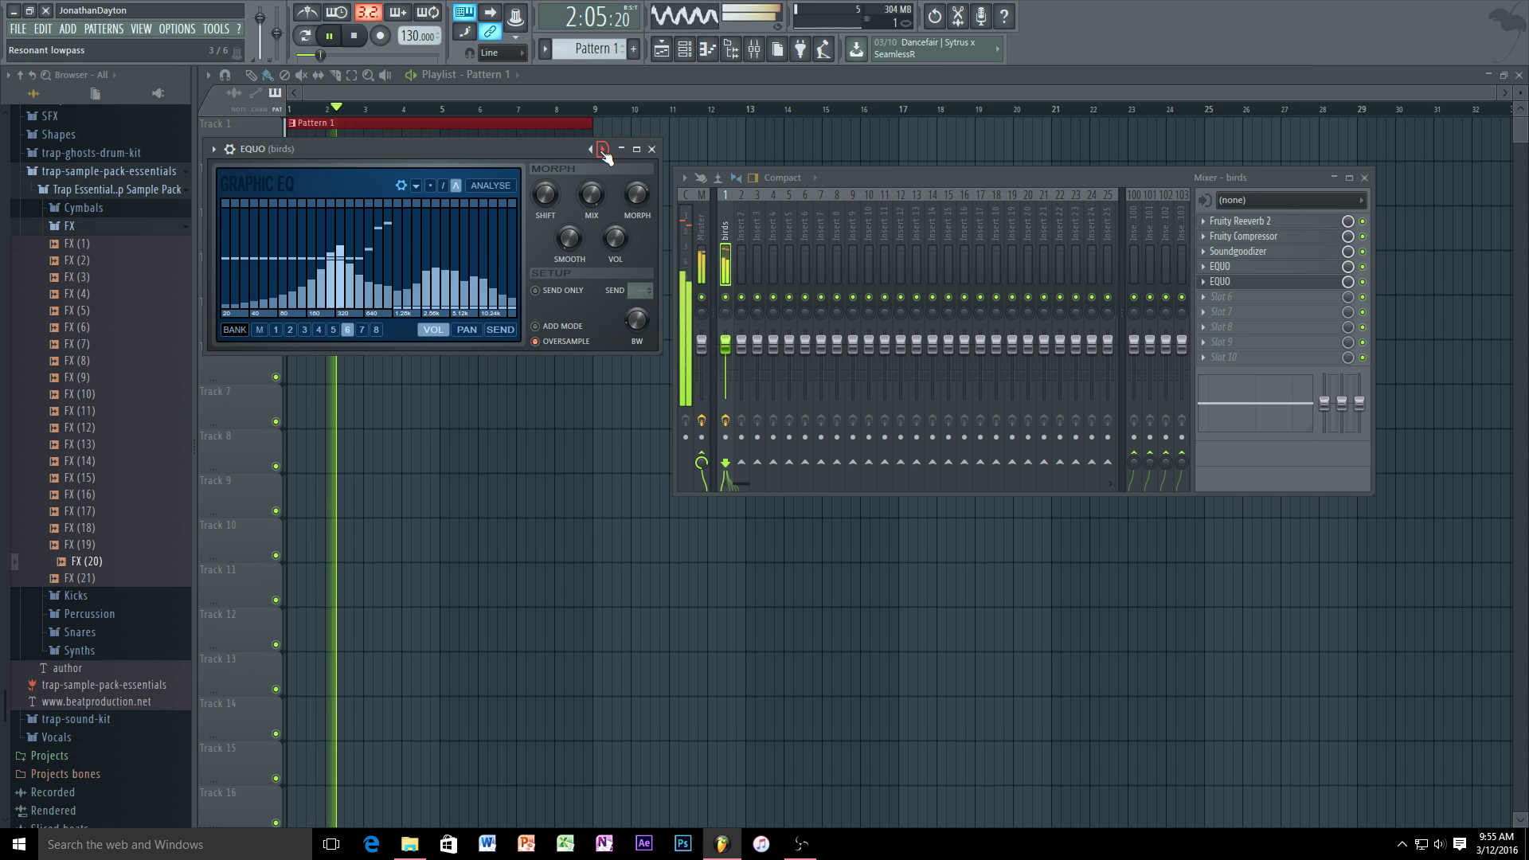
pyautogui.click(603, 151)
pyautogui.click(603, 151)
pyautogui.click(603, 152)
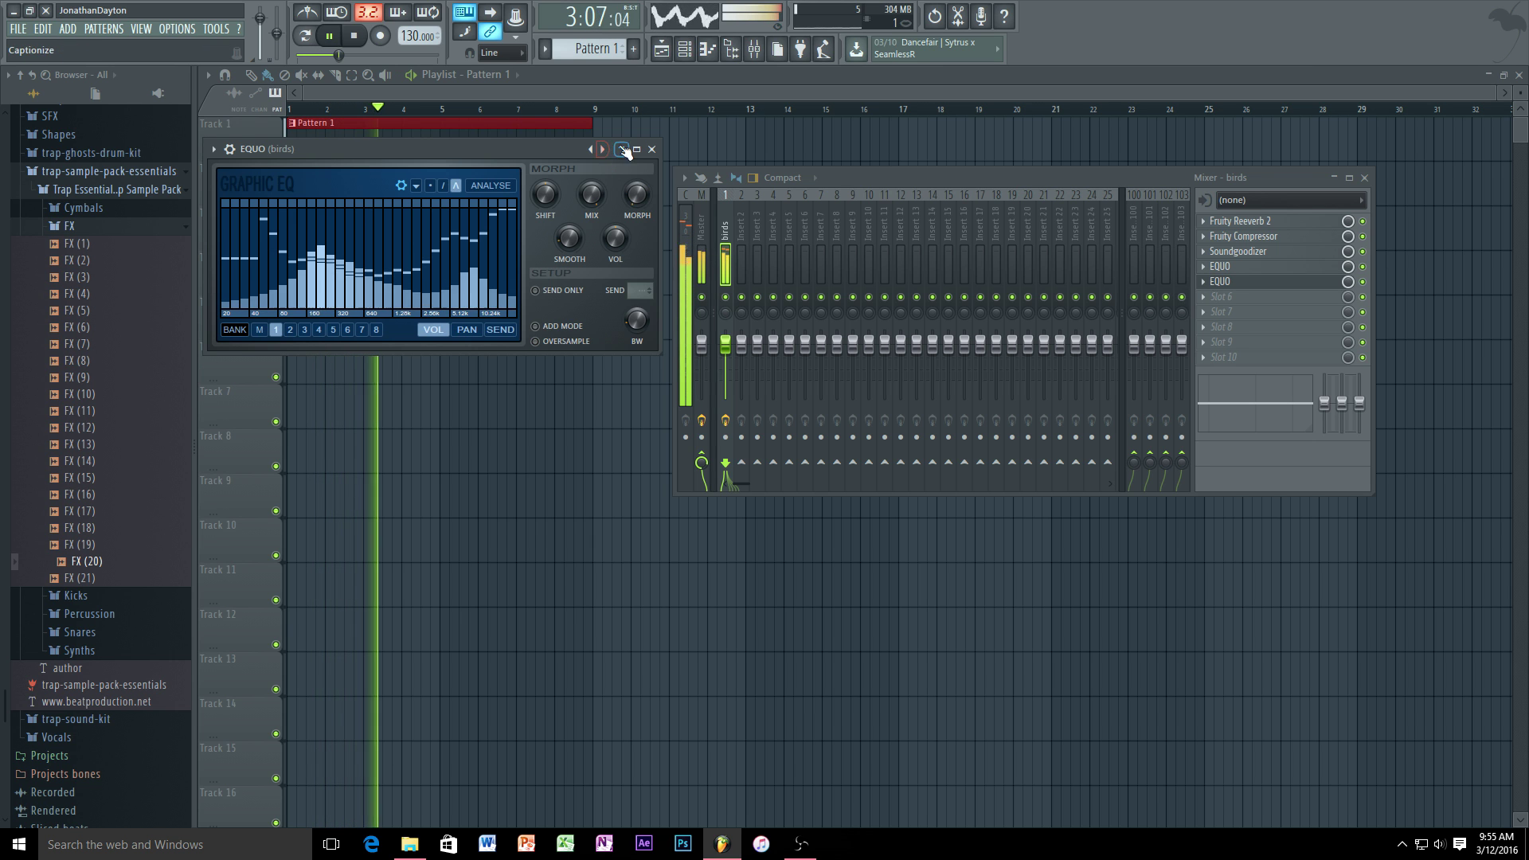
pyautogui.click(651, 149)
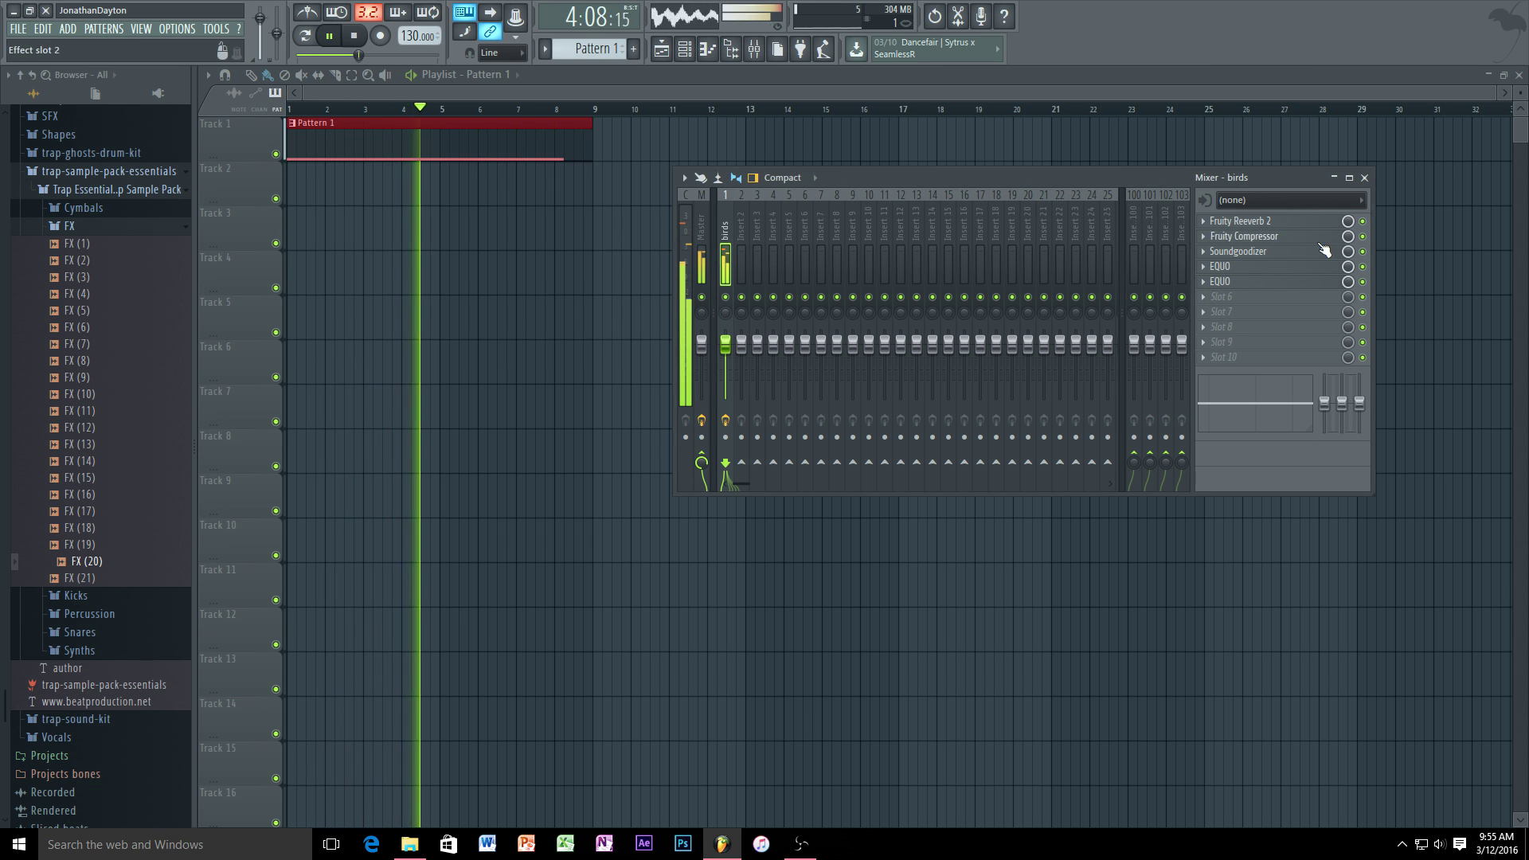
# - Bypass both EQUO slots to compare the sound, re-enable them, and stop playback
pyautogui.click(1362, 282)
pyautogui.click(1362, 267)
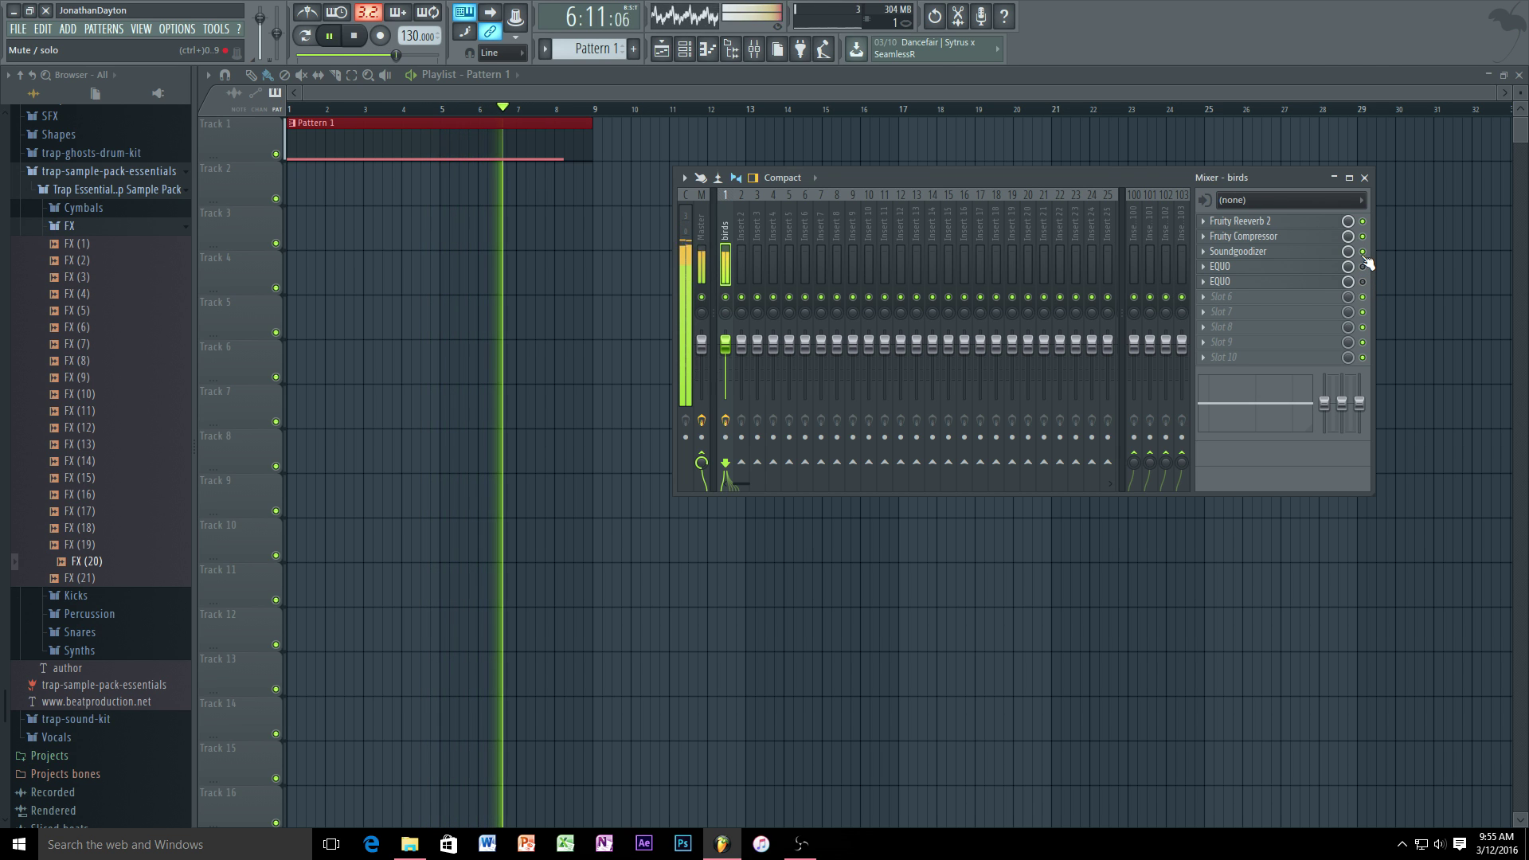
pyautogui.click(1361, 267)
pyautogui.click(1362, 282)
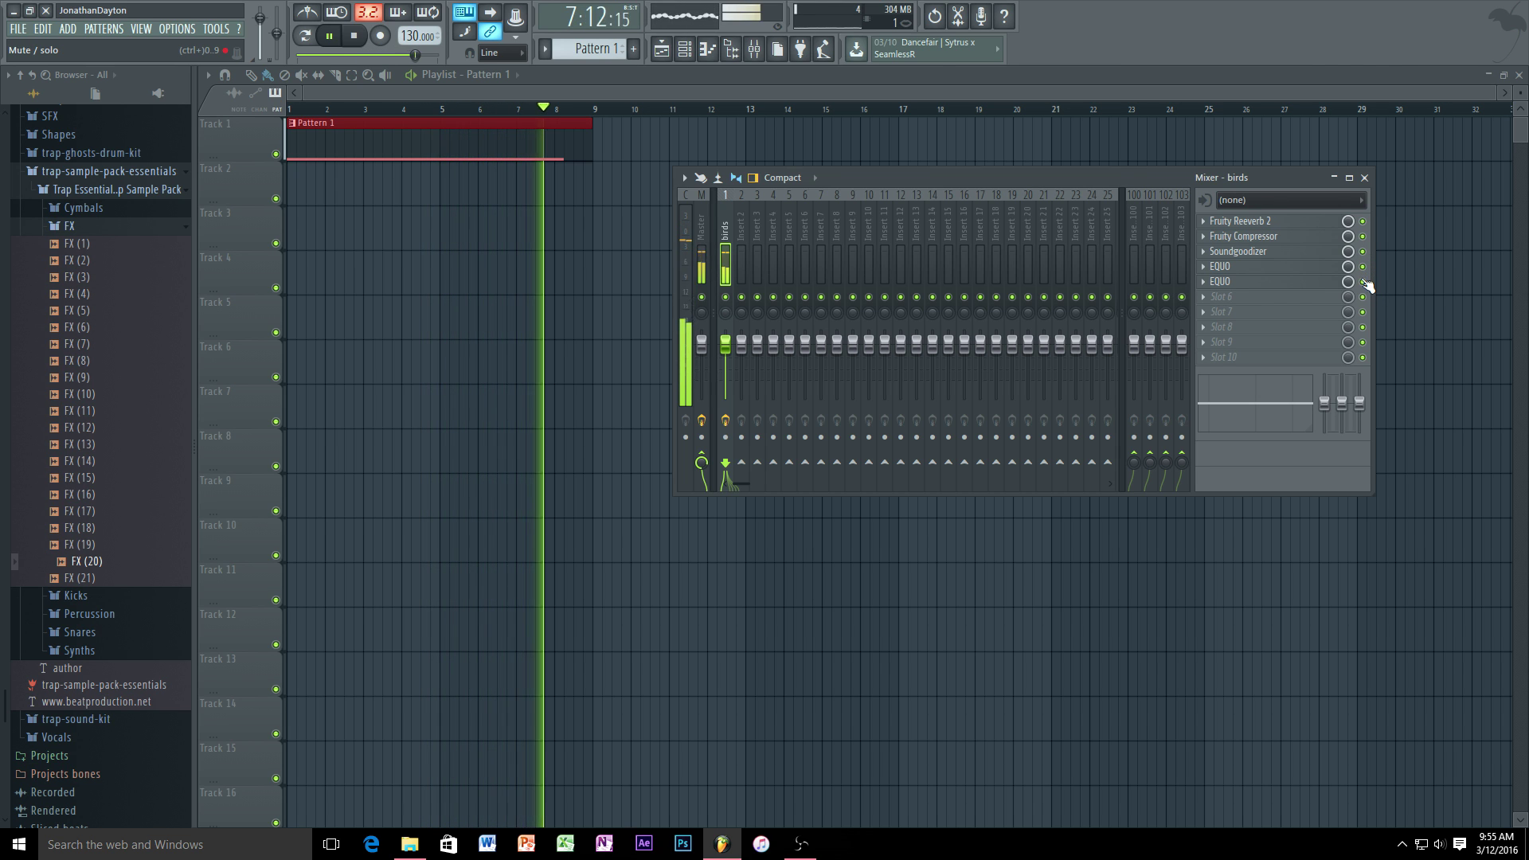
pyautogui.press('space')
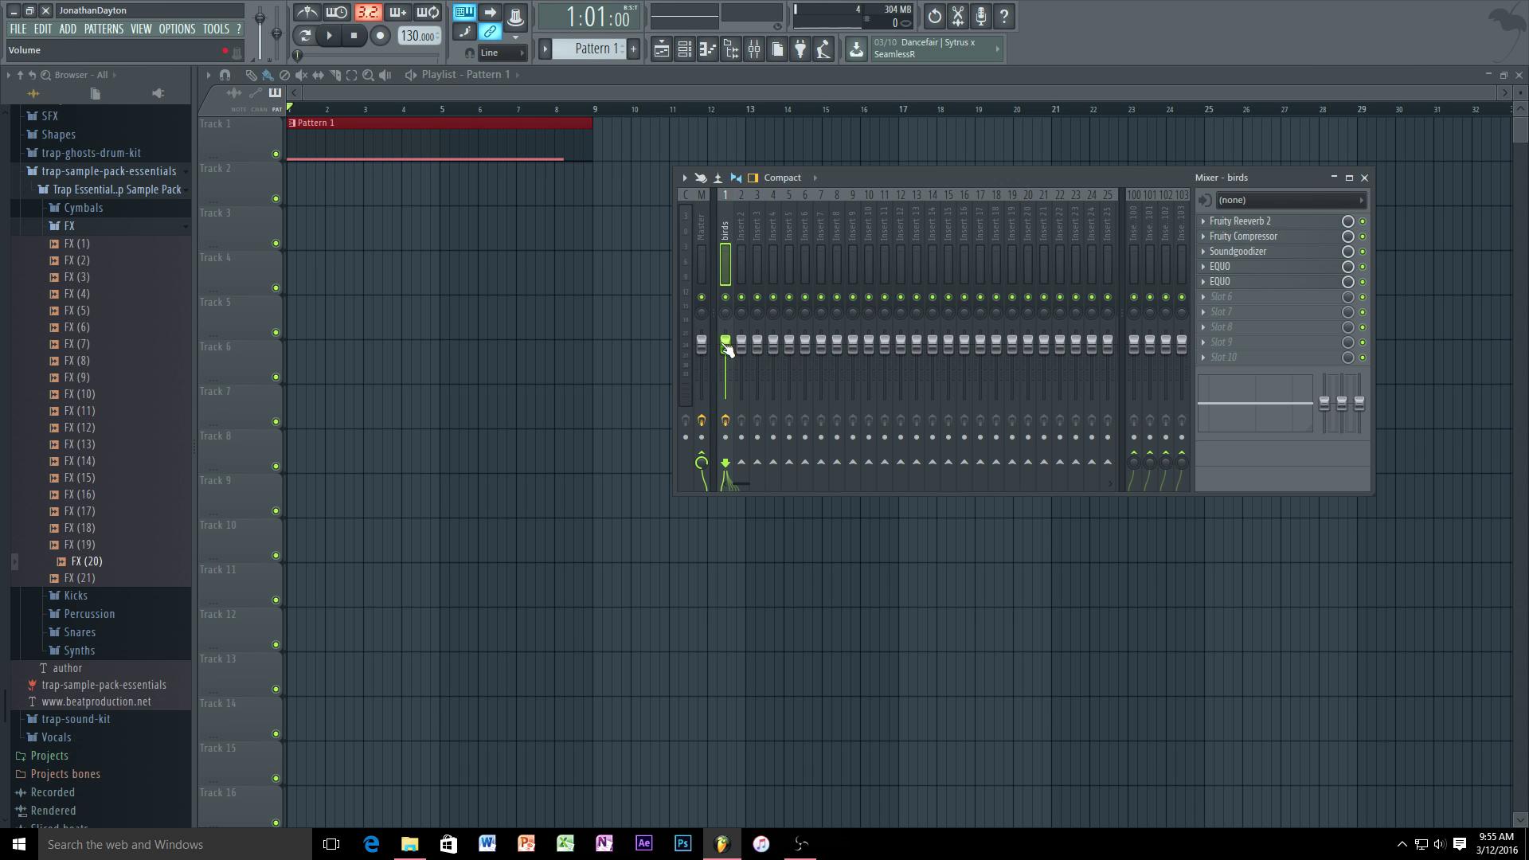
# - Lower the birds insert fader to about -2.9 dB and move the mixer window up-left
pyautogui.moveTo(727, 349); pyautogui.dragTo(730, 350)
pyautogui.moveTo(854, 172); pyautogui.dragTo(743, 151)
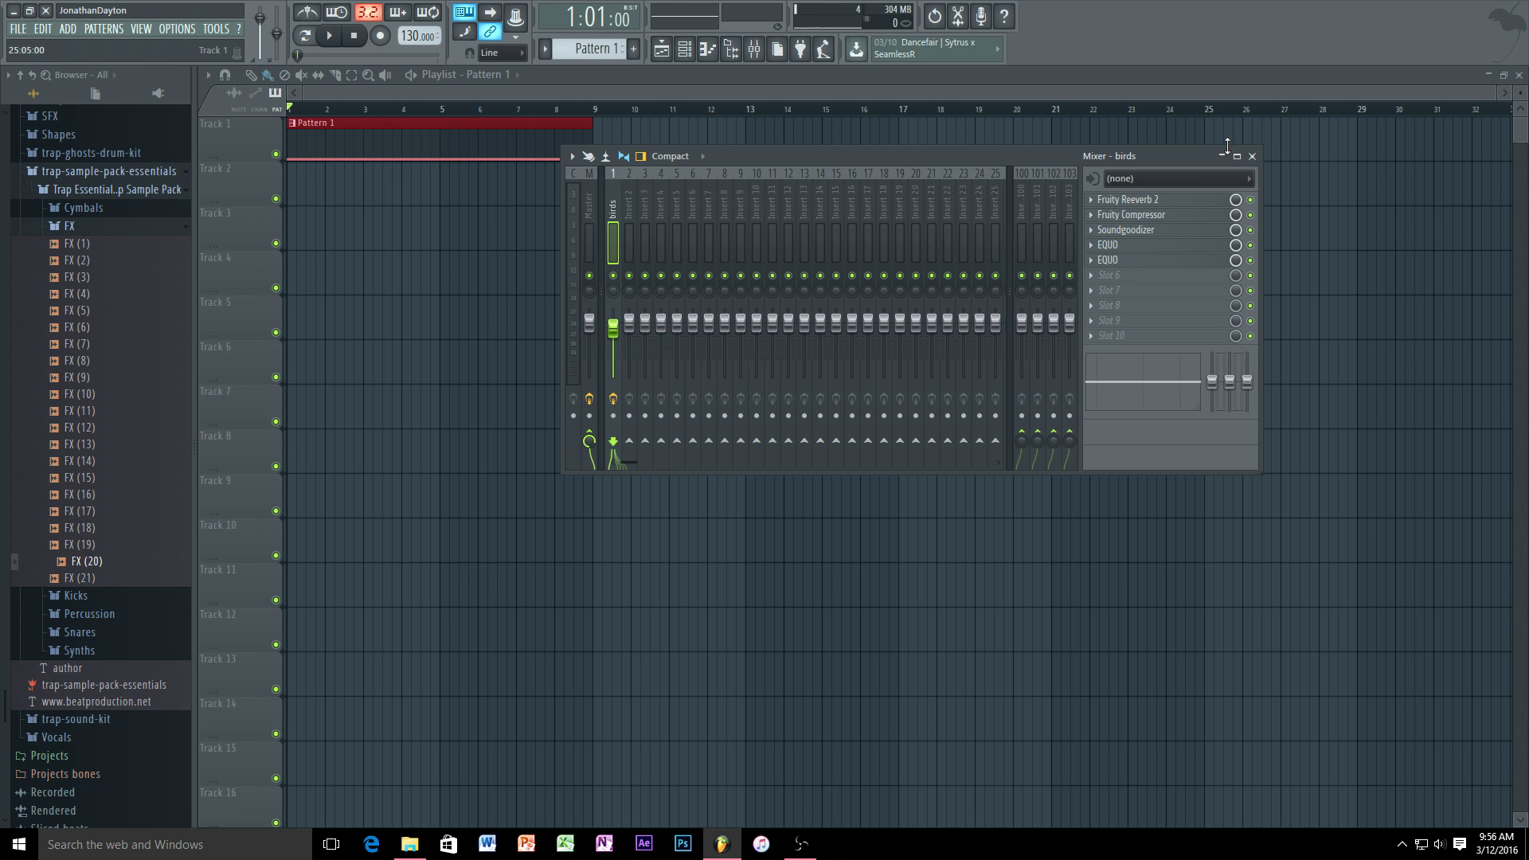
# - Close the mixer and piano roll, then open the birds channel's Sampler settings from the channel rack
pyautogui.click(1254, 157)
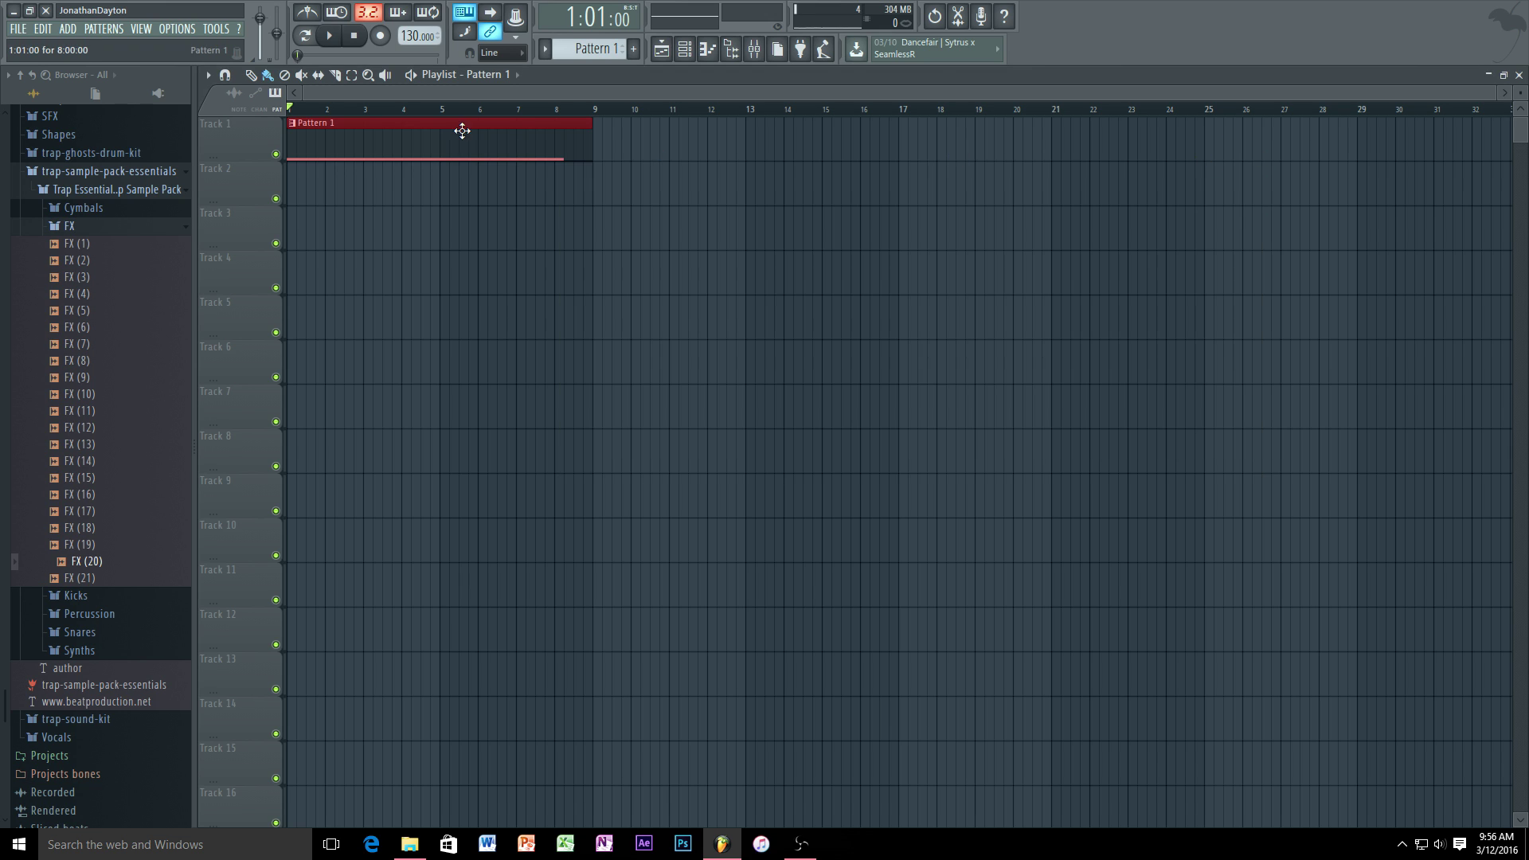
pyautogui.click(708, 51)
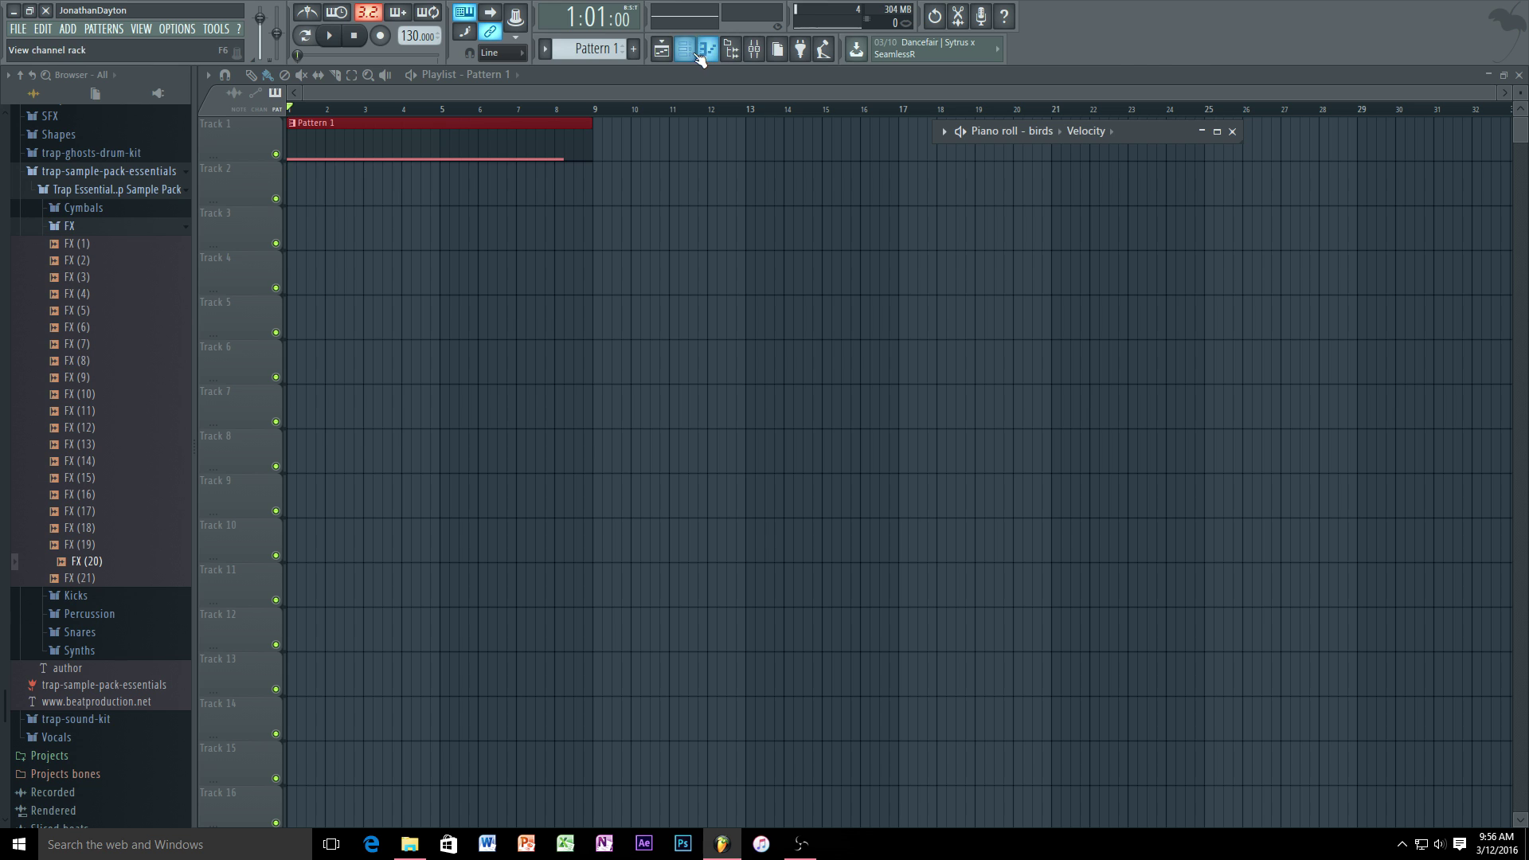
pyautogui.click(684, 49)
pyautogui.click(394, 404)
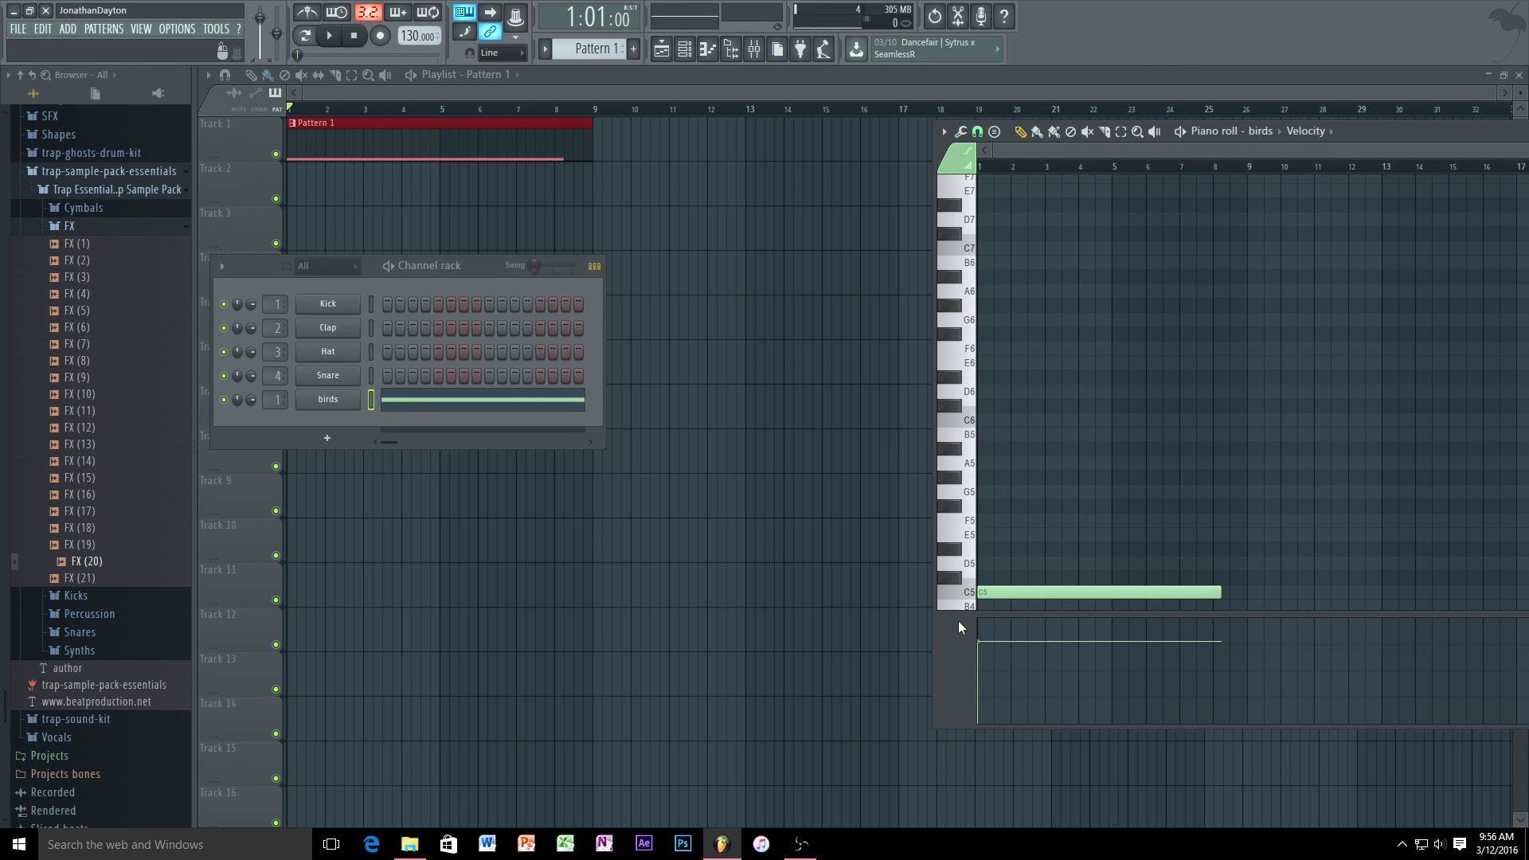
pyautogui.moveTo(1368, 131); pyautogui.dragTo(1178, 138)
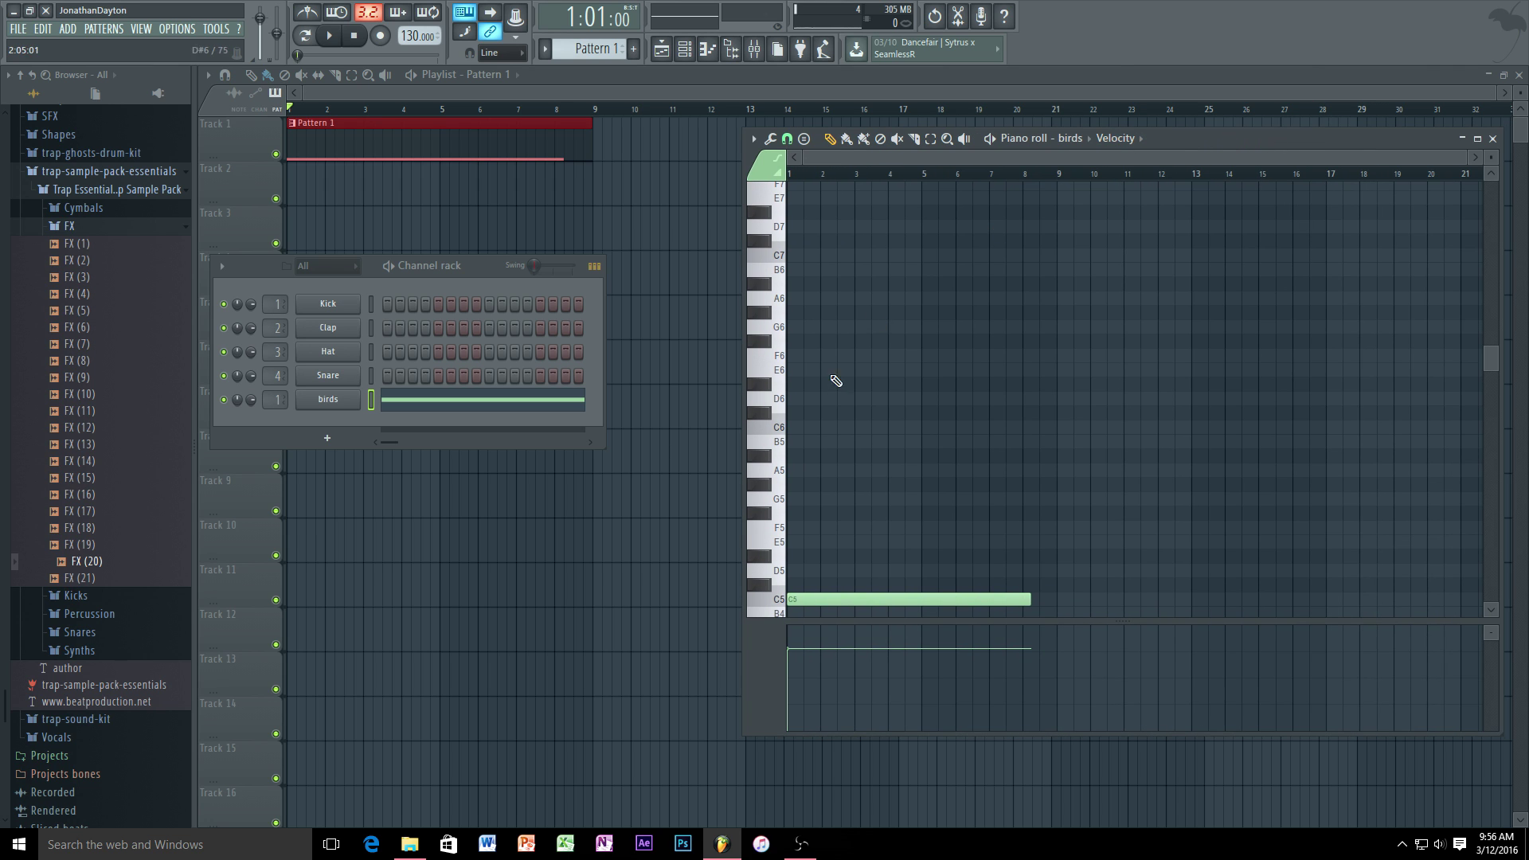
pyautogui.click(1493, 139)
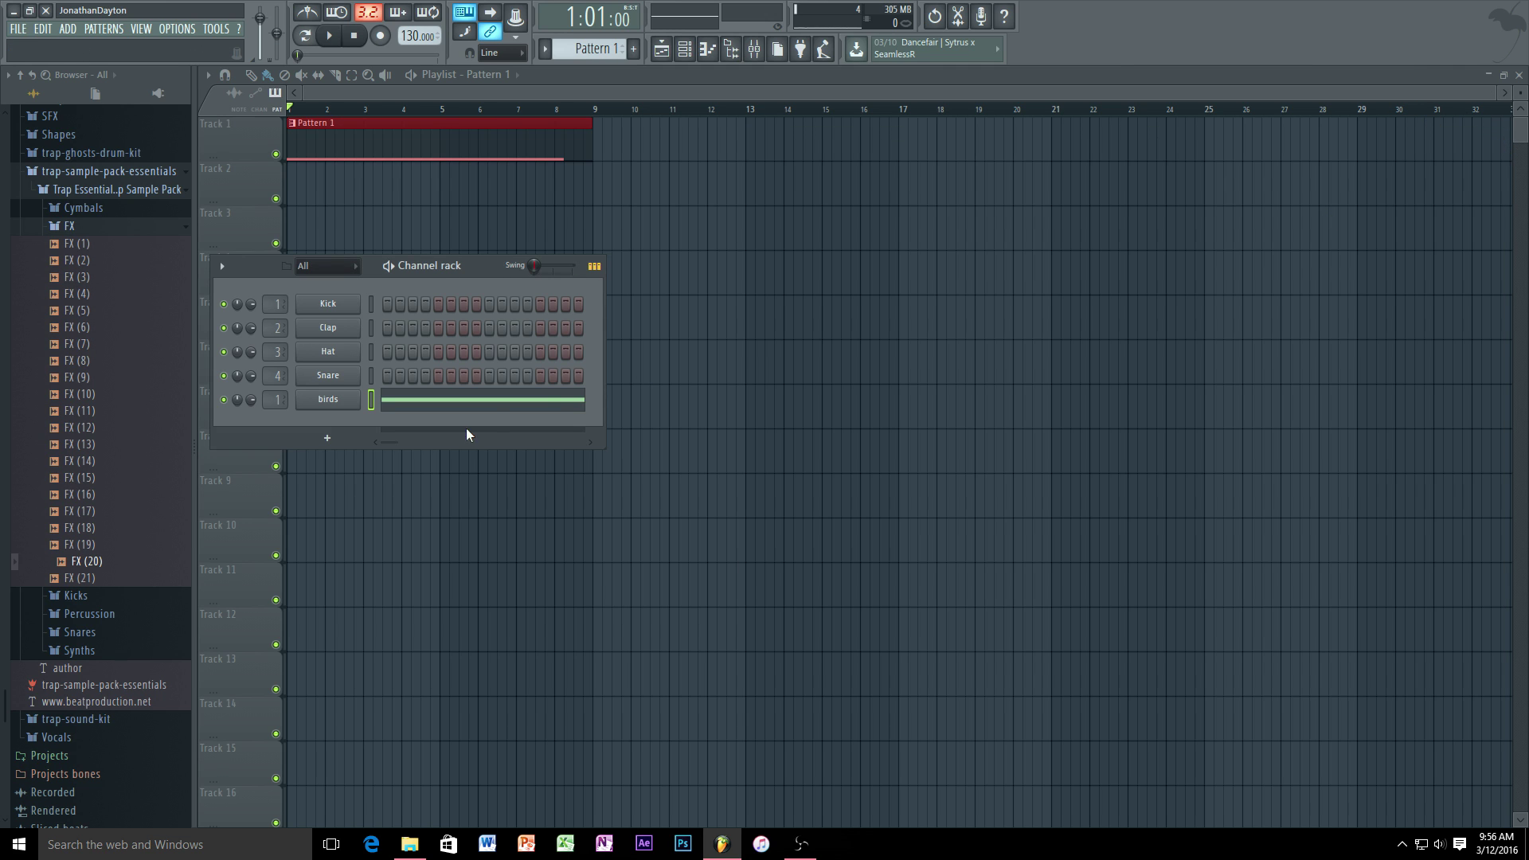
pyautogui.click(351, 401)
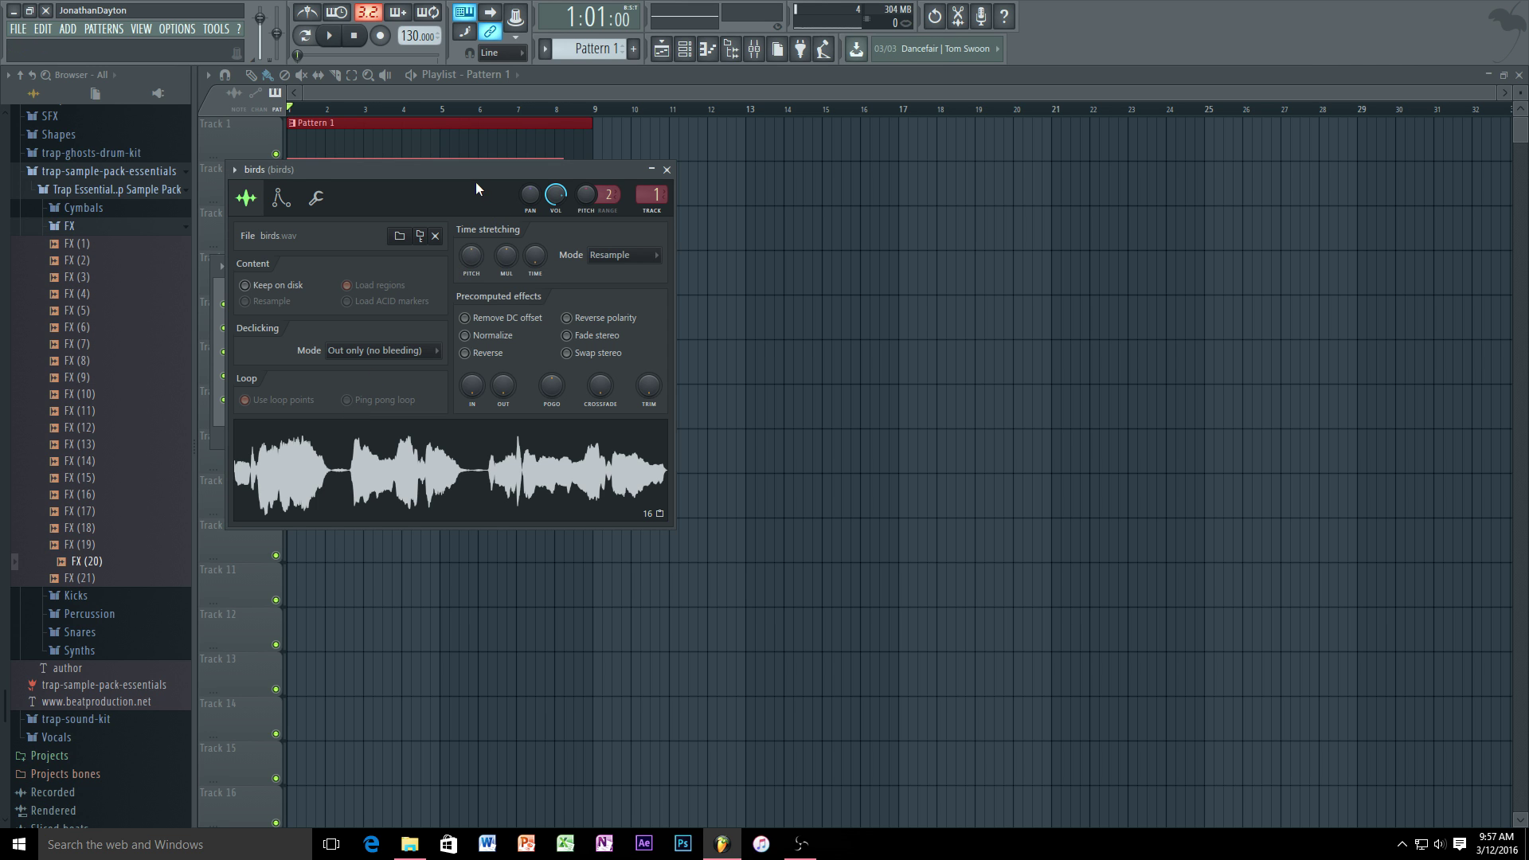
# - Set birds pitch to -200 cents, stretch pitch to -100 cents, stretch time 0:07:00, then preview playback
pyautogui.moveTo(468, 172); pyautogui.dragTo(717, 139)
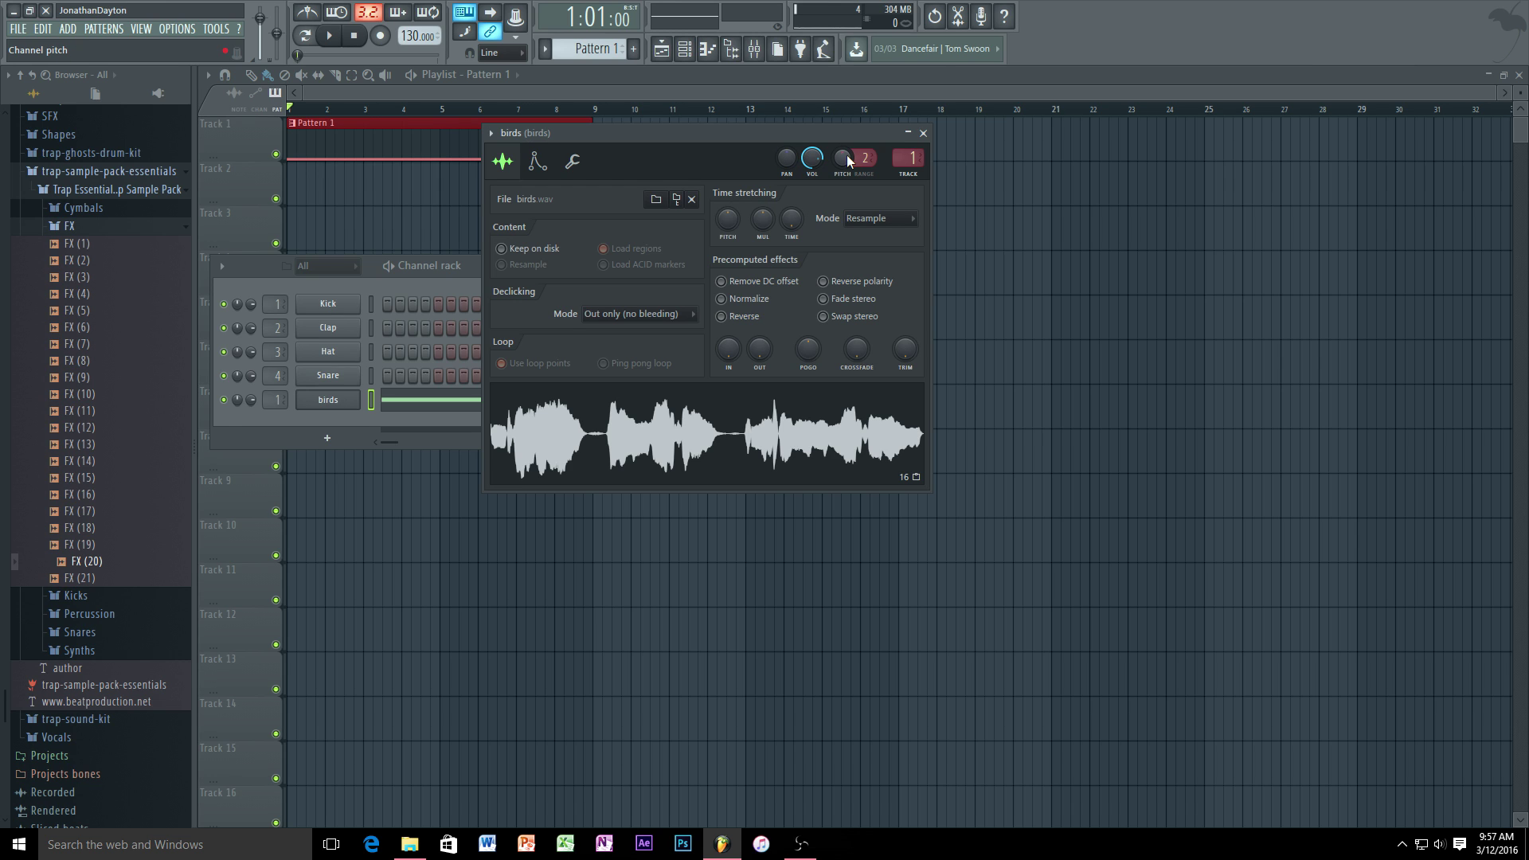
pyautogui.moveTo(847, 161); pyautogui.dragTo(847, 239)
pyautogui.moveTo(727, 219); pyautogui.dragTo(728, 226)
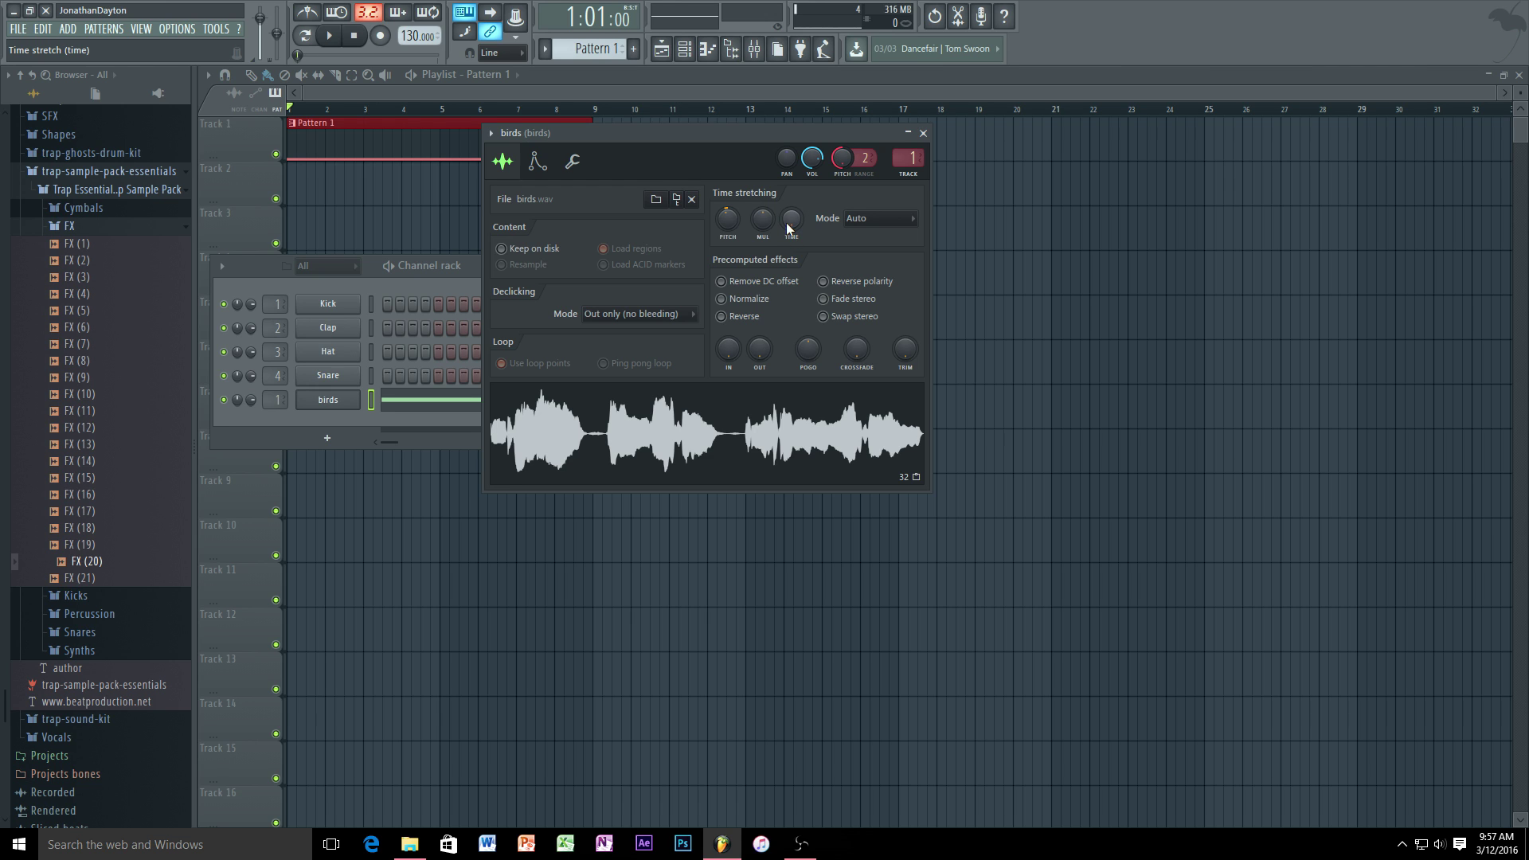
pyautogui.moveTo(791, 227)
pyautogui.mouseDown()
pyautogui.moveTo(790, 196)
pyautogui.moveTo(787, 224)
pyautogui.mouseUp()
pyautogui.moveTo(676, 131); pyautogui.dragTo(746, 131)
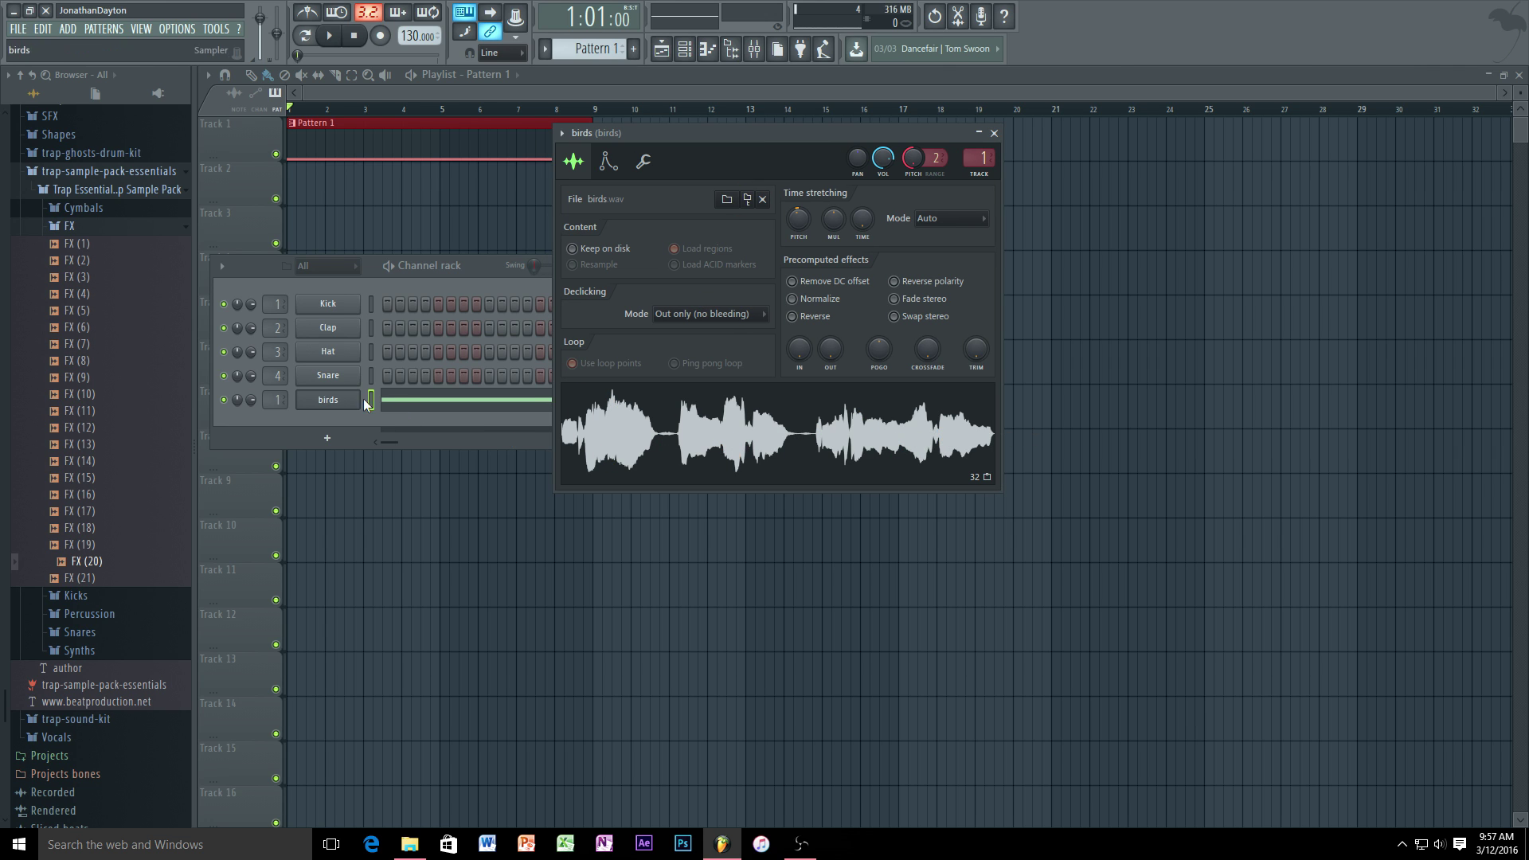
pyautogui.press('space')
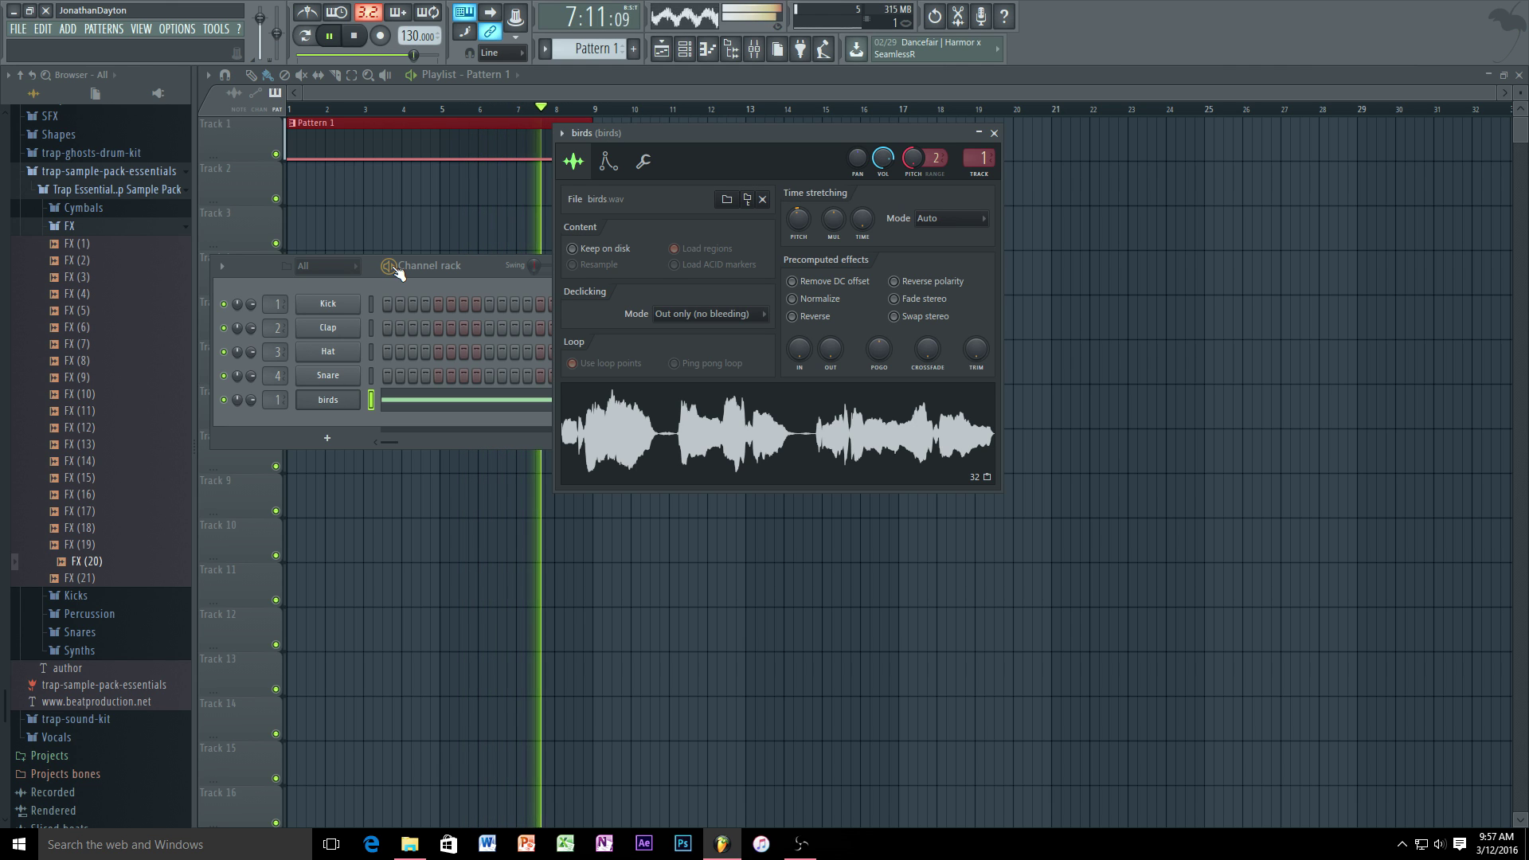
pyautogui.press('space')
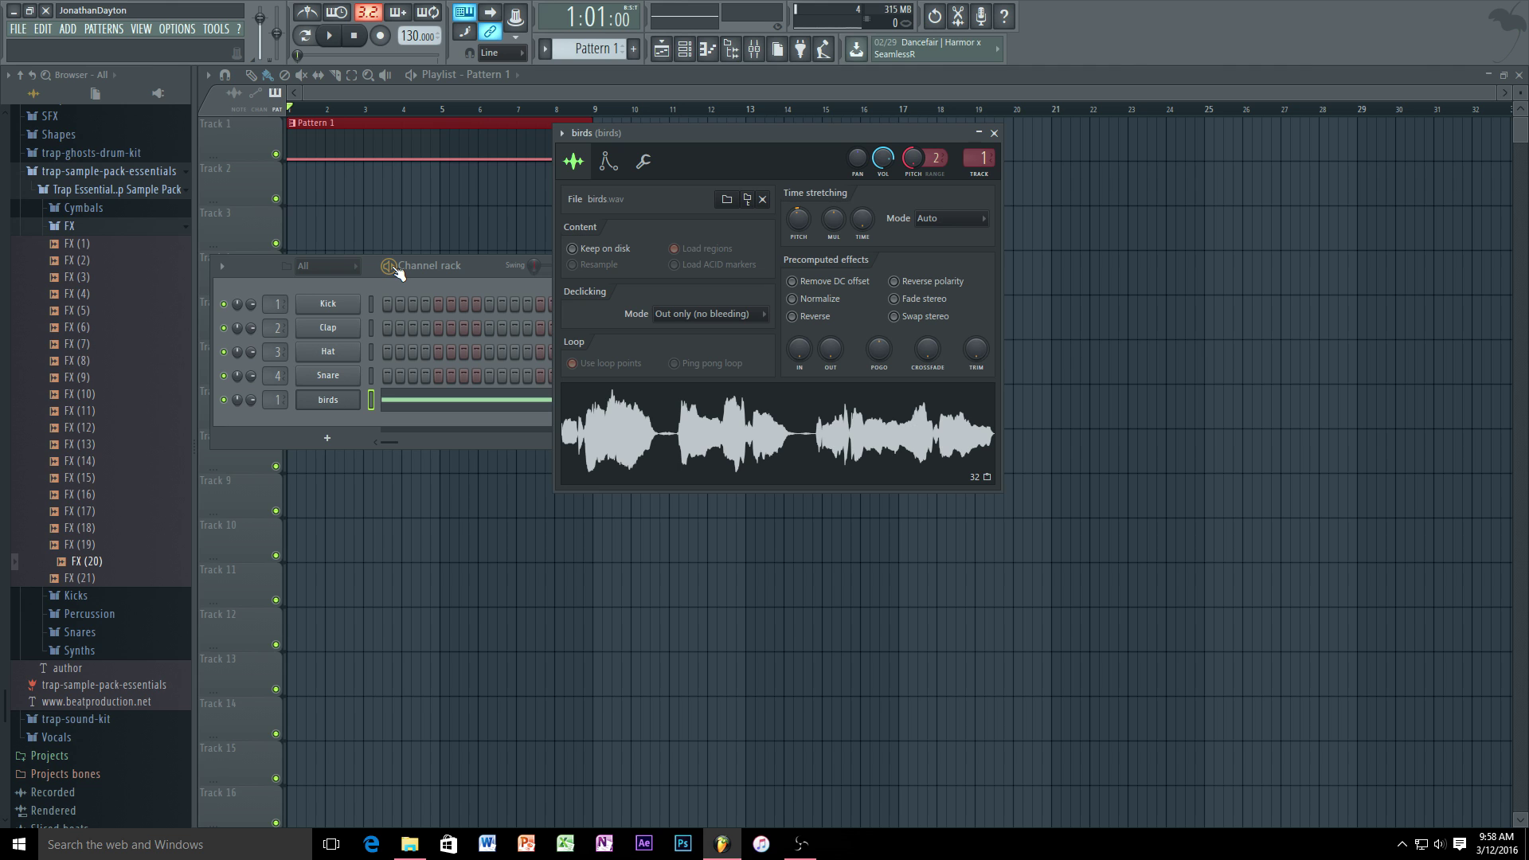
# - Close the birds sampler settings, bring up the mixer, and check slot 6's plugin list without loading anything
pyautogui.click(993, 133)
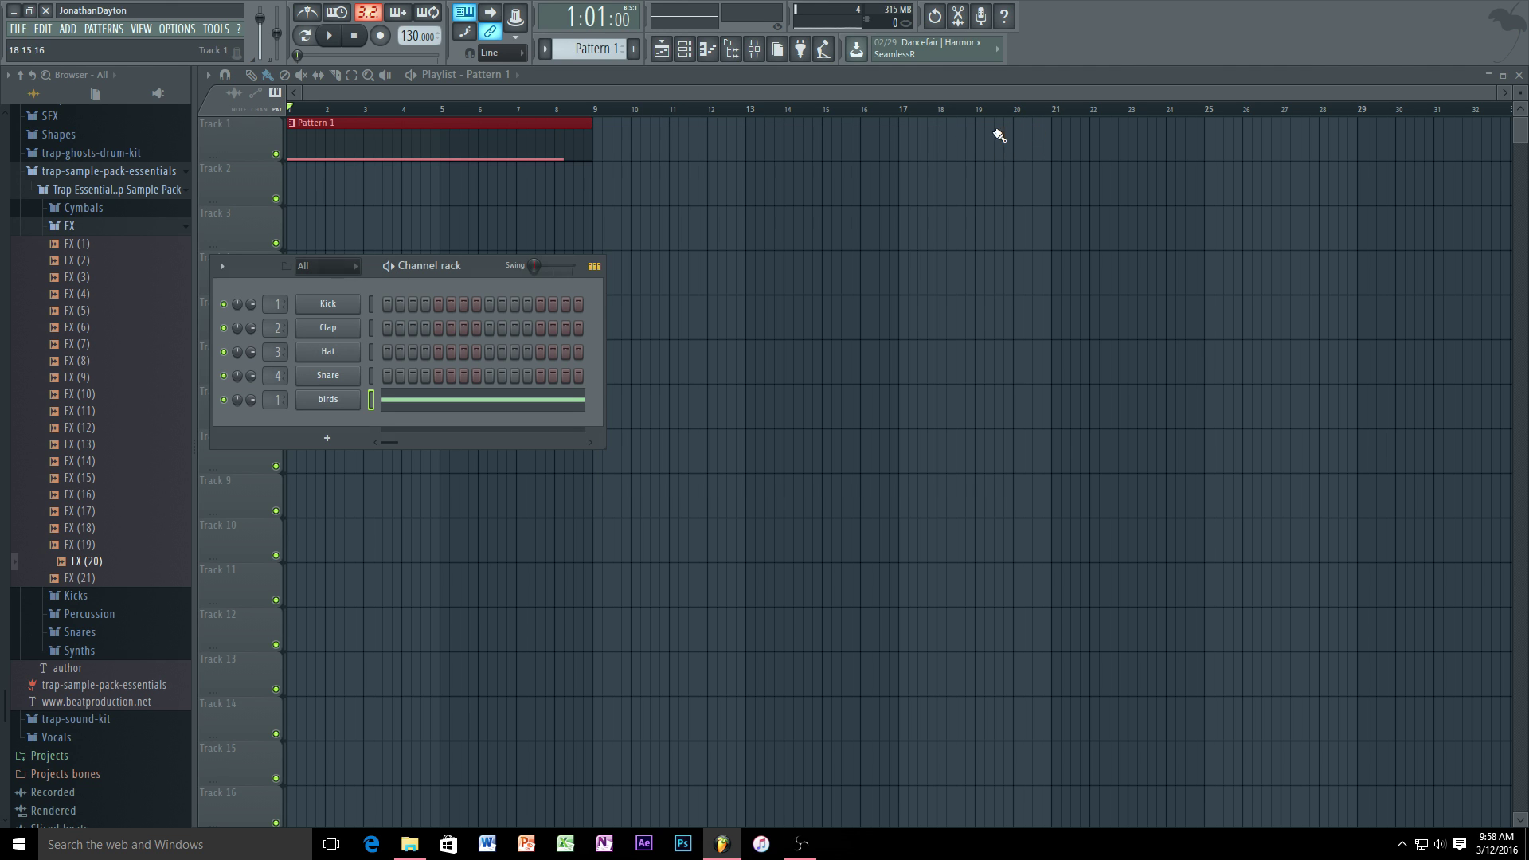
pyautogui.click(707, 49)
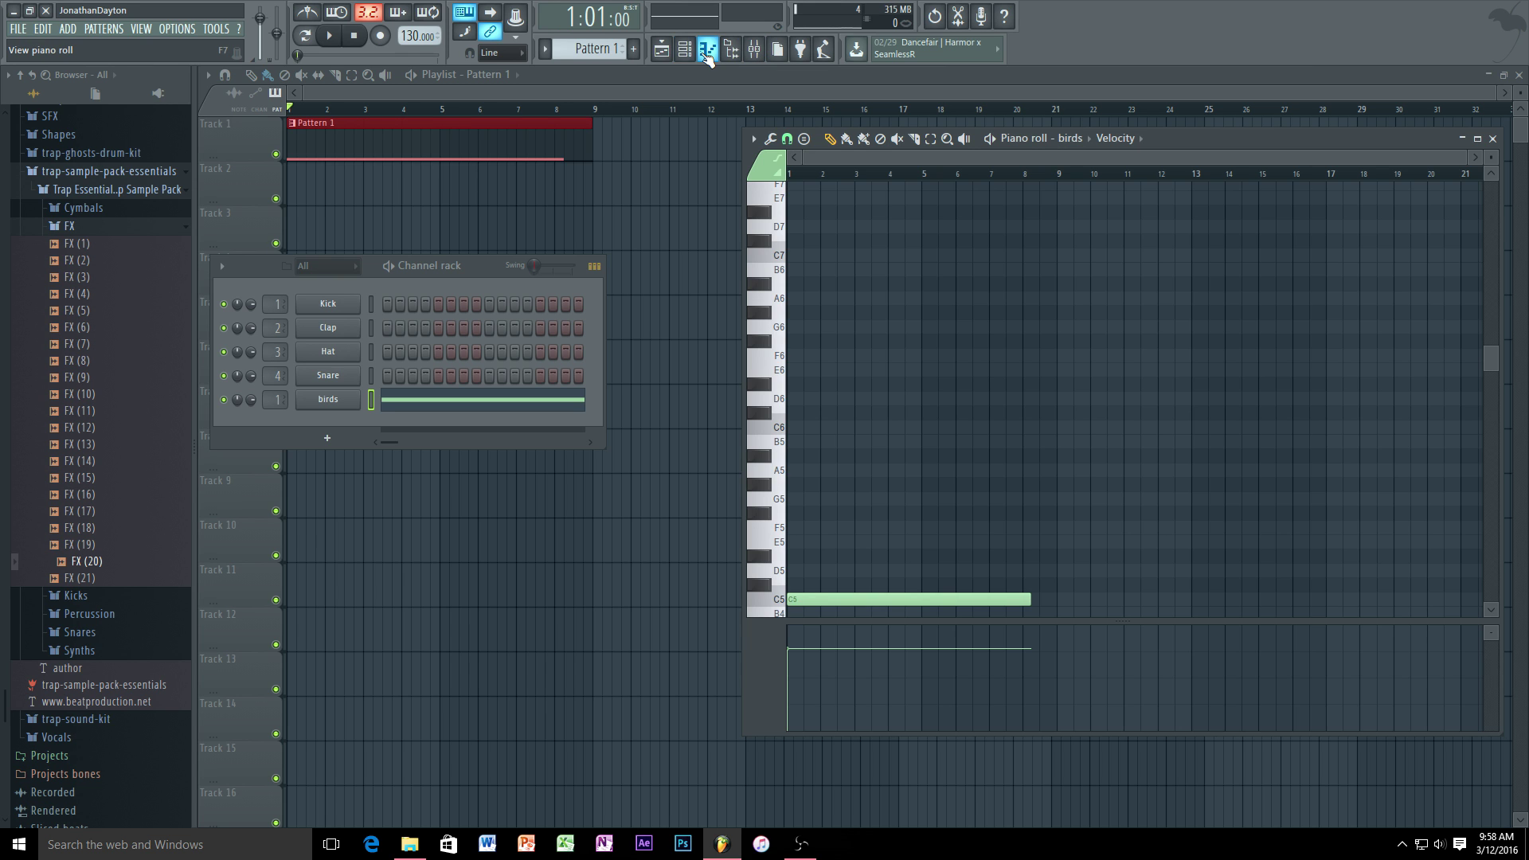
pyautogui.click(707, 52)
pyautogui.click(754, 50)
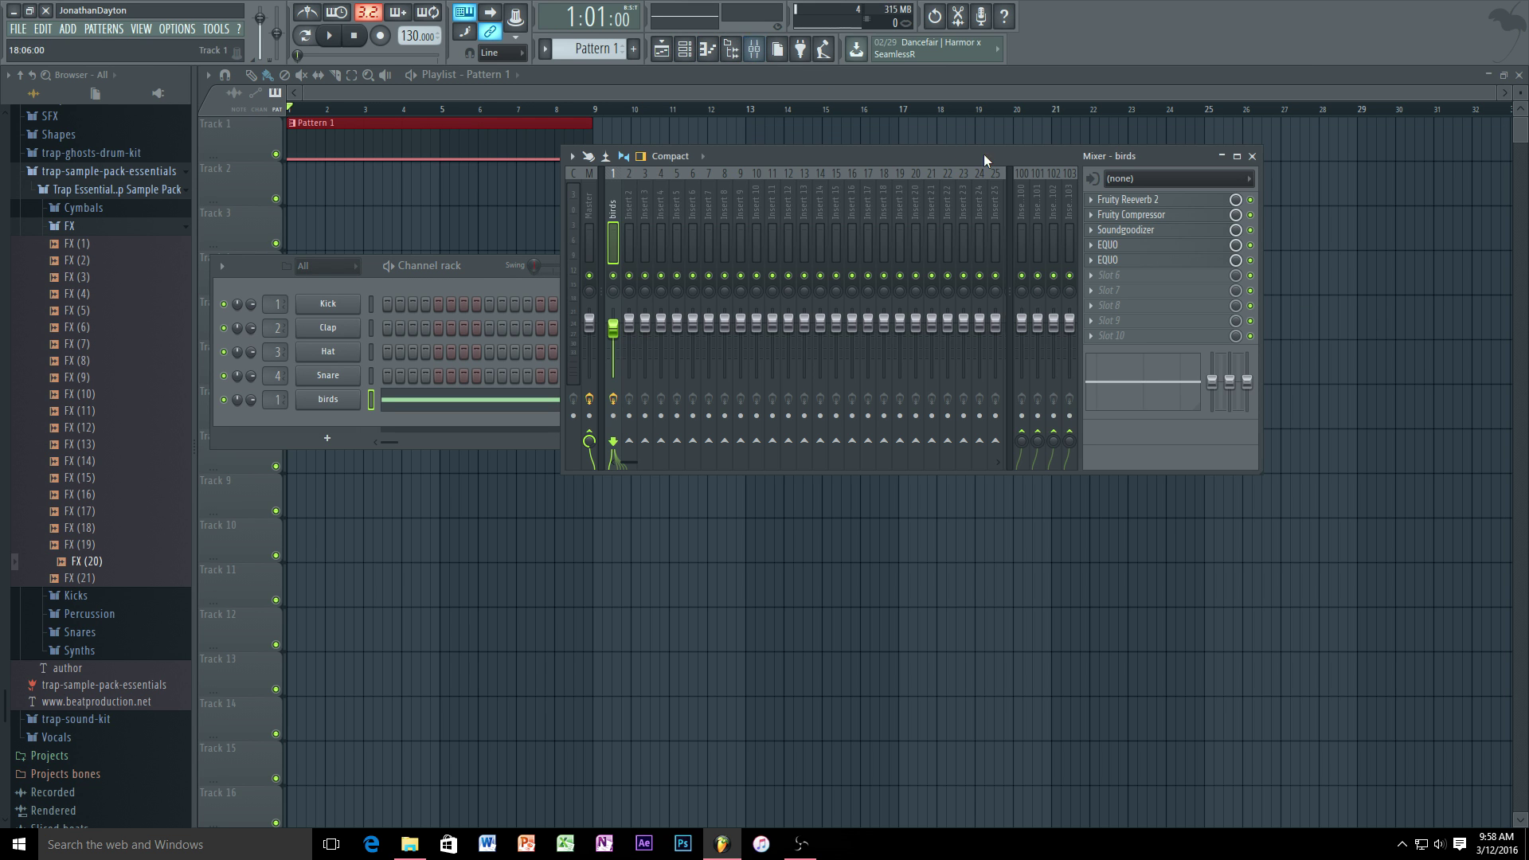
pyautogui.click(1104, 276)
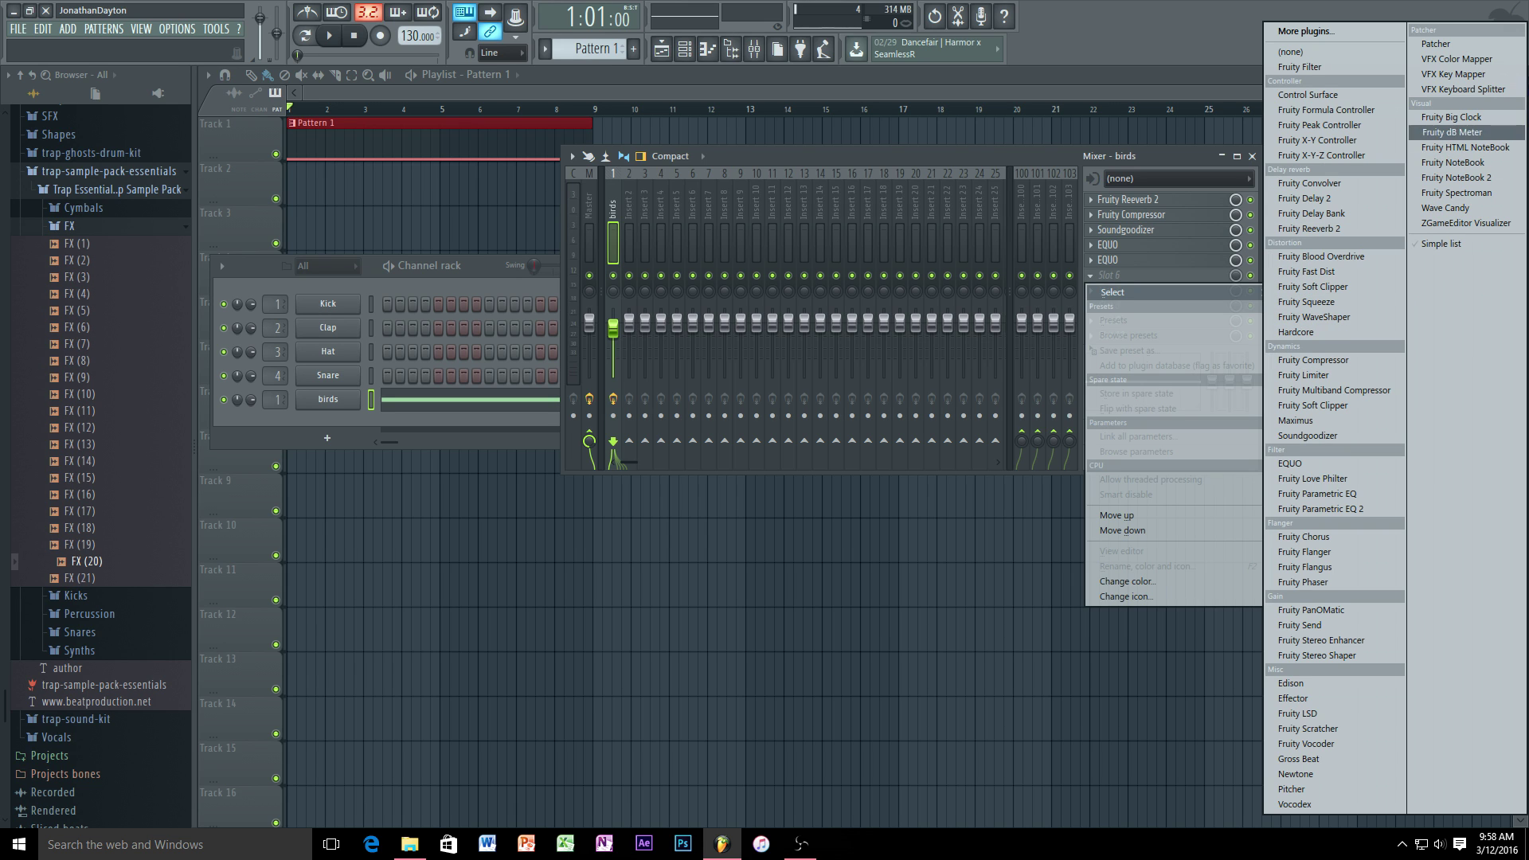
pyautogui.click(1156, 49)
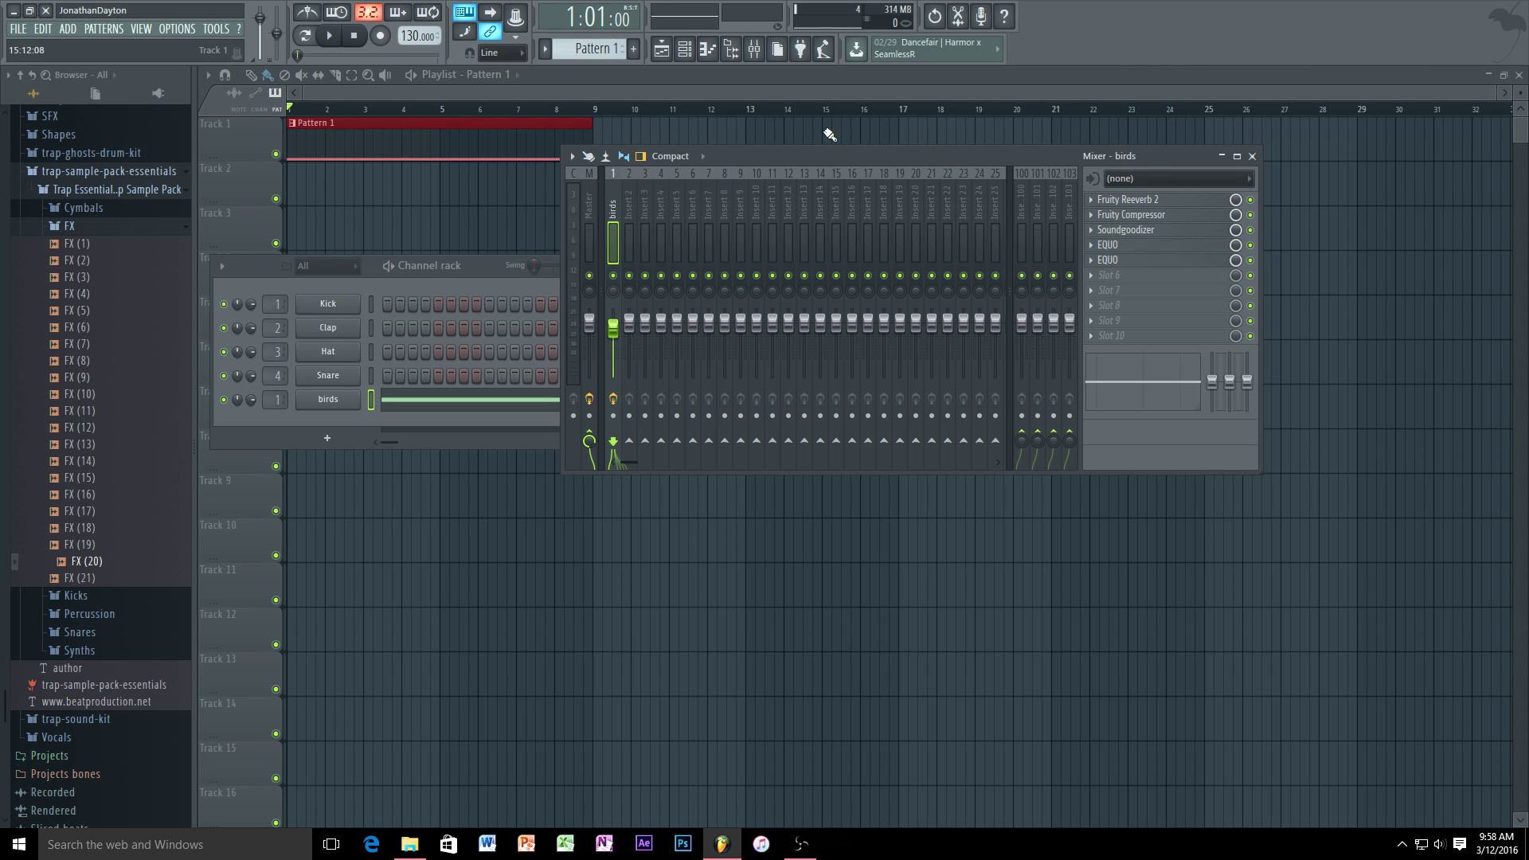
pyautogui.press('F12')
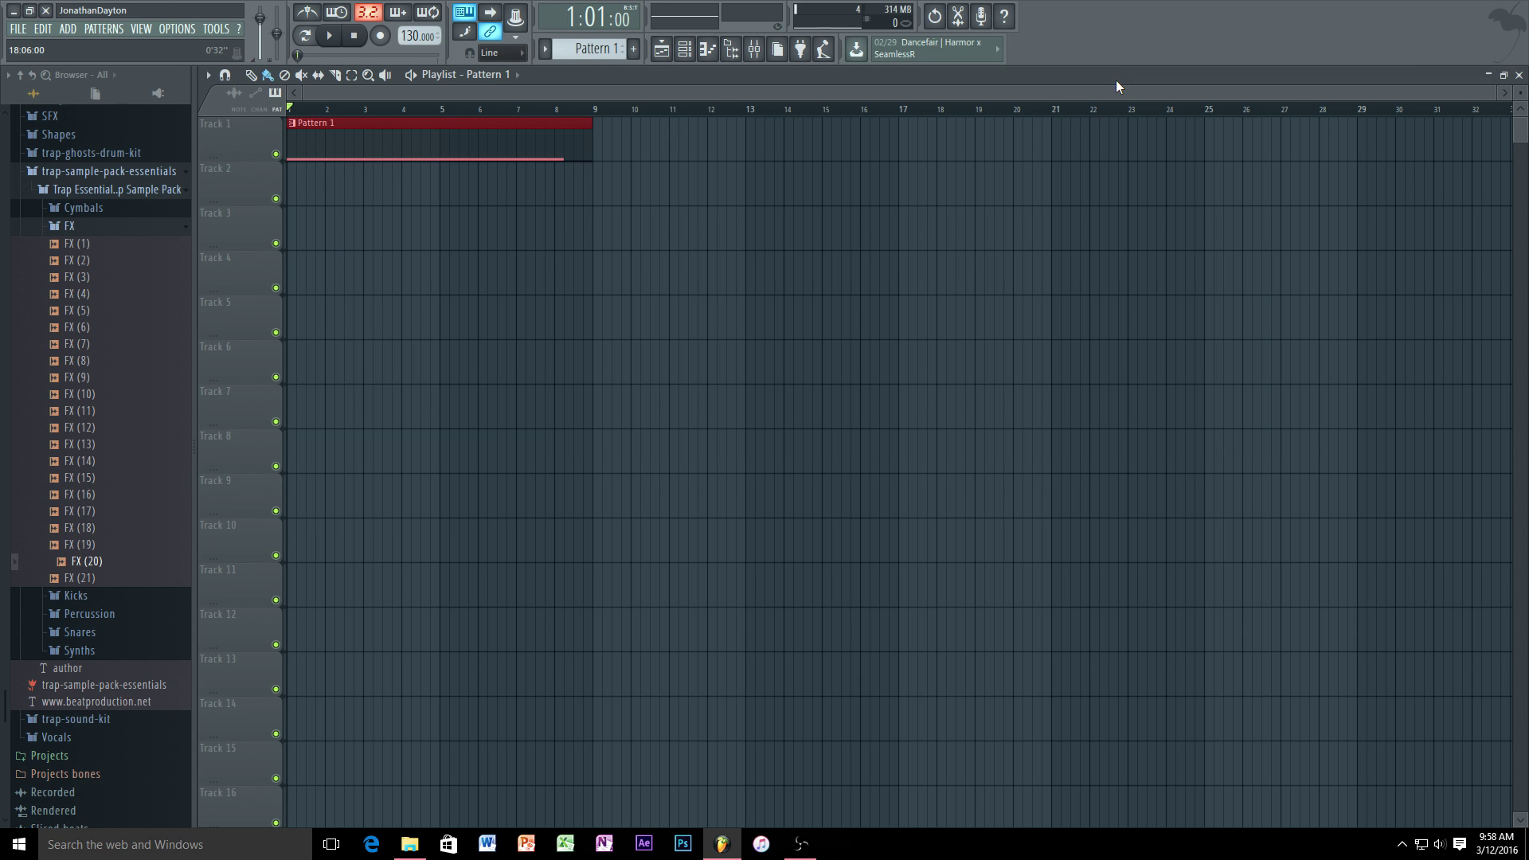